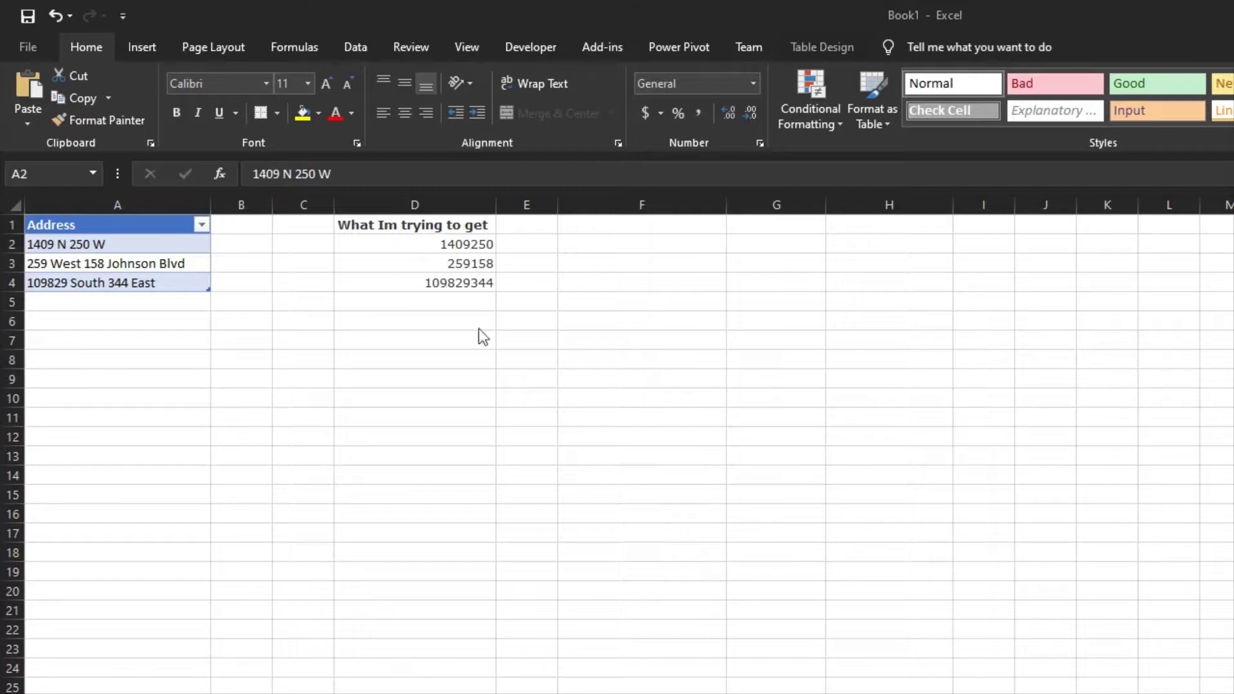
Load the Address table into the Power Query Editor as a new query from table
{"action": "left_click", "coordinate": [146, 257]}
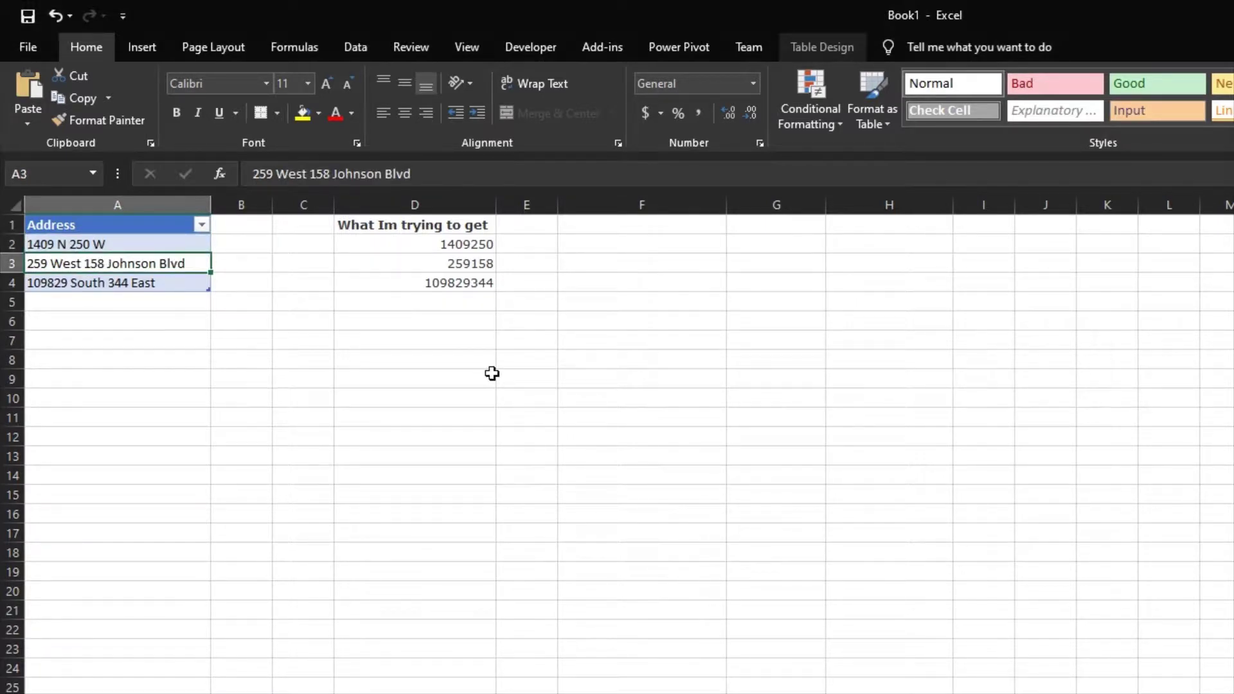
{"action": "key", "text": "alt"}
{"action": "key", "text": "a"}
{"action": "key", "text": "p"}
{"action": "key", "text": "t"}
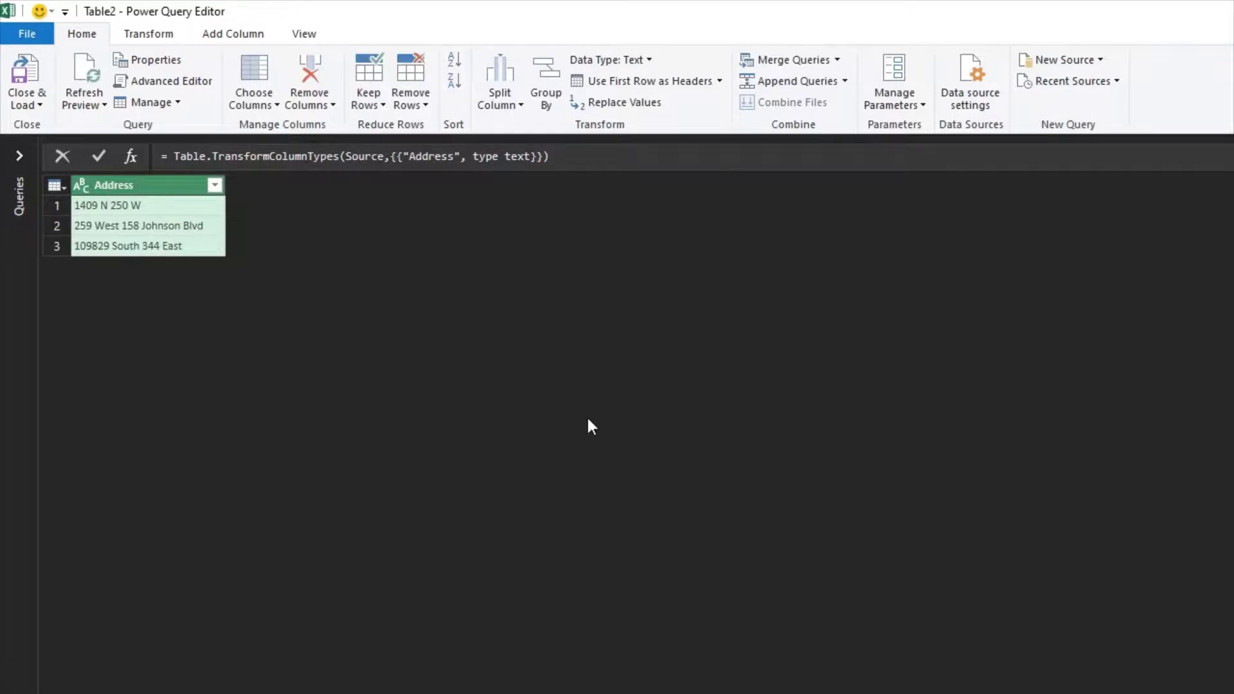
Add a custom column named Numbers with the formula Text.ToList([Address])
{"action": "left_click", "coordinate": [215, 33]}
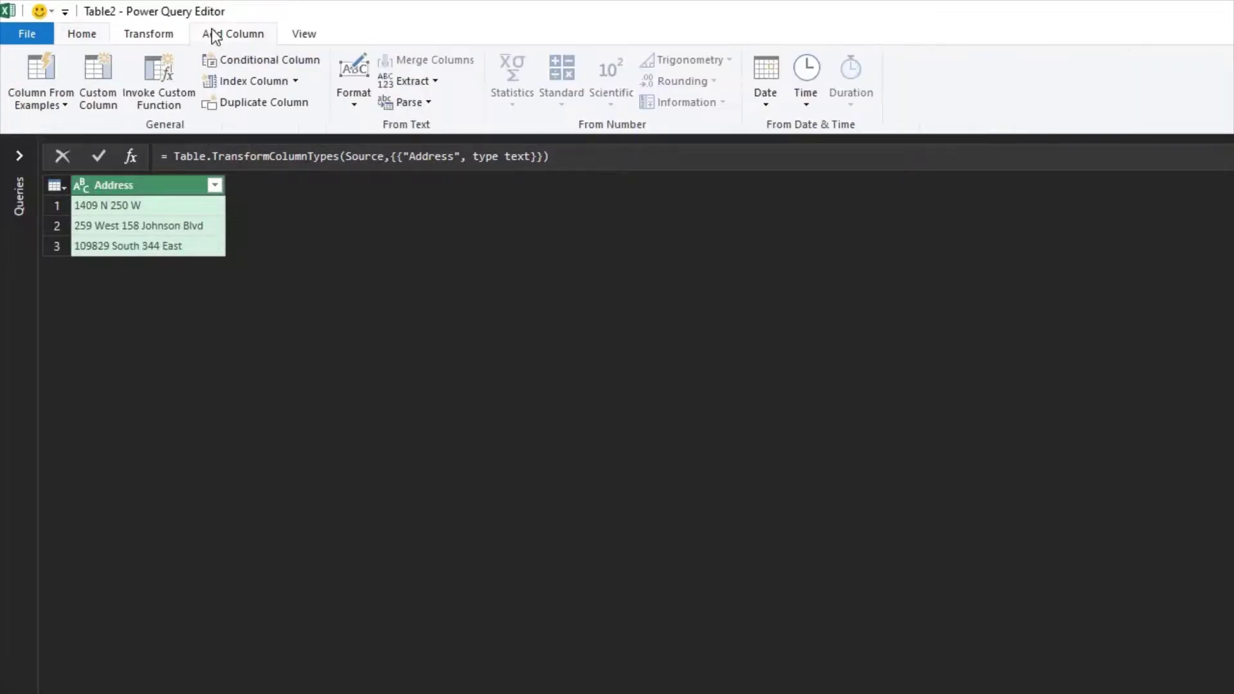
{"action": "left_click", "coordinate": [94, 83]}
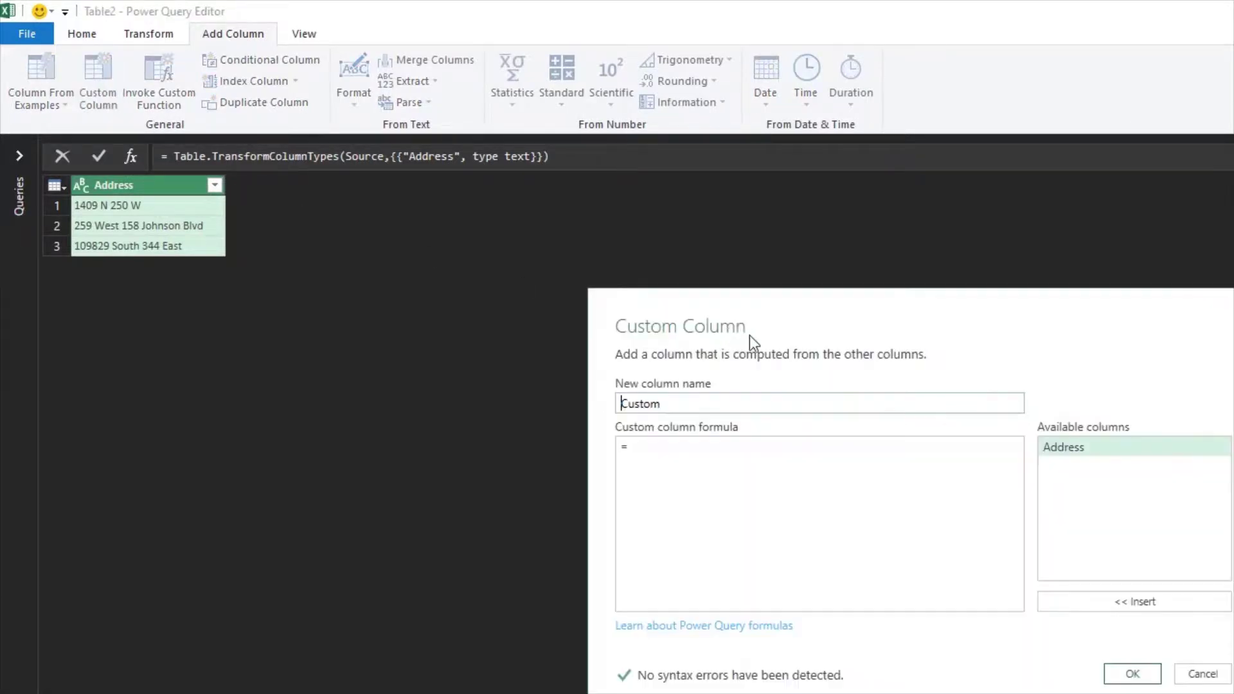
{"action": "double_click", "coordinate": [762, 405]}
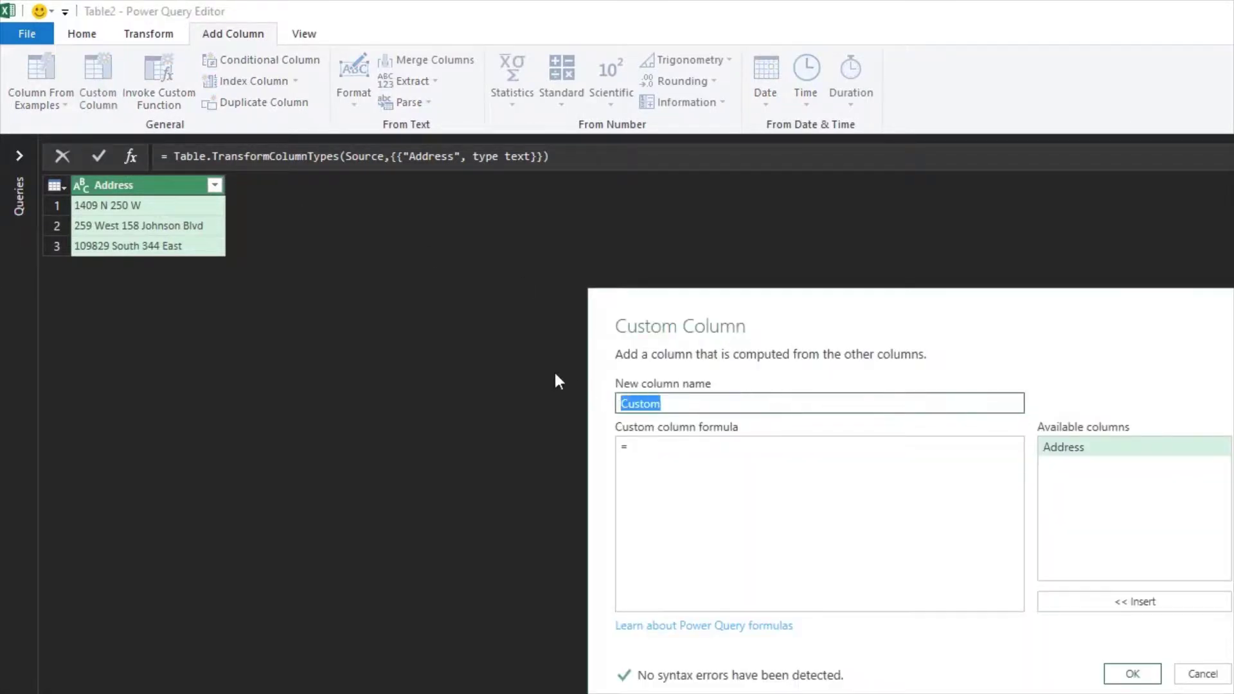
{"action": "type", "text": "Numbers"}
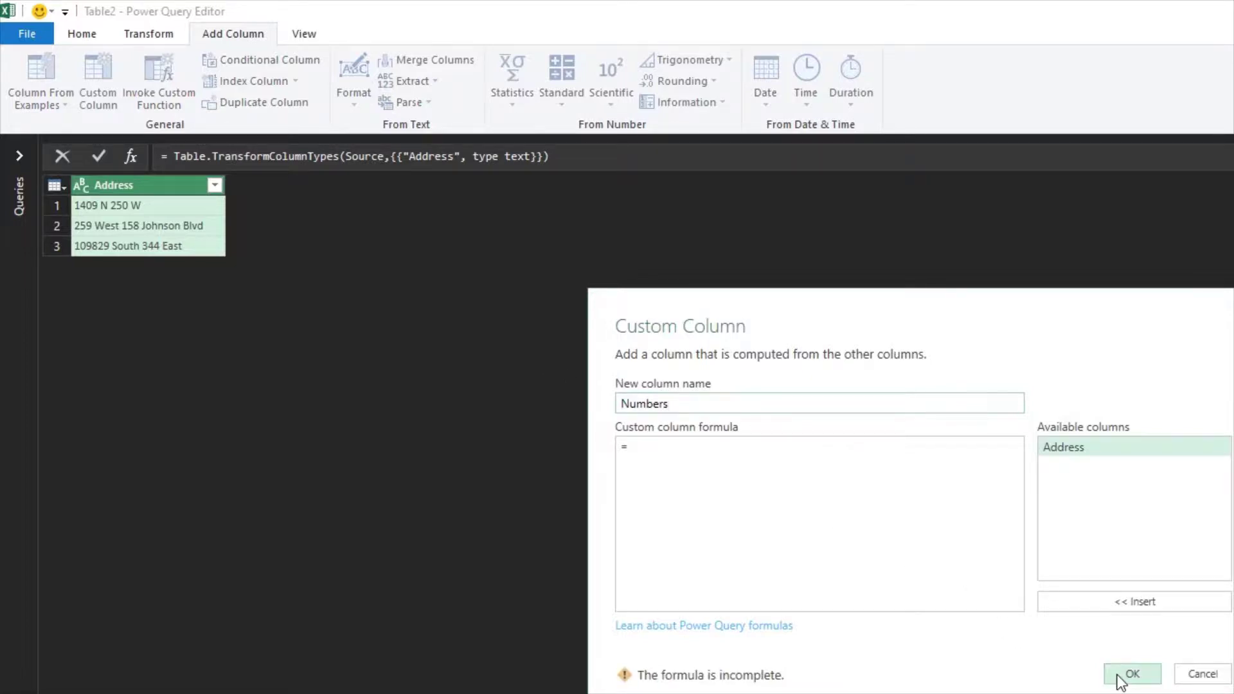
{"action": "left_click", "coordinate": [877, 525]}
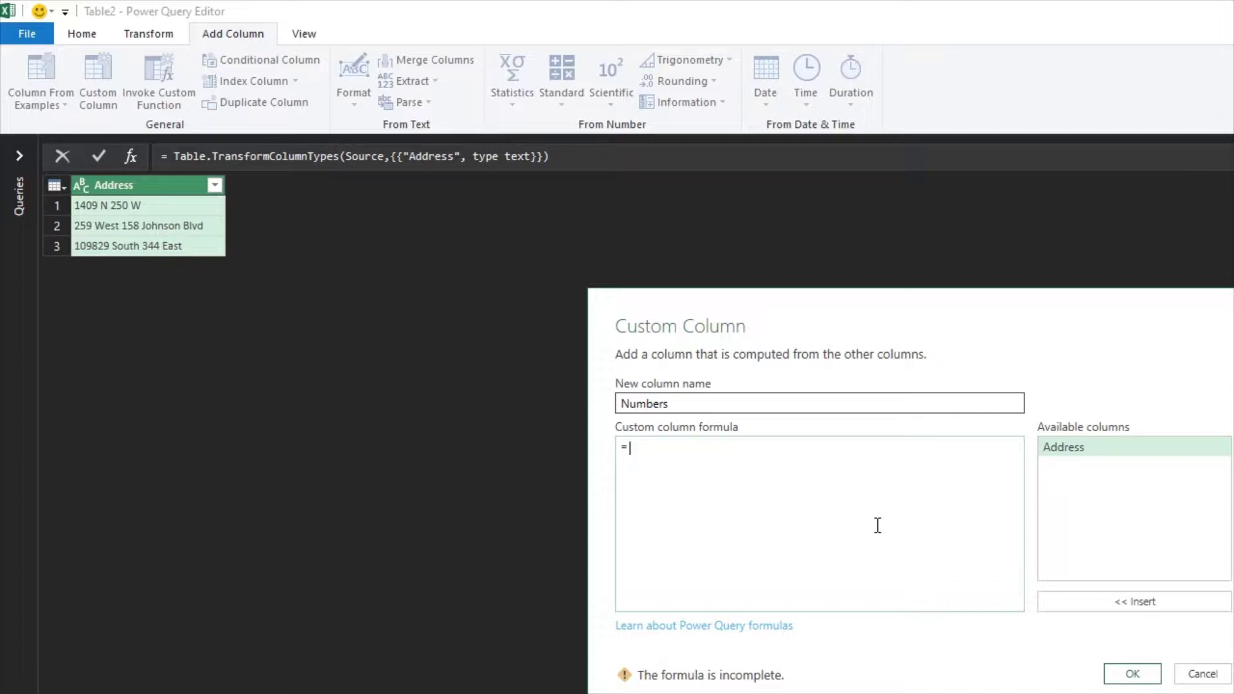
{"action": "type", "text": "Text.ToList("}
{"action": "double_click", "coordinate": [1089, 453]}
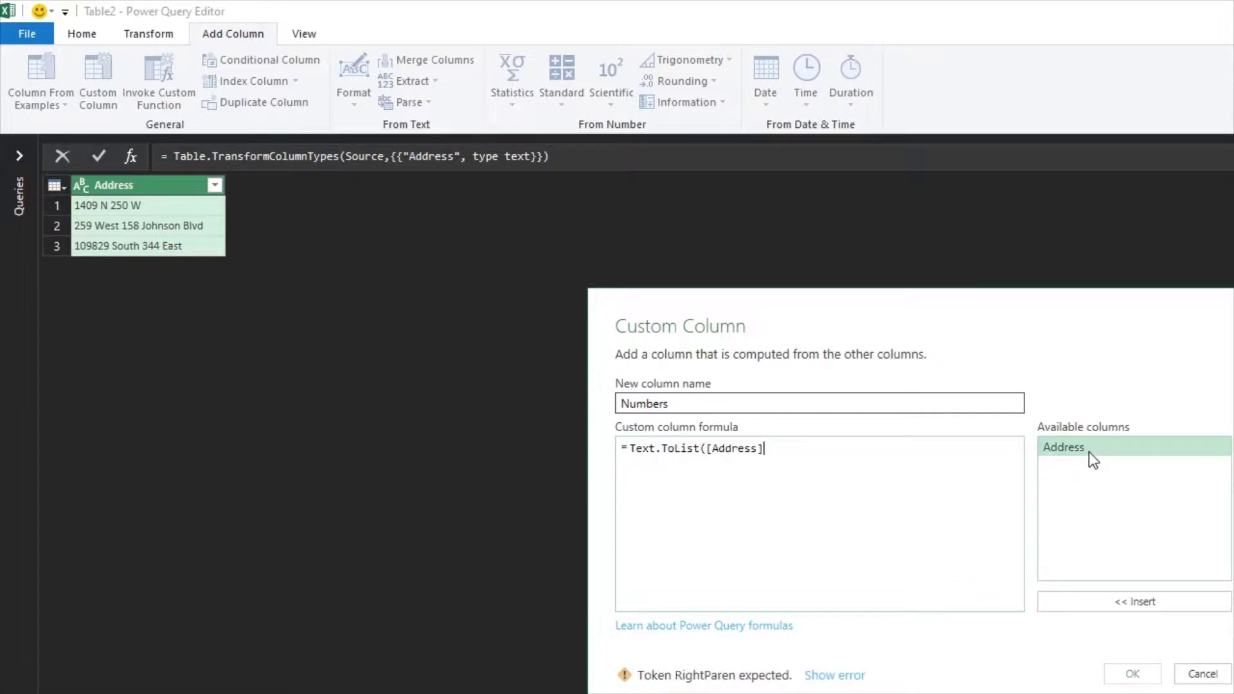
{"action": "type", "text": ")"}
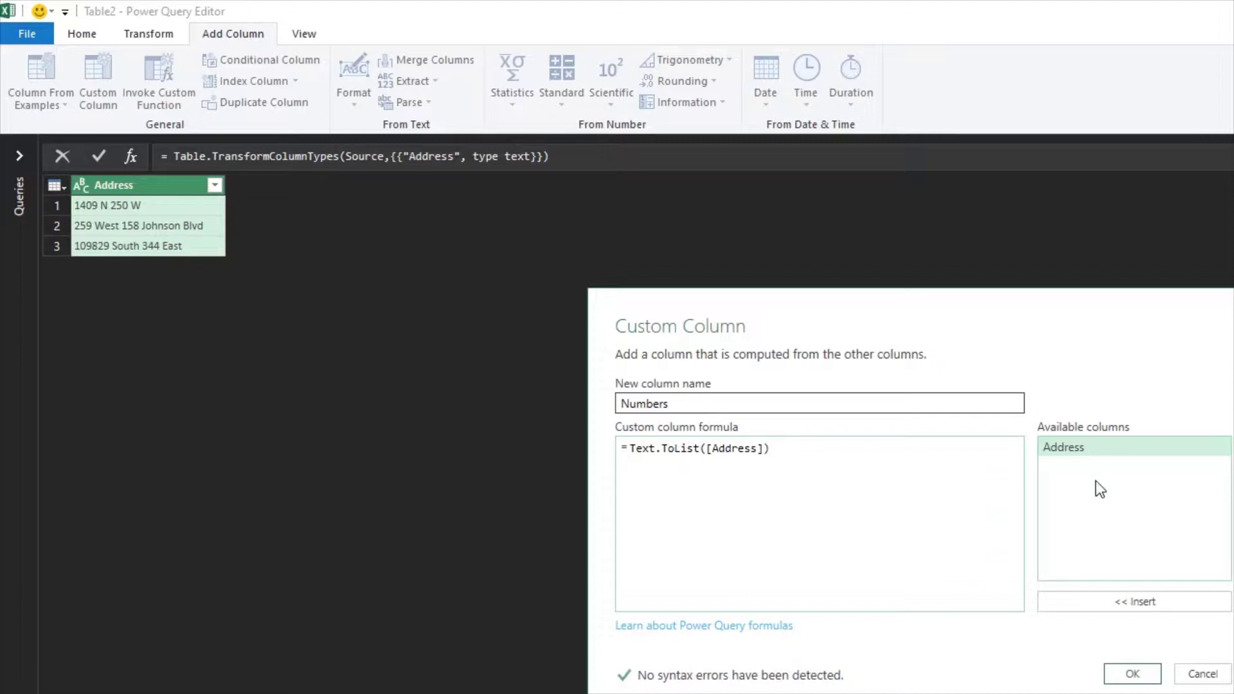
{"action": "left_click", "coordinate": [1132, 674]}
Delete the query step that sets the Address column's type to text
{"action": "left_click", "coordinate": [323, 209]}
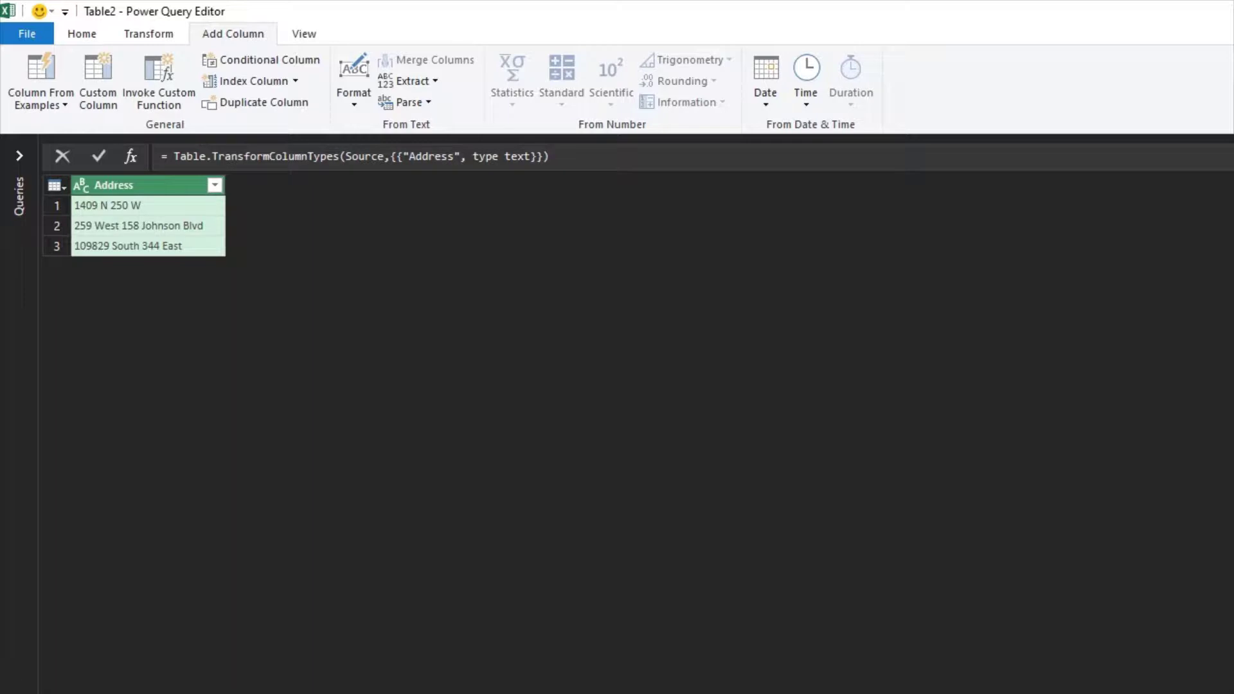
{"action": "key", "text": "Delete"}
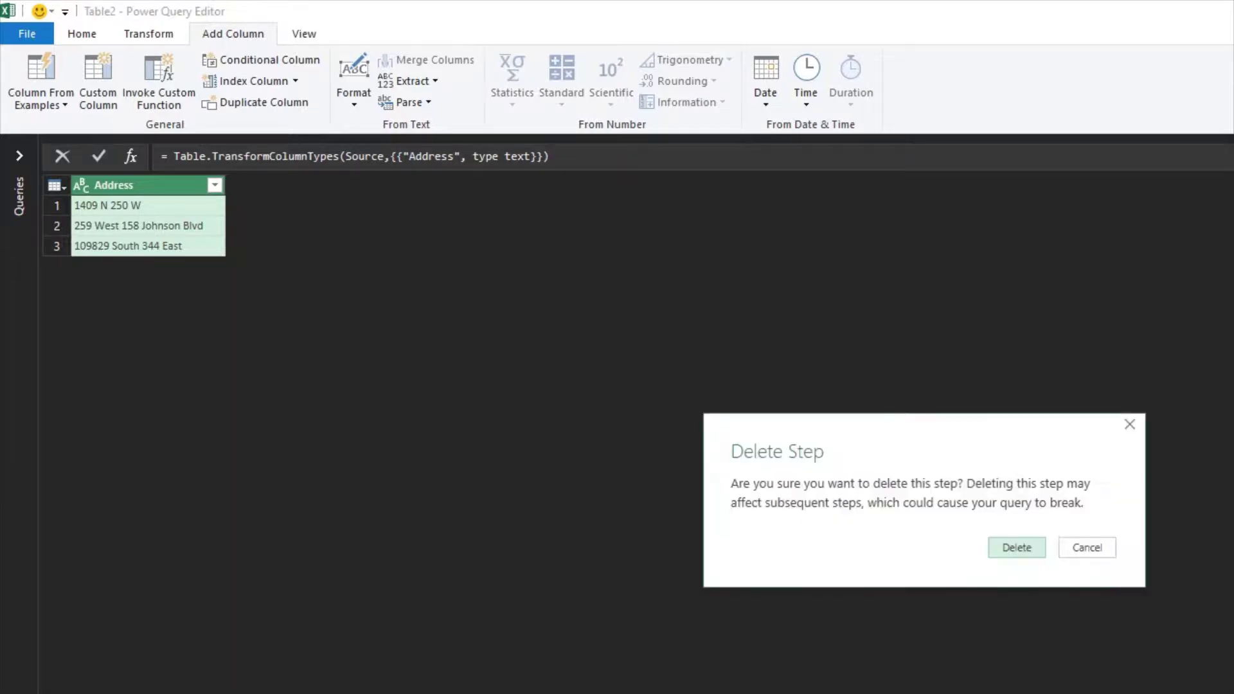
{"action": "left_click", "coordinate": [1046, 540]}
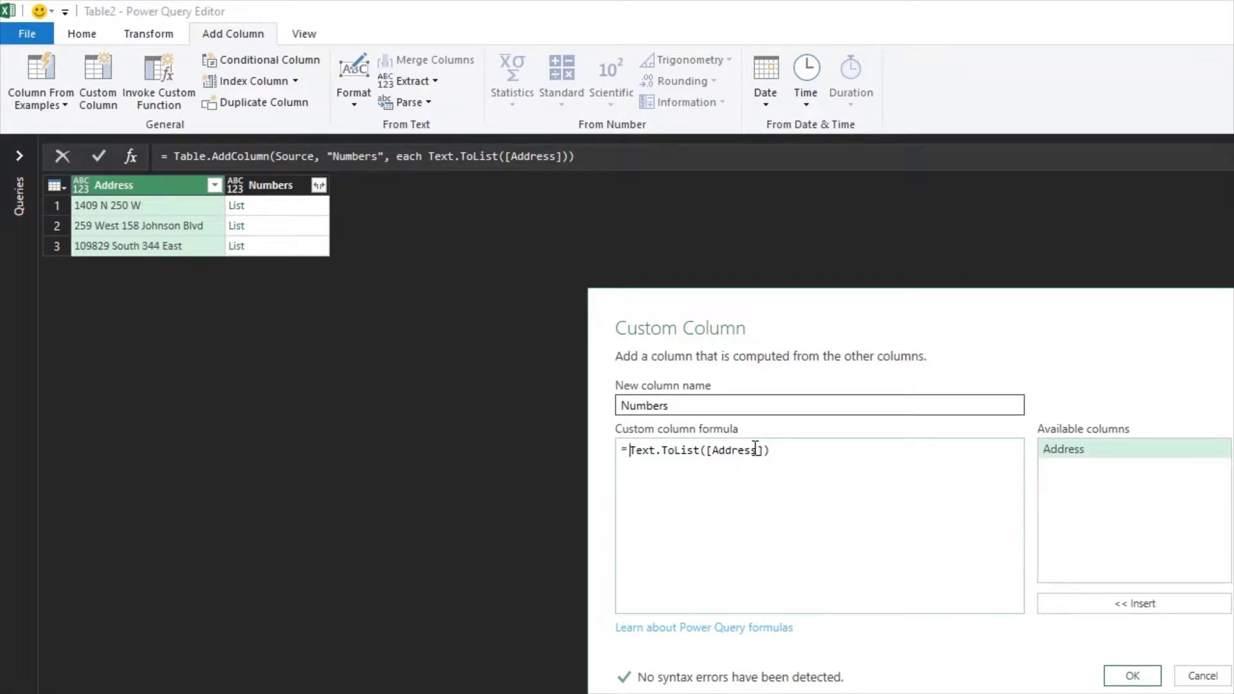
Wrap Text.ToList([Address]) in the Numbers formula with List.Transform( and continue it with ",each "
{"action": "type", "text": "List."}
{"action": "type", "text": "Transfor"}
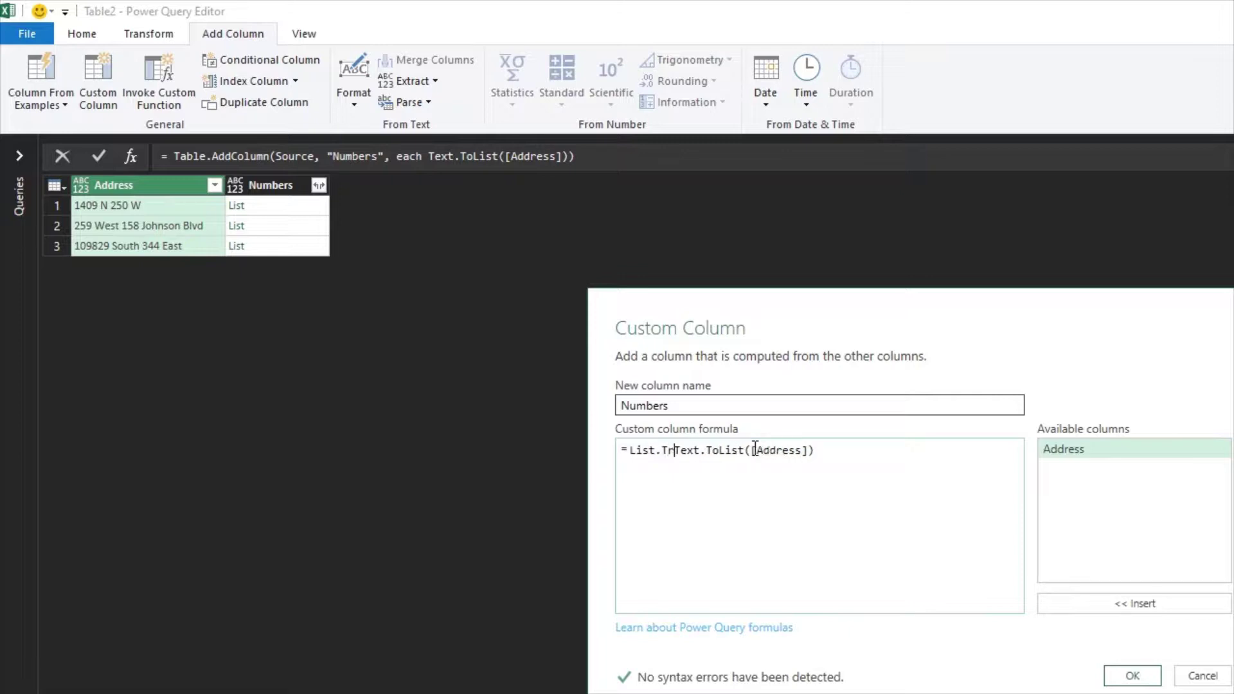
{"action": "type", "text": "m("}
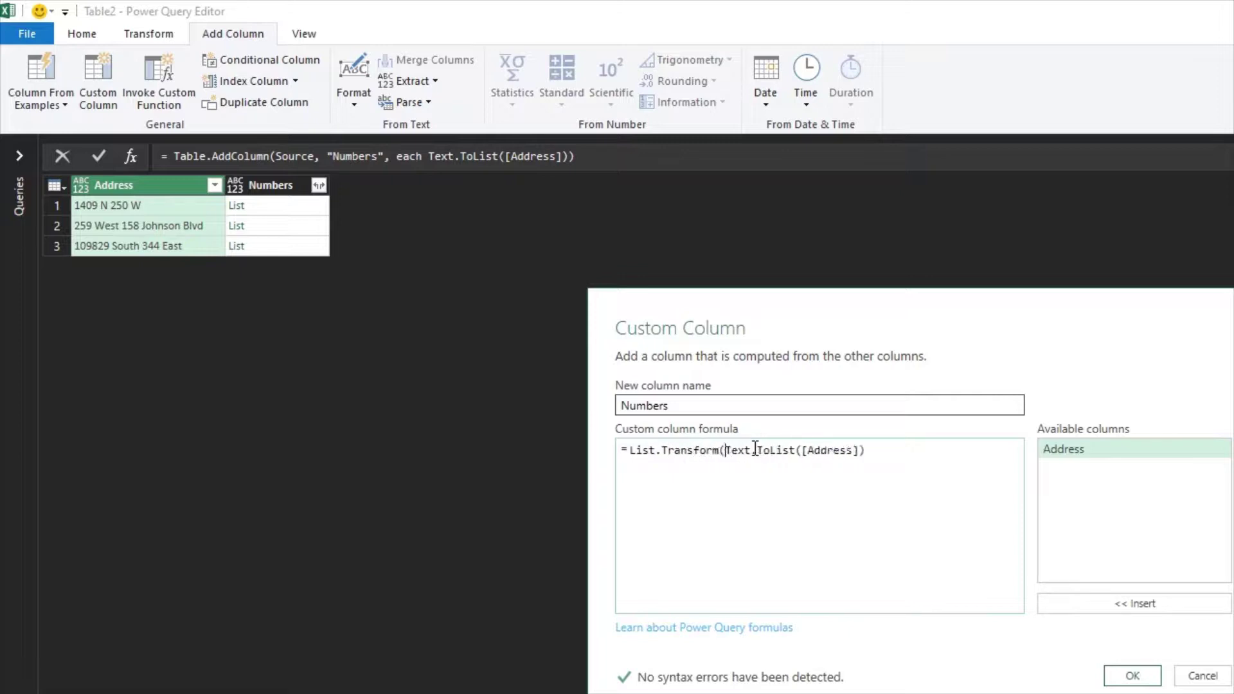
{"action": "left_click", "coordinate": [884, 451]}
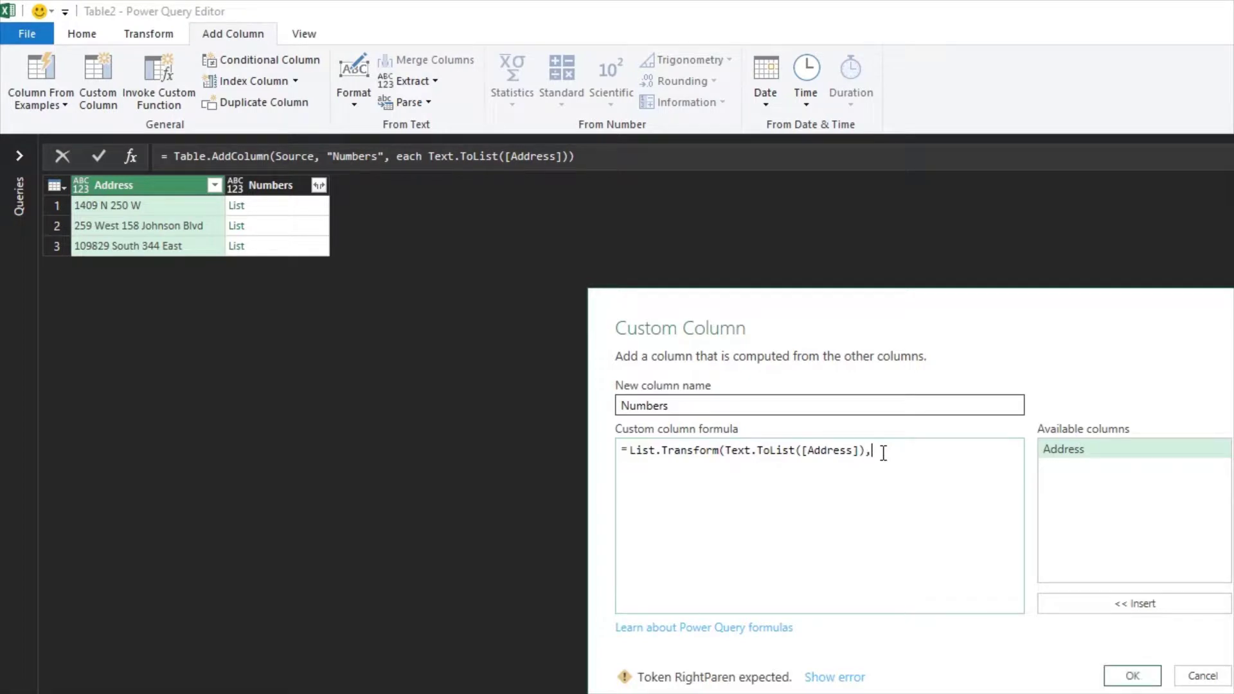
{"action": "type", "text": ",each "}
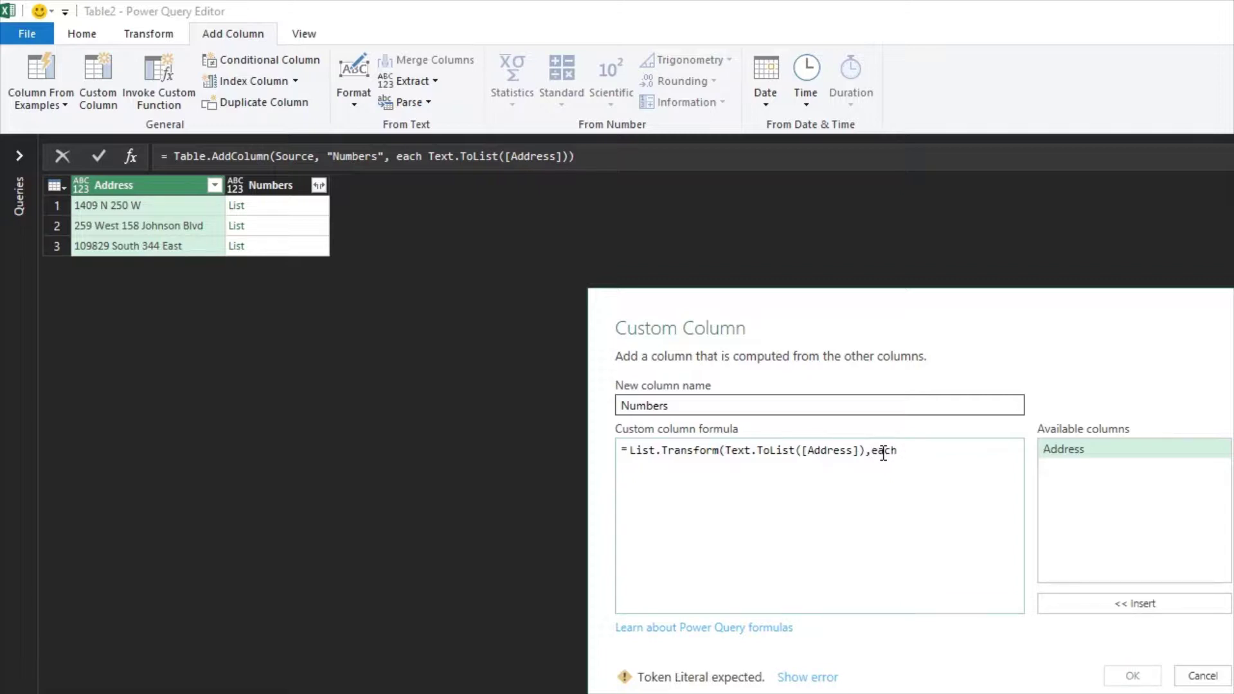
Extend the Numbers formula after each with the start of the condition, "if Value.Is("
{"action": "type", "text": "if Val"}
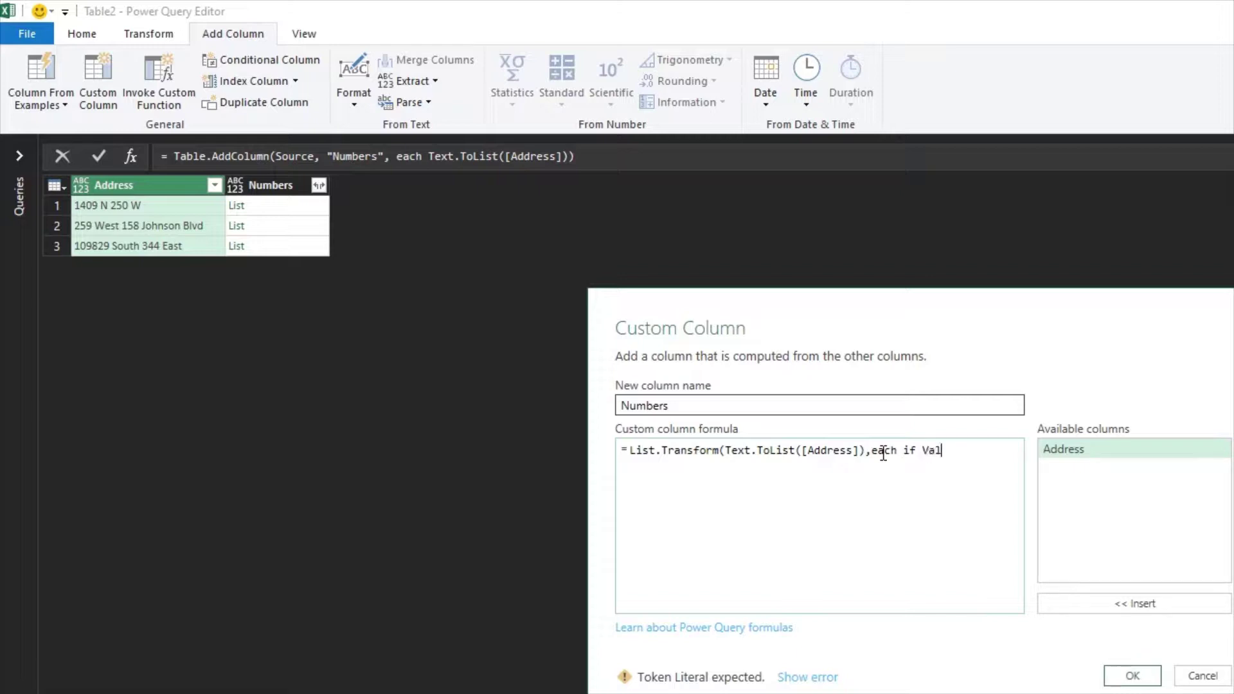
{"action": "type", "text": "uue.Is("}
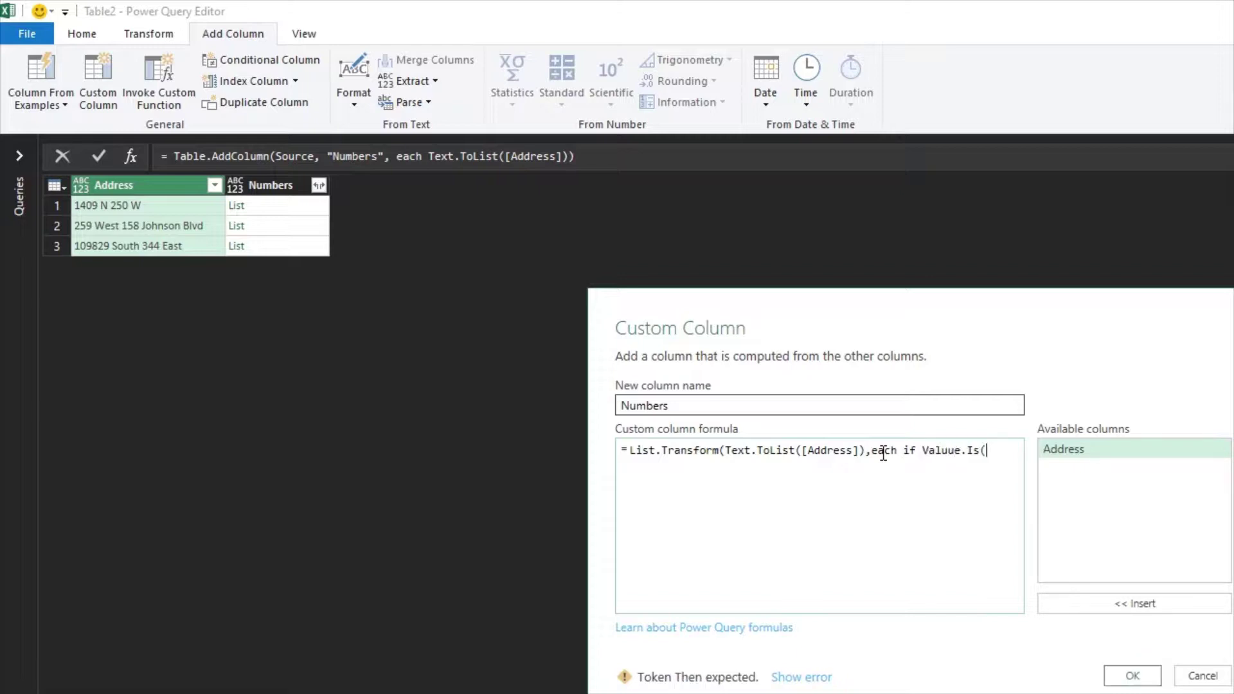
{"action": "key", "text": "Left"}
{"action": "key", "text": "Left"}
{"action": "key", "text": "Left"}
{"action": "key", "text": "Left"}
{"action": "key", "text": "Left"}
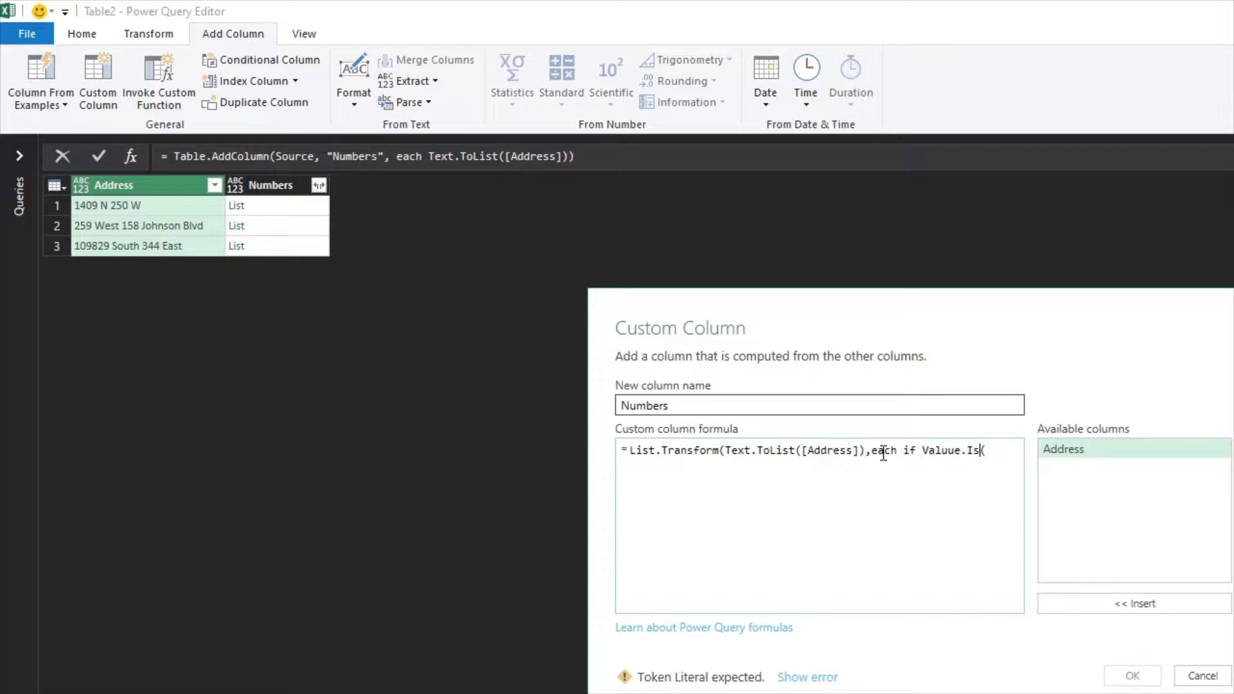
{"action": "key", "text": "BackSpace"}
{"action": "key", "text": "Right"}
{"action": "key", "text": "Right"}
{"action": "key", "text": "Right"}
{"action": "key", "text": "Right"}
Complete the condition with "Value.FromText(_), type number) then _ else null)", apply the formula and preview the first row's list
{"action": "type", "text": "Value."}
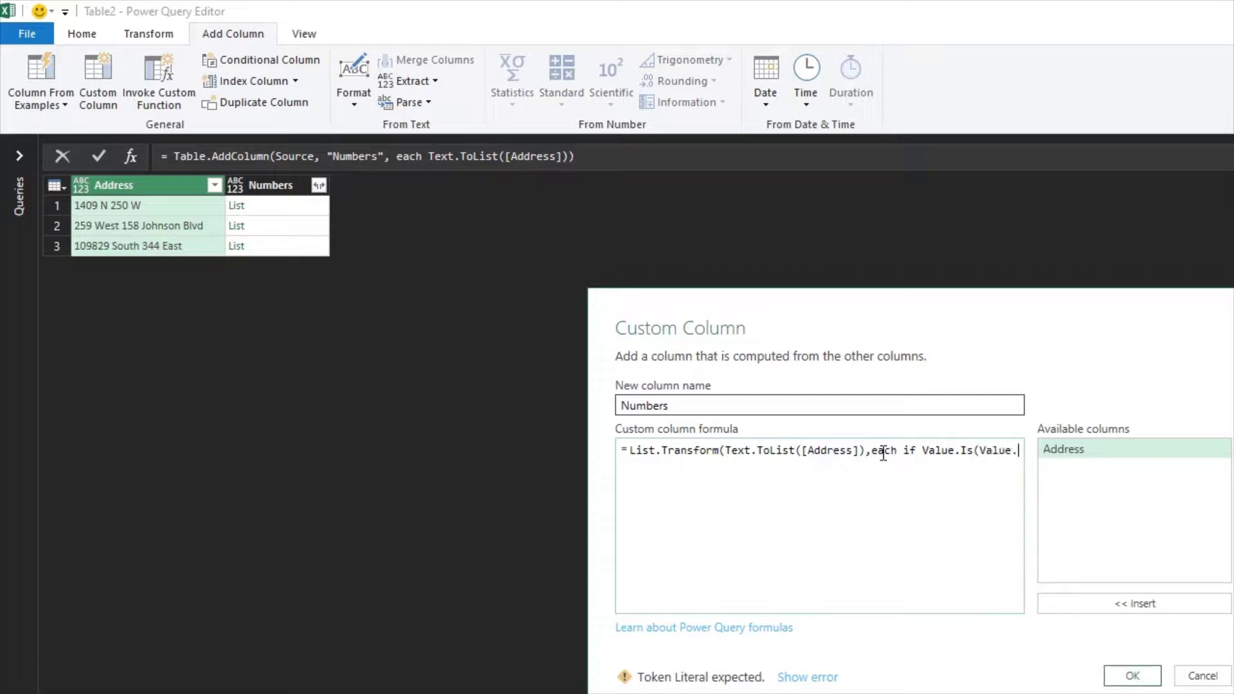
{"action": "type", "text": "FromText("}
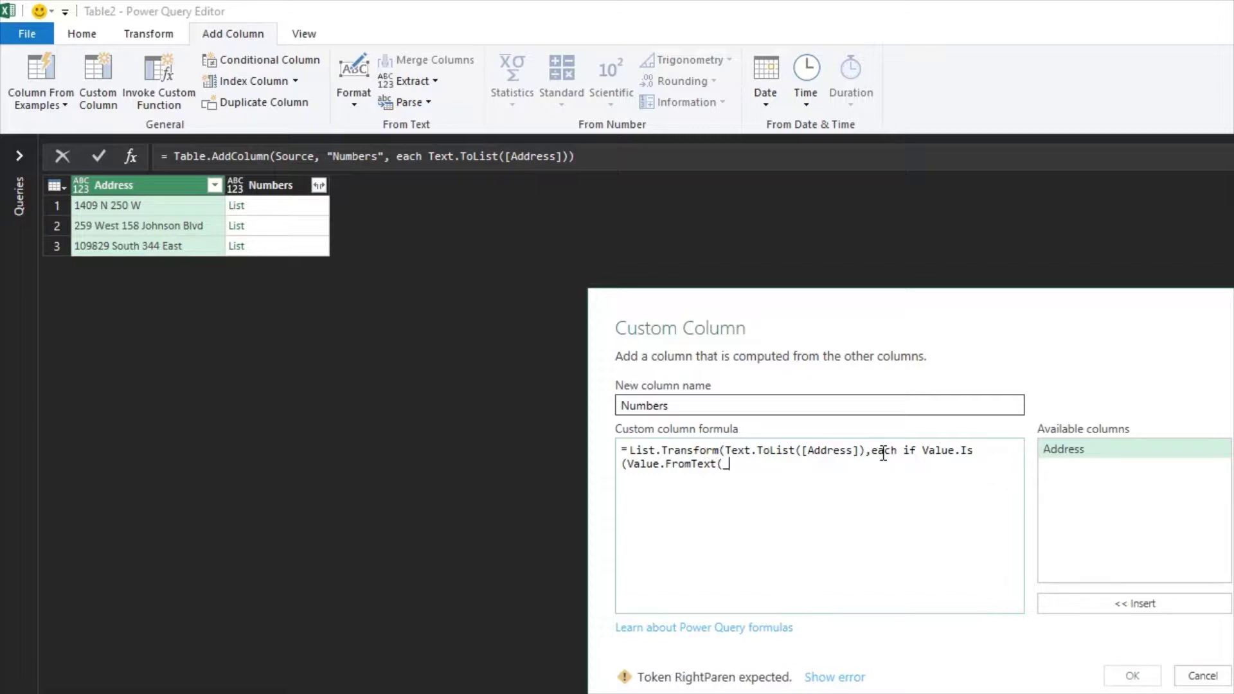
{"action": "type", "text": "_), type n"}
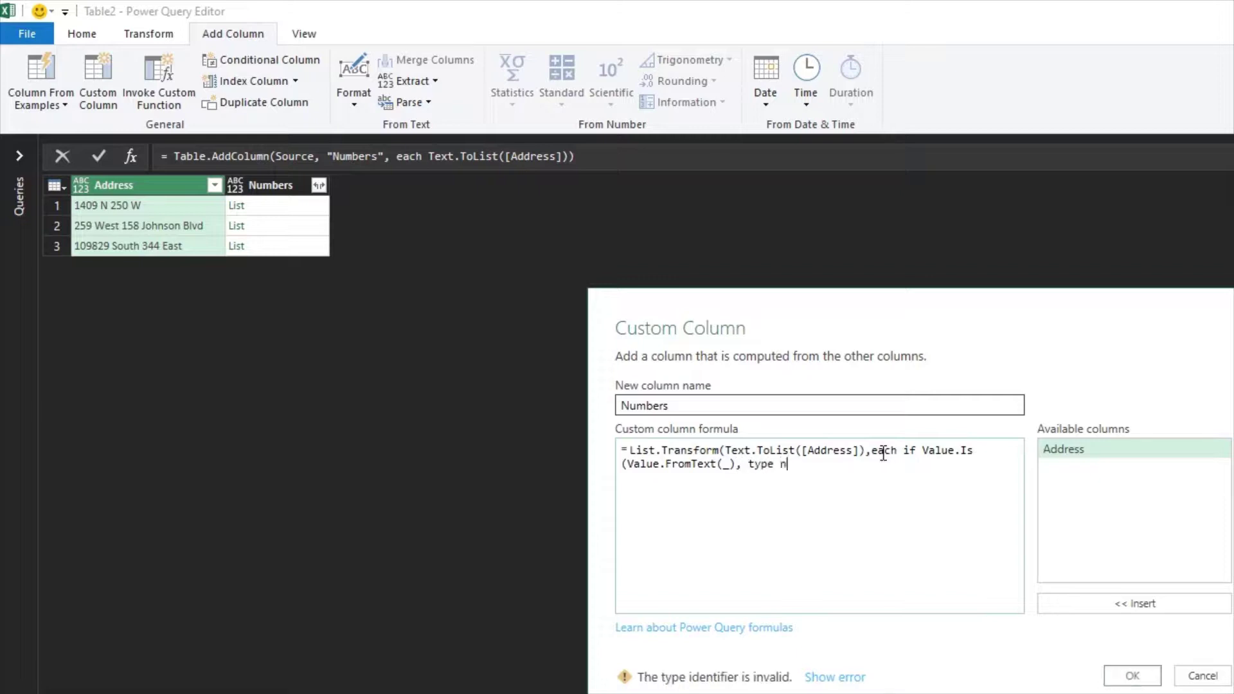
{"action": "type", "text": "umber) then _"}
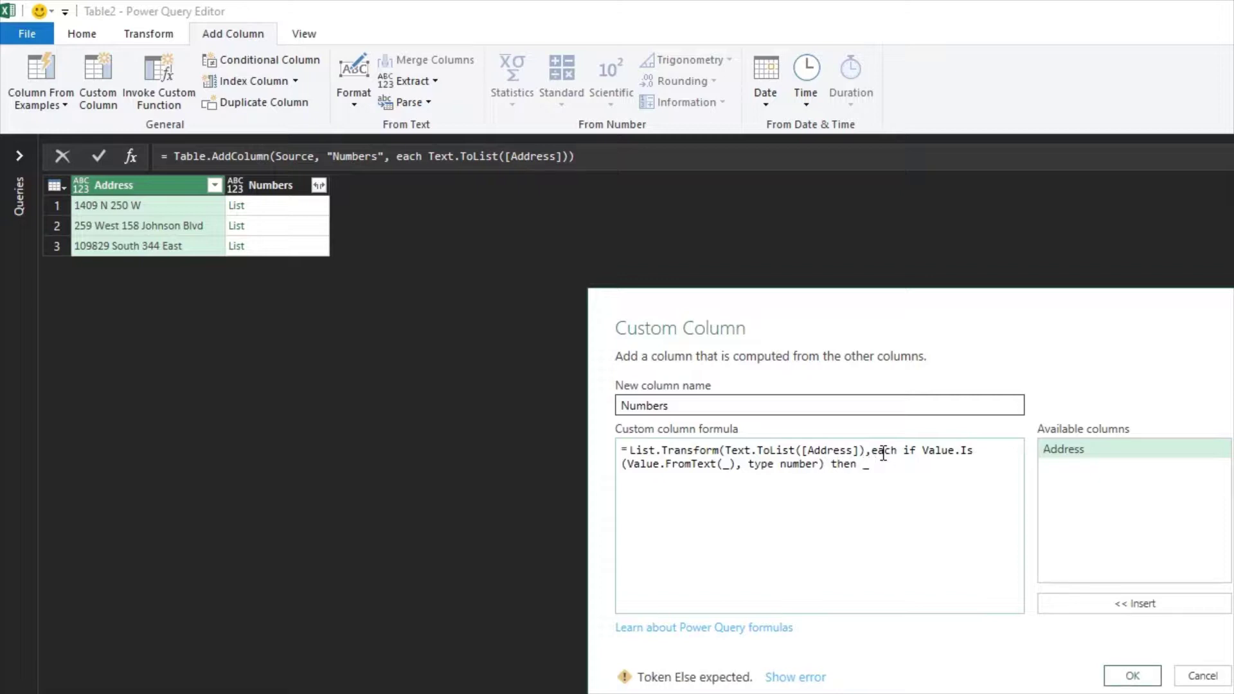
{"action": "type", "text": " else null"}
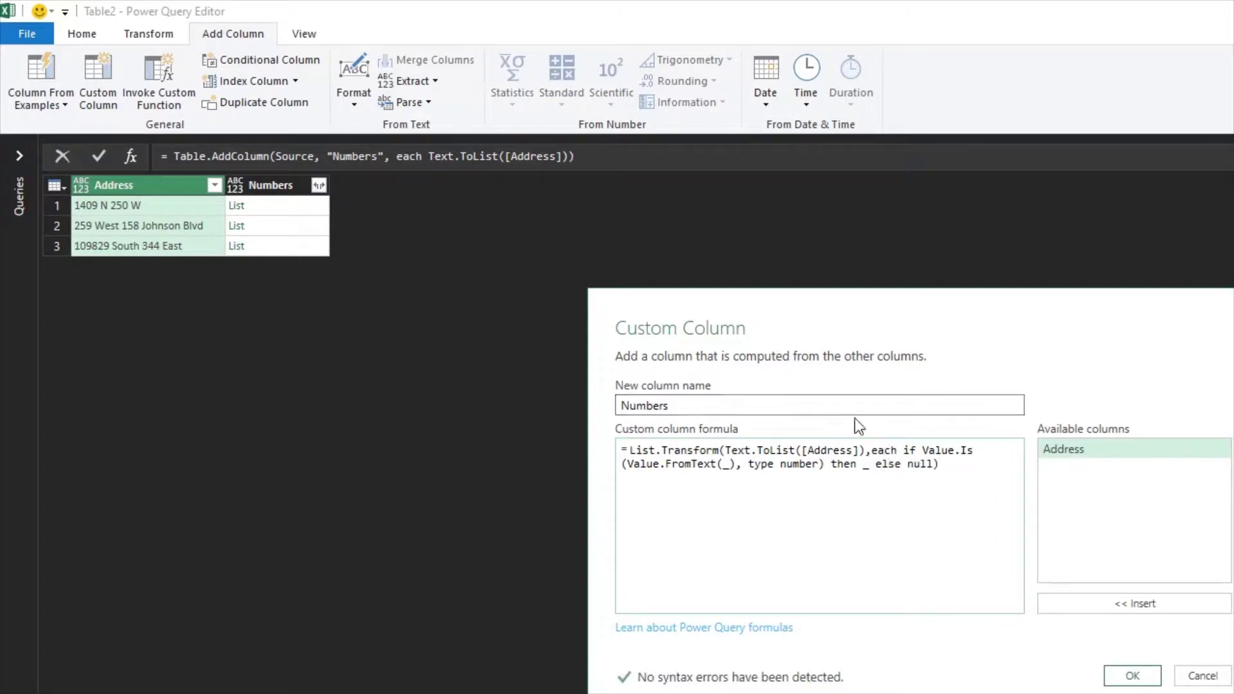
{"action": "left_click", "coordinate": [1139, 676]}
{"action": "left_click", "coordinate": [322, 211]}
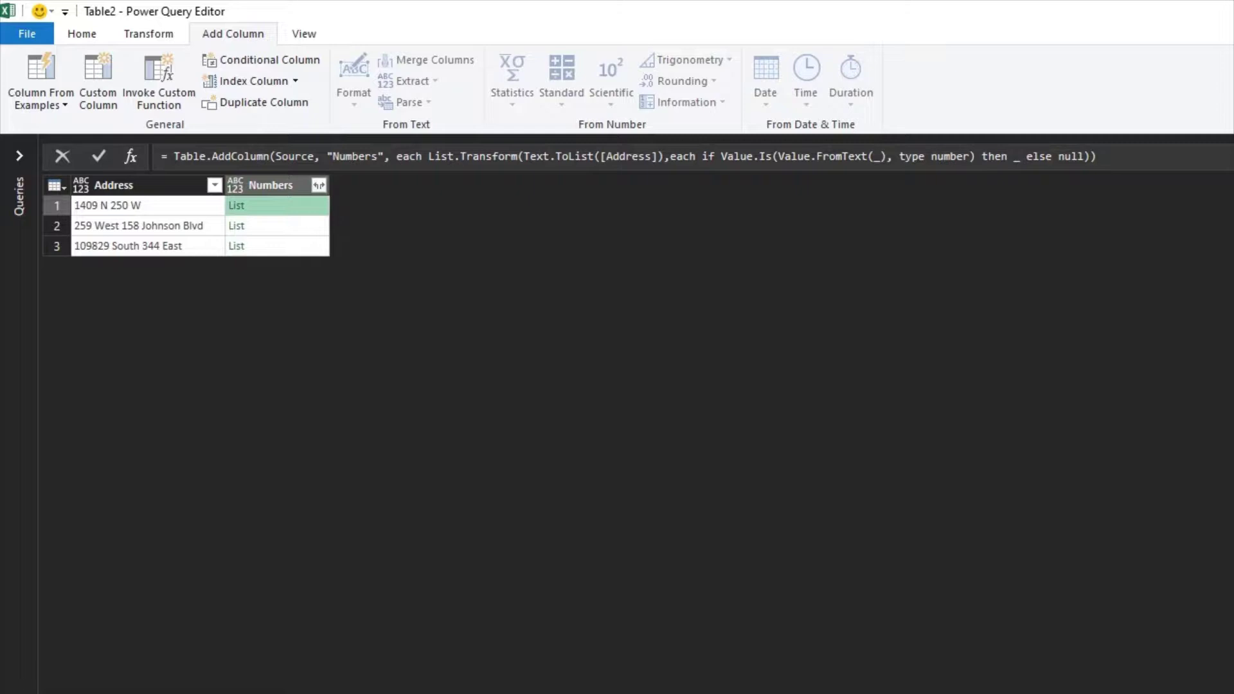
Wrap the Numbers column's List.Transform formula in Text.Combine with an empty string "" as separator and apply it
{"action": "left_click", "coordinate": [1232, 321]}
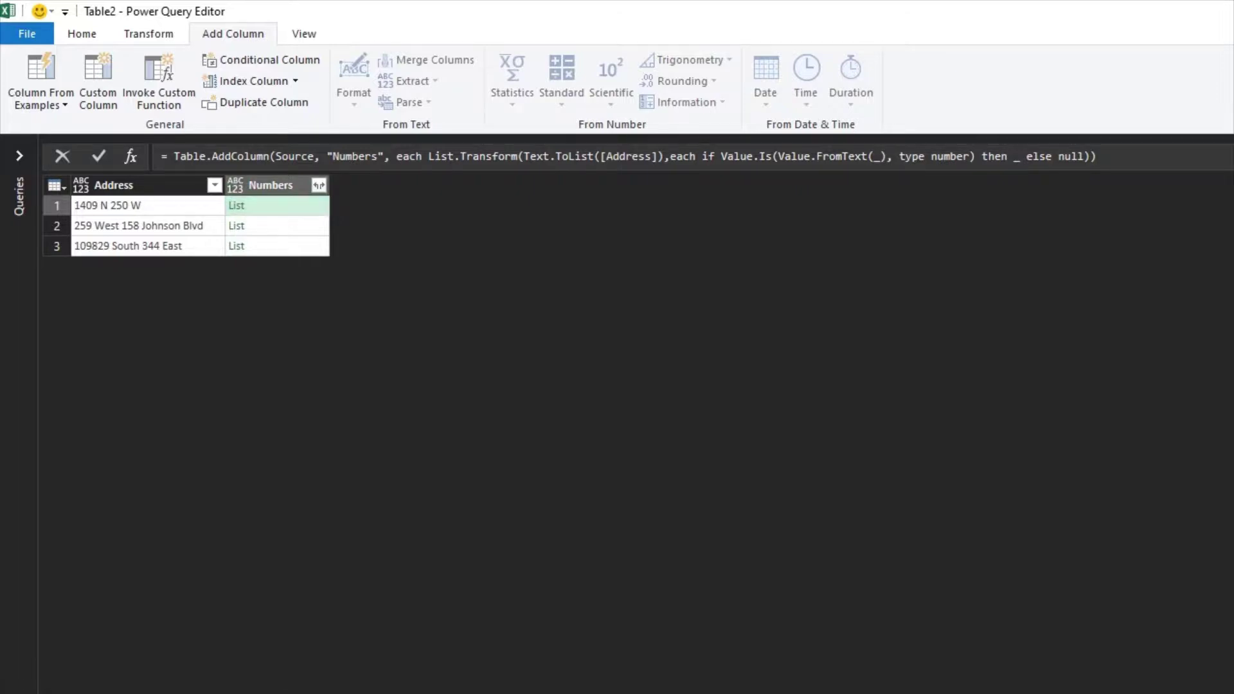
{"action": "left_click", "coordinate": [629, 449]}
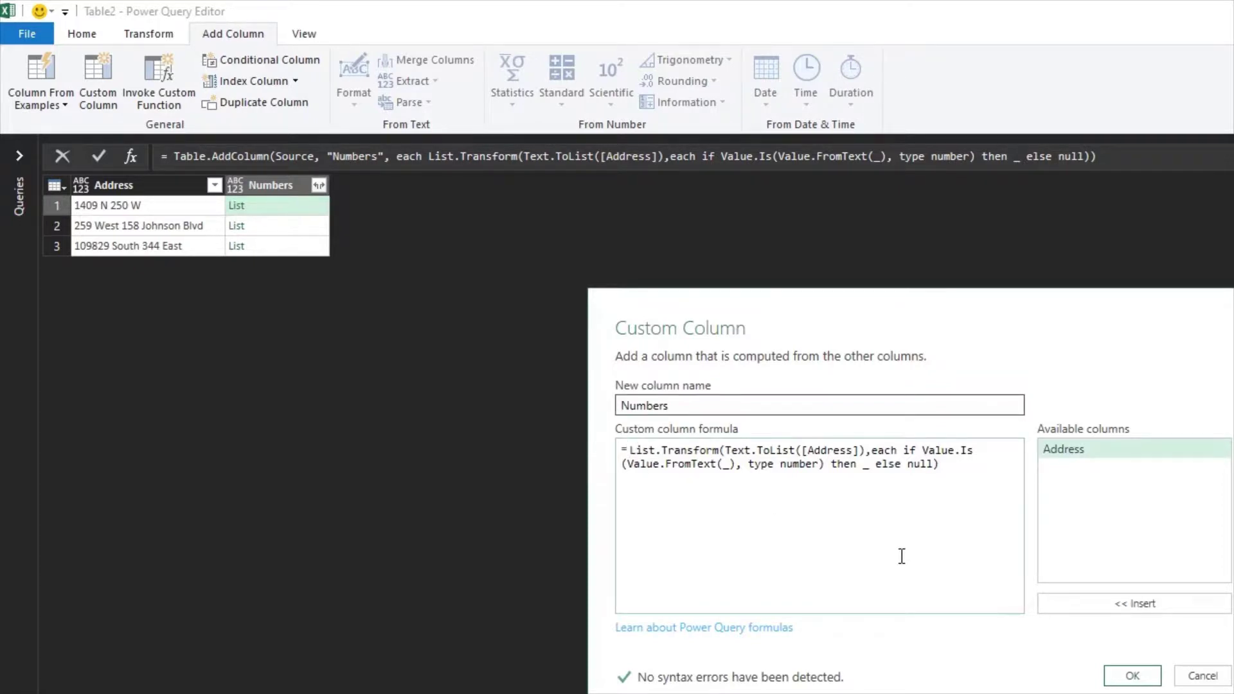
{"action": "type", "text": "Text.Comb"}
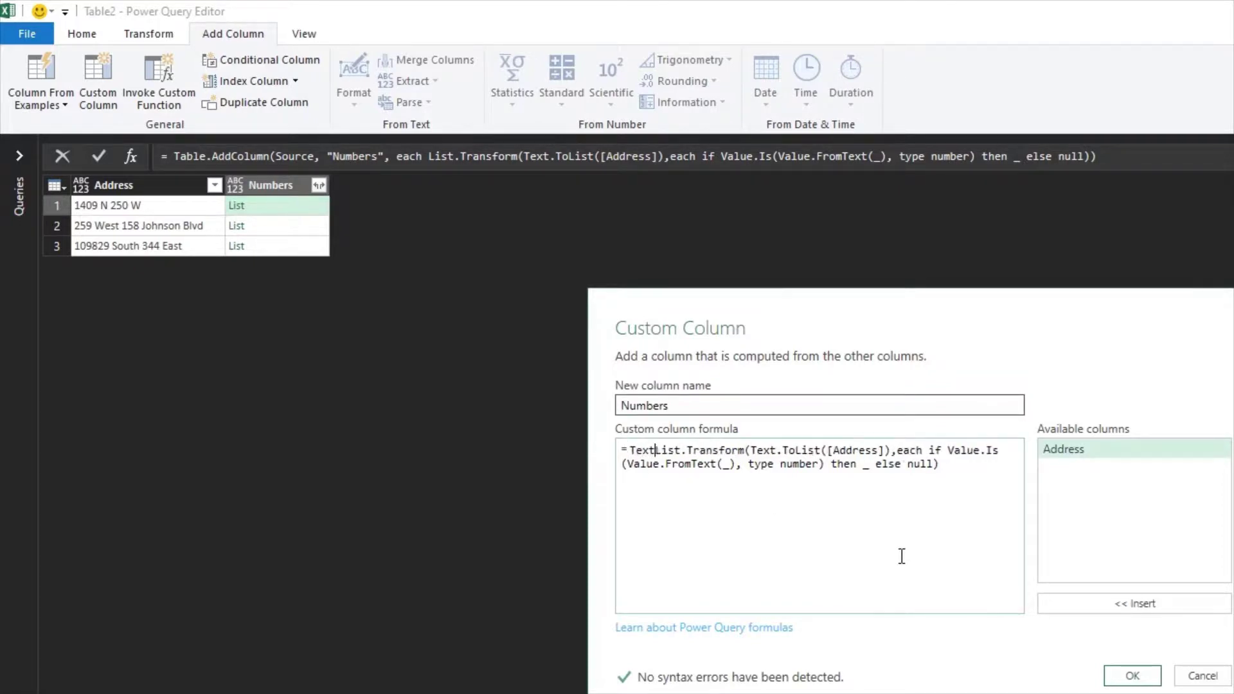
{"action": "type", "text": "ine("}
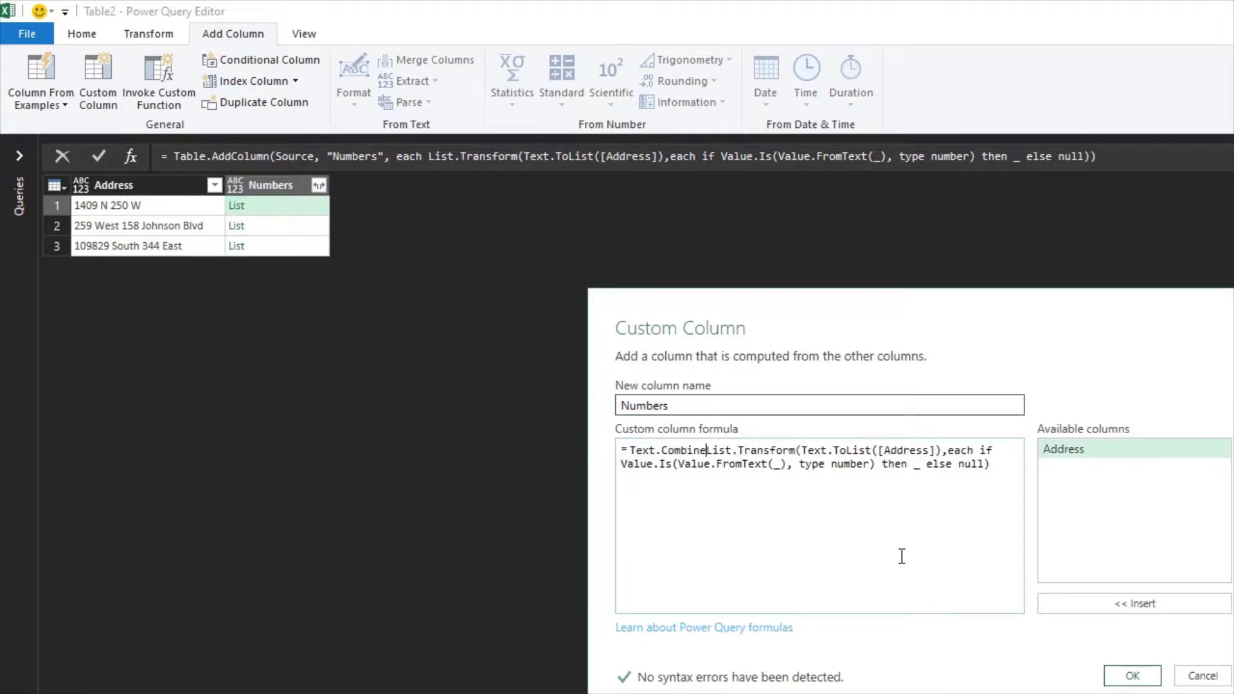
{"action": "left_click", "coordinate": [1014, 465]}
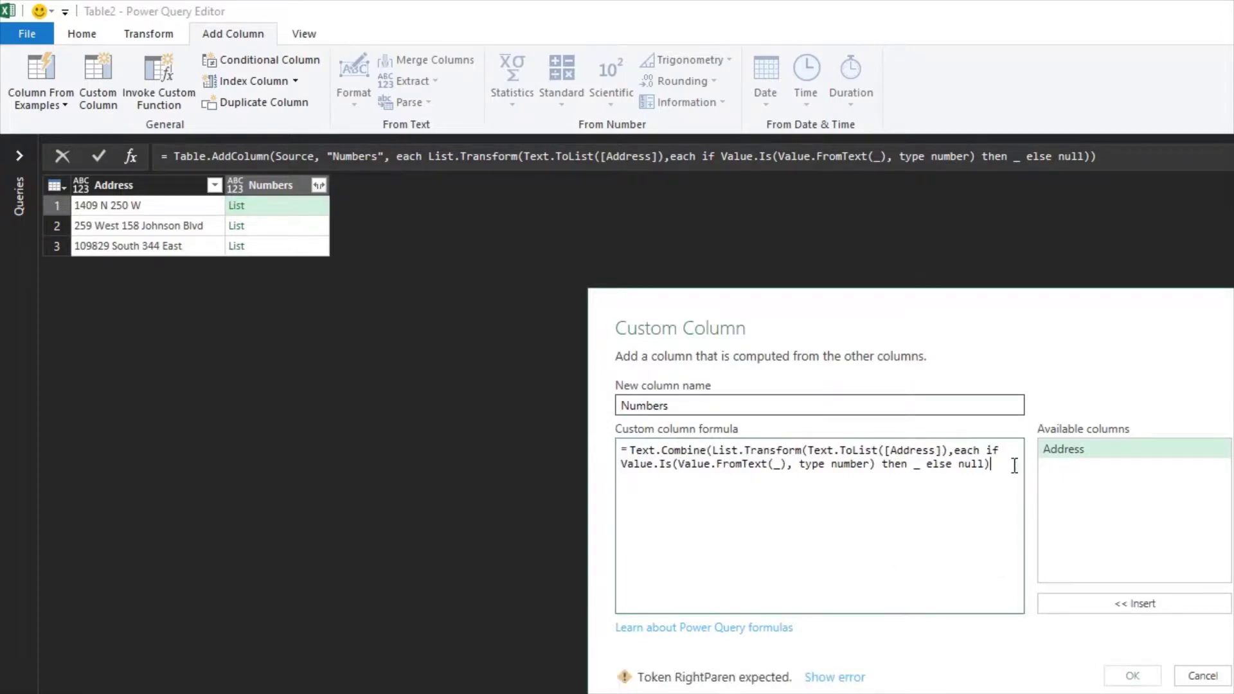
{"action": "type", "text": ","}
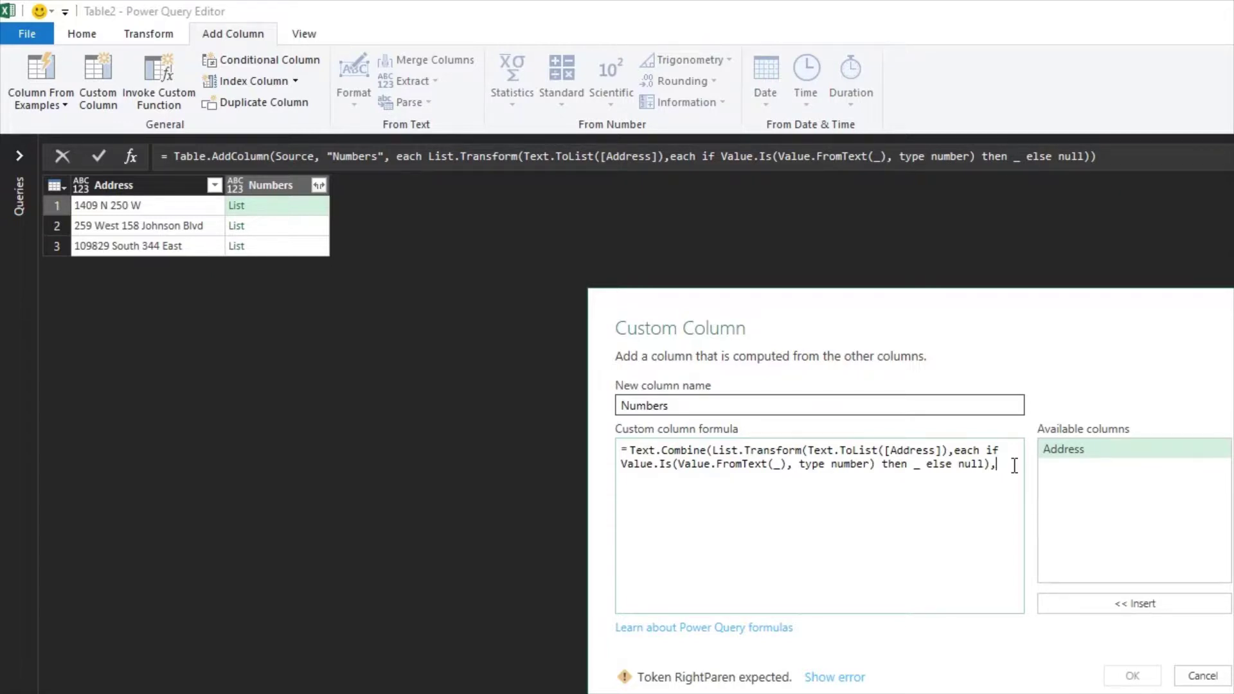
{"action": "type", "text": "\"\")"}
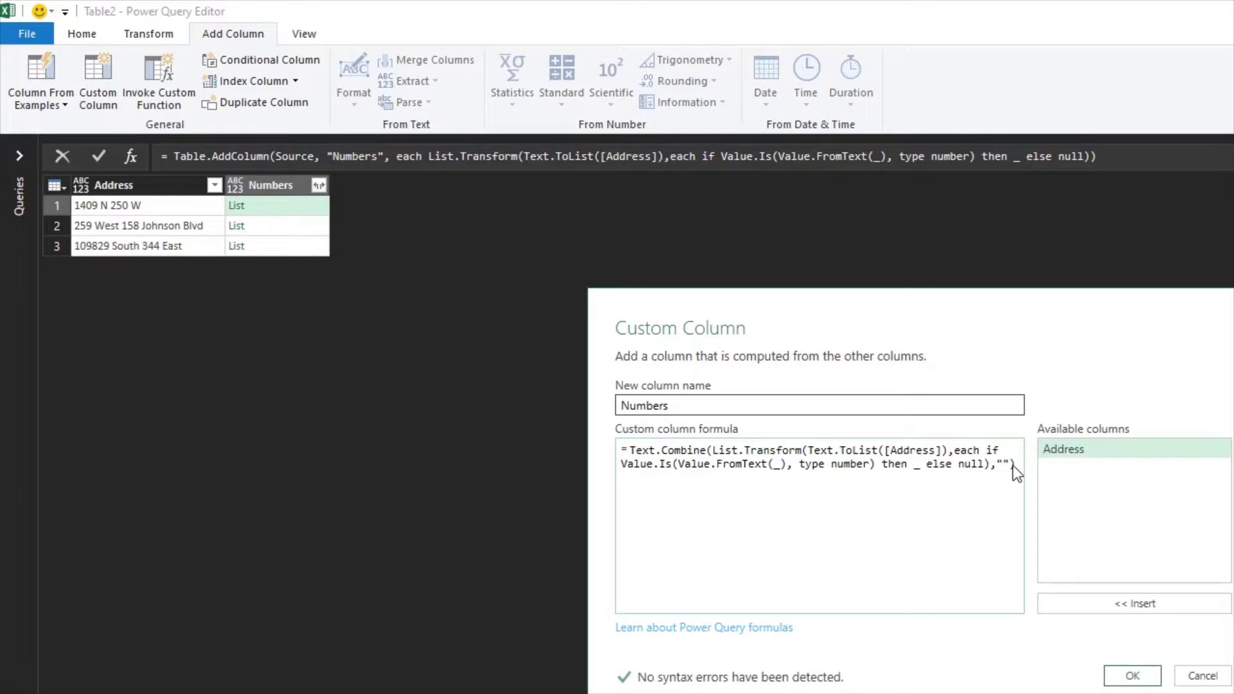
{"action": "left_click", "coordinate": [1132, 675]}
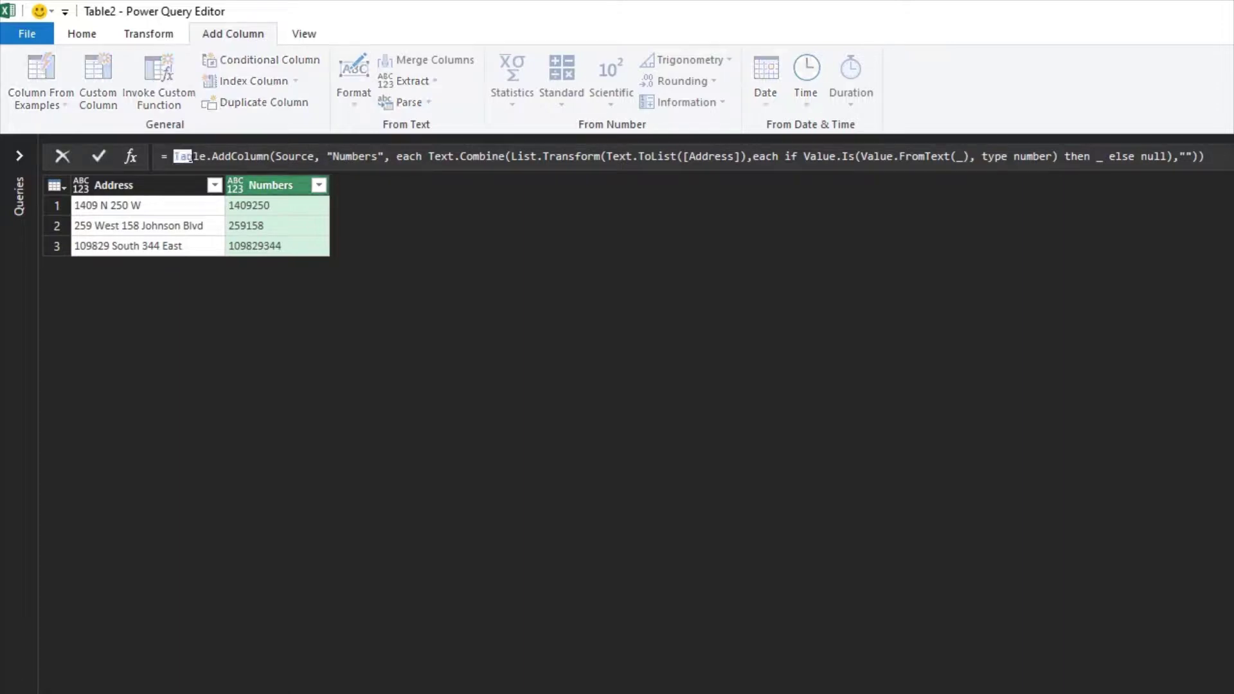
{"action": "left_click_drag", "start_coordinate": [174, 156], "coordinate": [269, 156]}
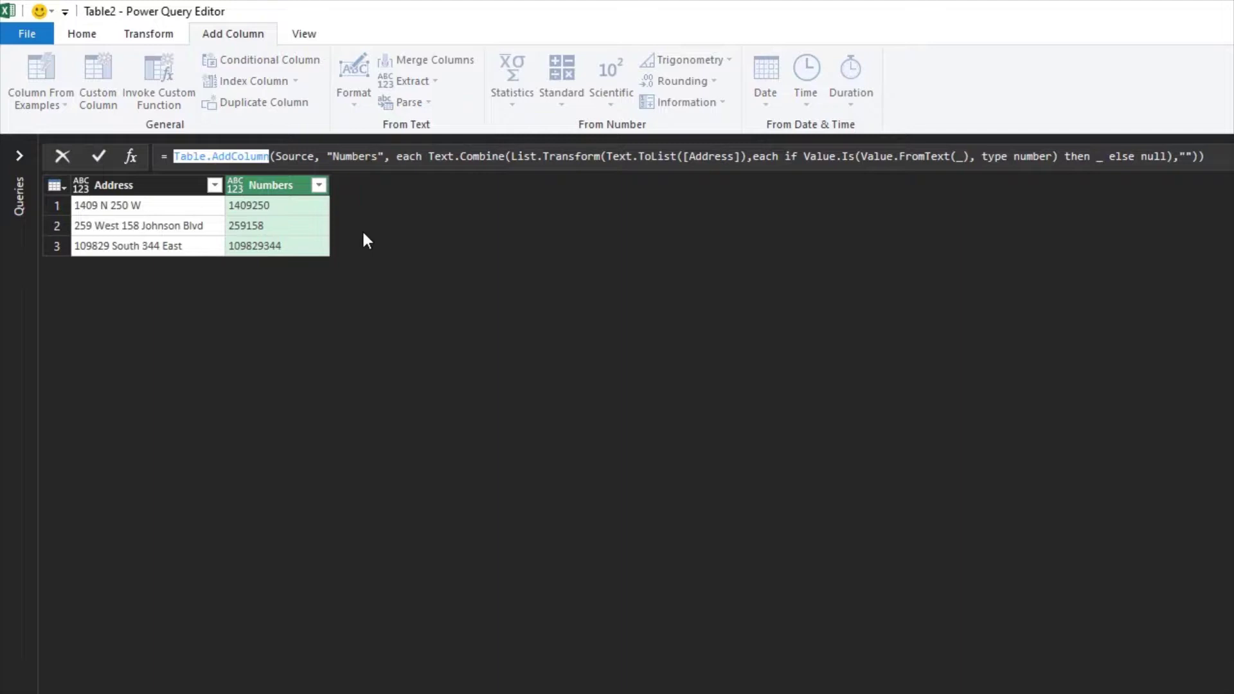
{"action": "key", "text": "Escape"}
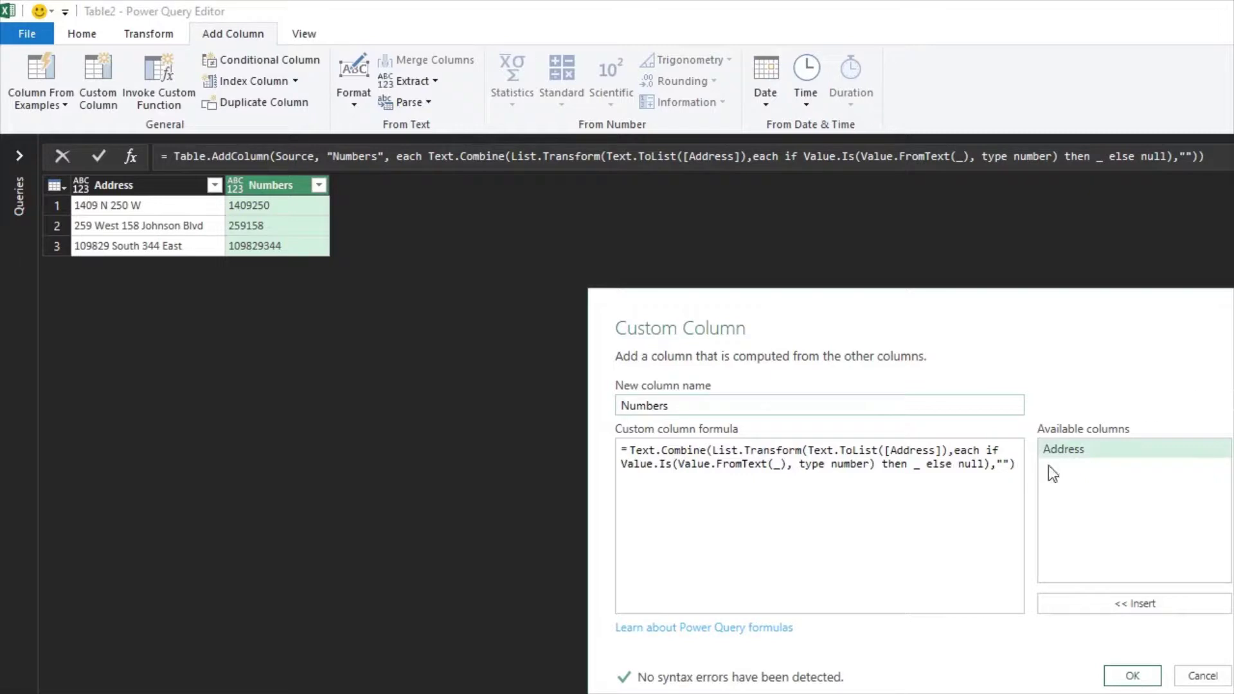
Copy the complete Numbers formula, close the custom column settings without changes and open the query's code in the Advanced Editor
{"action": "left_click_drag", "start_coordinate": [1015, 463], "coordinate": [636, 451]}
{"action": "key", "text": "ctrl+c"}
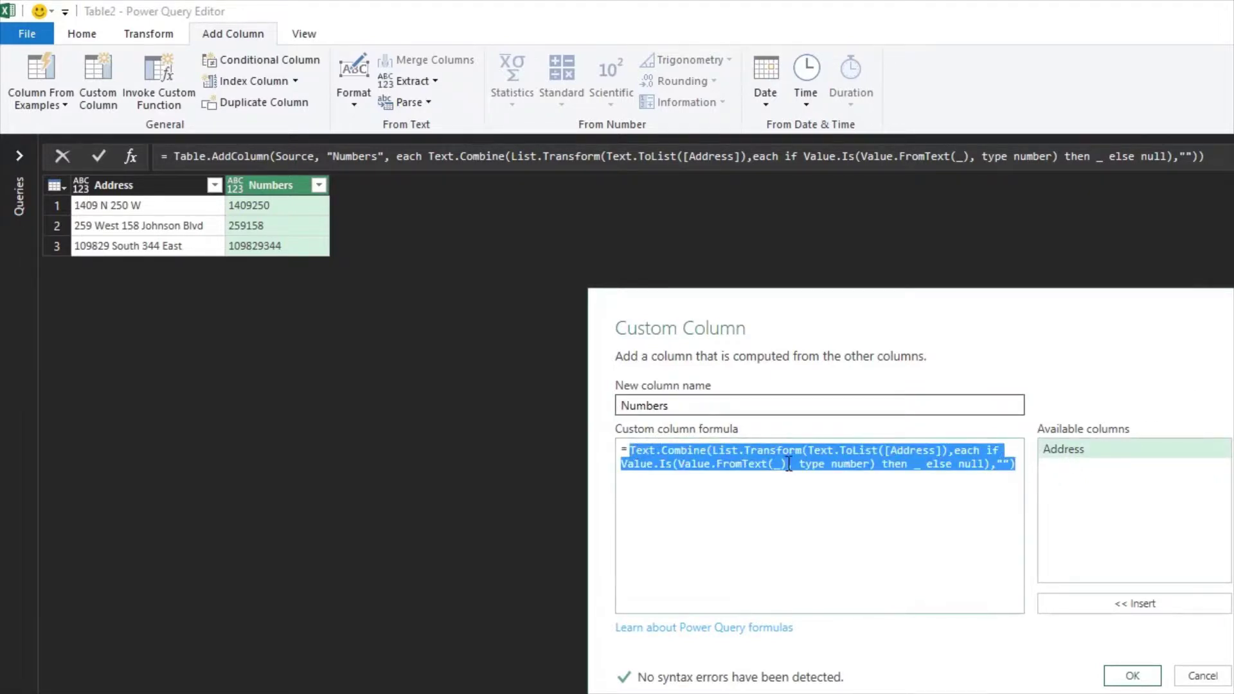
{"action": "left_click", "coordinate": [1199, 675]}
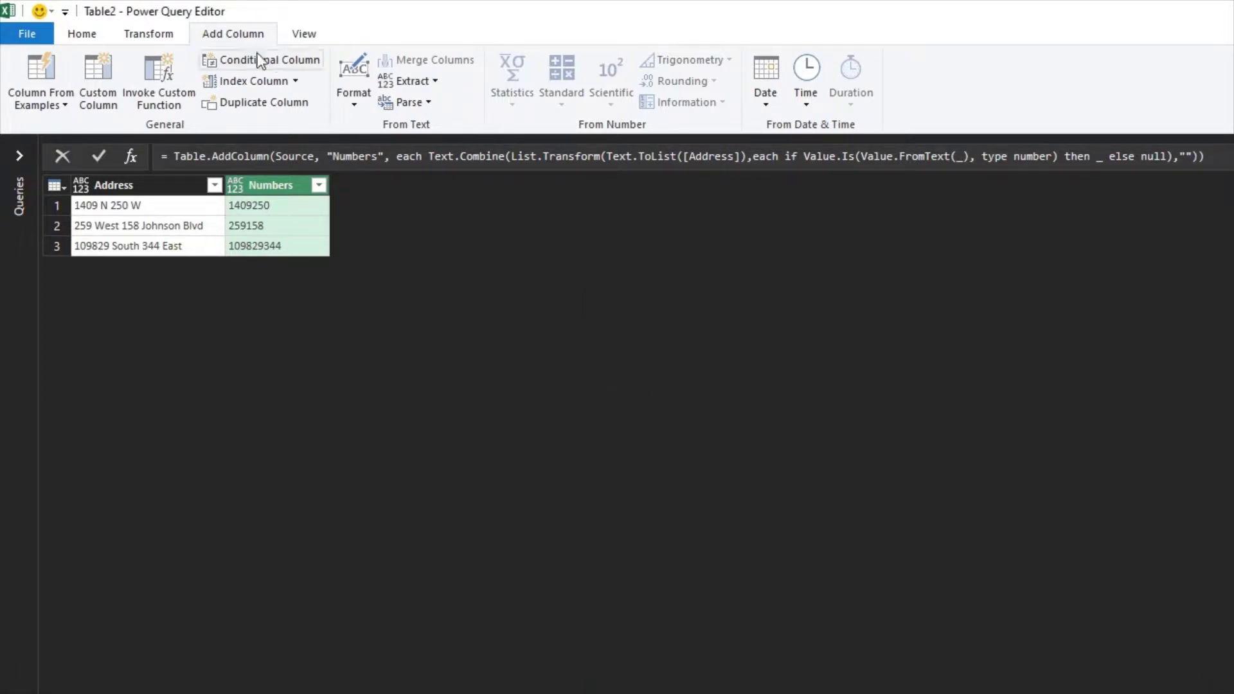
{"action": "left_click", "coordinate": [90, 37]}
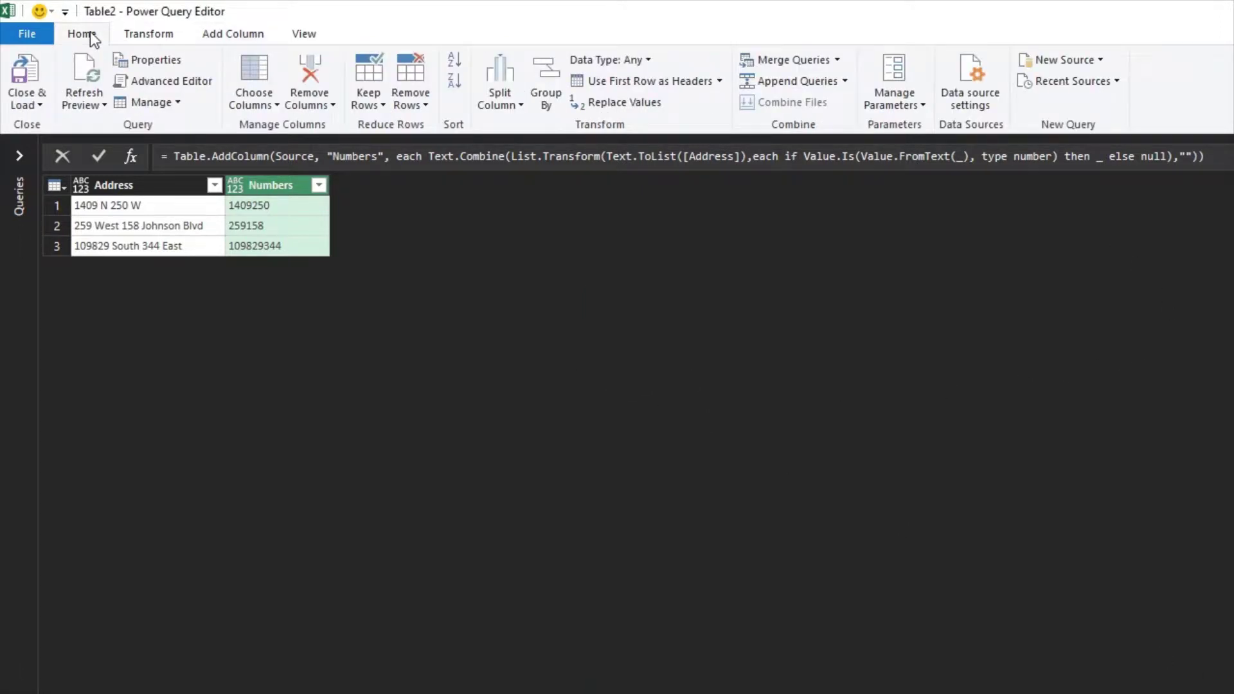
{"action": "left_click", "coordinate": [144, 80]}
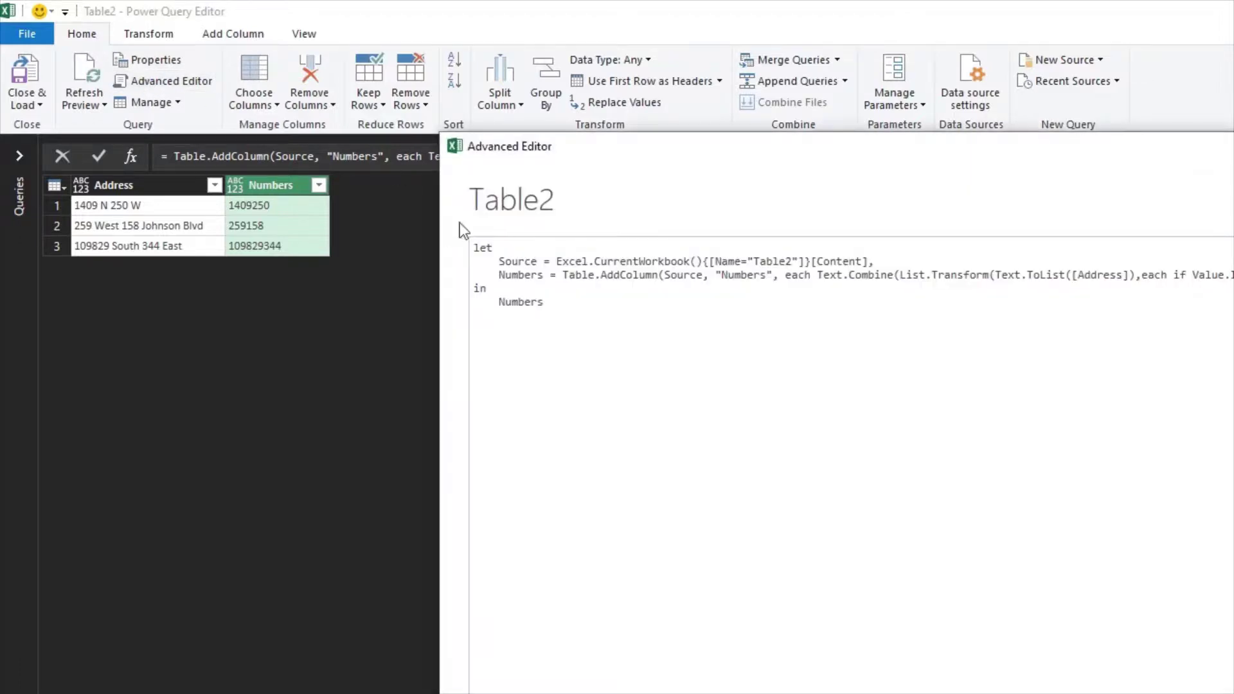
Insert the function header "(val as text) =>" above the let line, with a blank line between them
{"action": "left_click", "coordinate": [473, 251]}
{"action": "key", "text": "Return"}
{"action": "key", "text": "Return"}
{"action": "key", "text": "Up"}
{"action": "key", "text": "Up"}
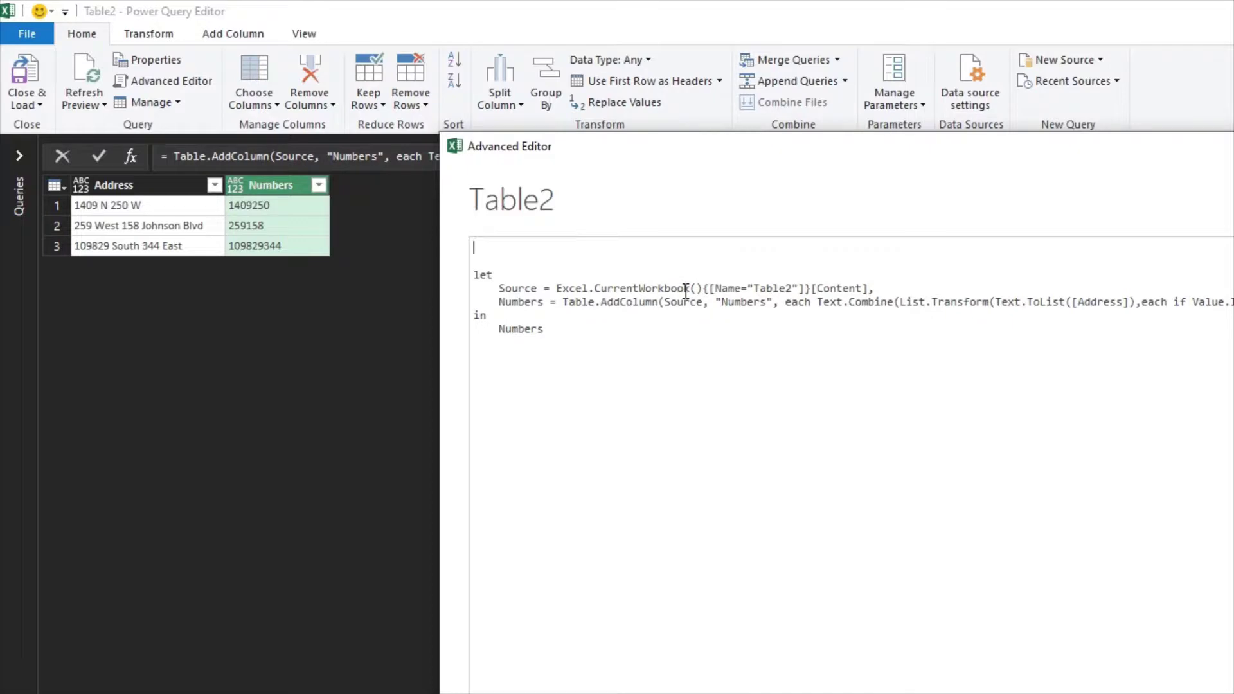
{"action": "type", "text": "(val"}
{"action": "type", "text": "as text)"}
{"action": "type", "text": "=>"}
Replace the Excel.CurrentWorkbook expression in the Source line with "val,"
{"action": "left_click_drag", "start_coordinate": [557, 288], "coordinate": [871, 294]}
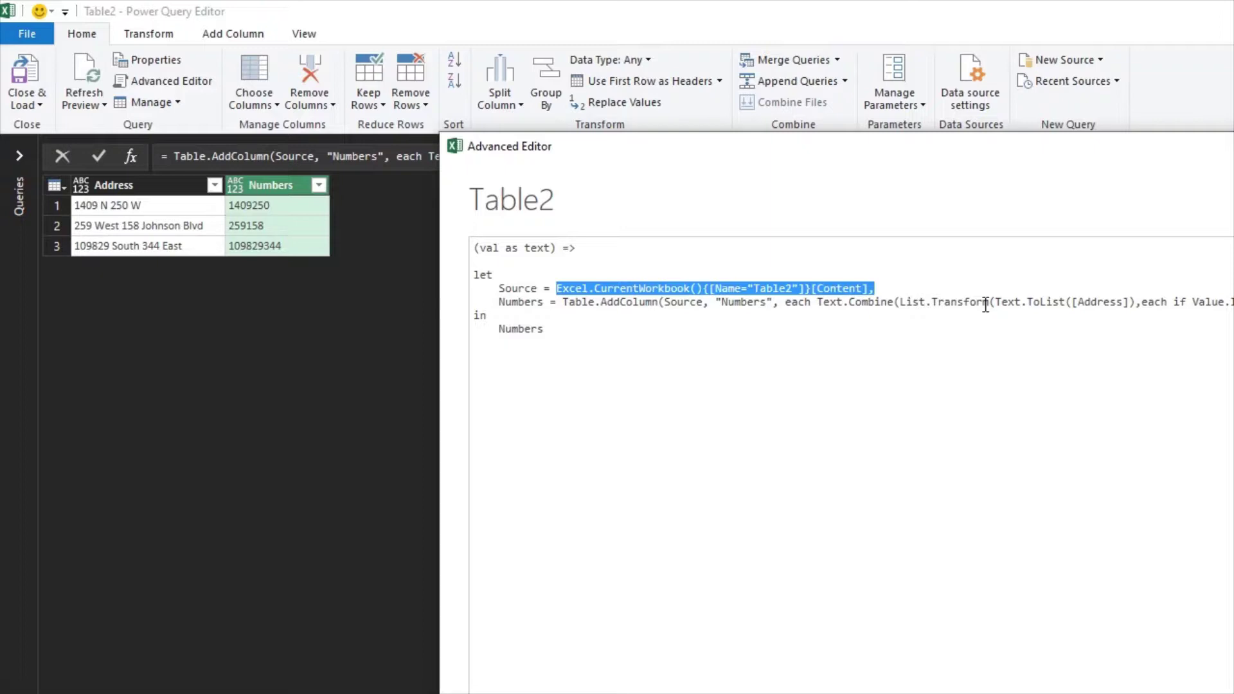
{"action": "key", "text": "Delete"}
{"action": "type", "text": "val,"}
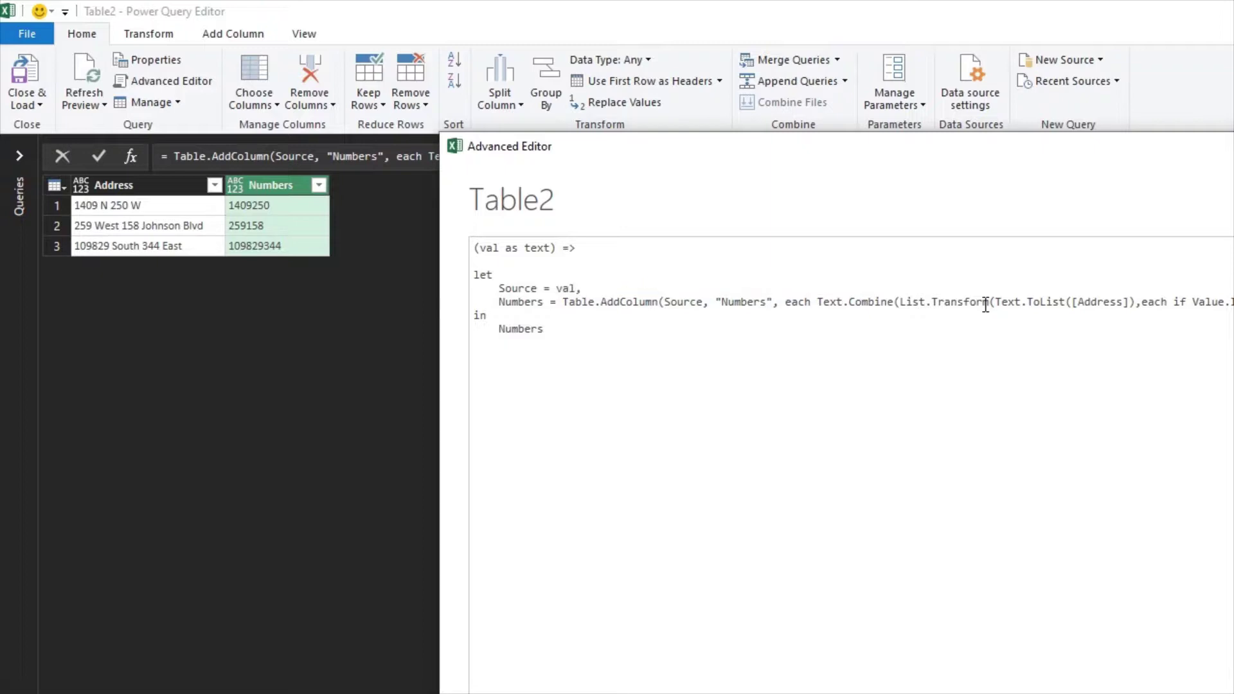
Replace the Table.AddColumn expression in the Numbers line with the copied Text.Combine formula and put "in" back on its own line
{"action": "left_click_drag", "start_coordinate": [564, 302], "coordinate": [1231, 302]}
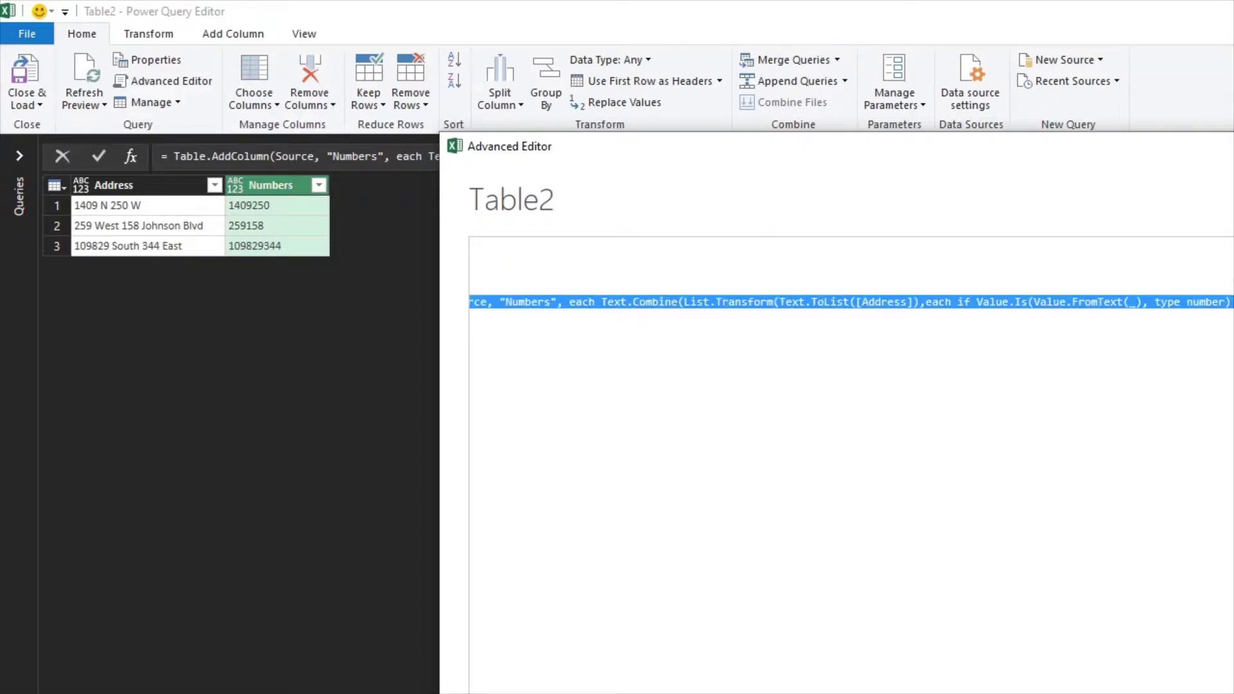
{"action": "key", "text": "ctrl+v"}
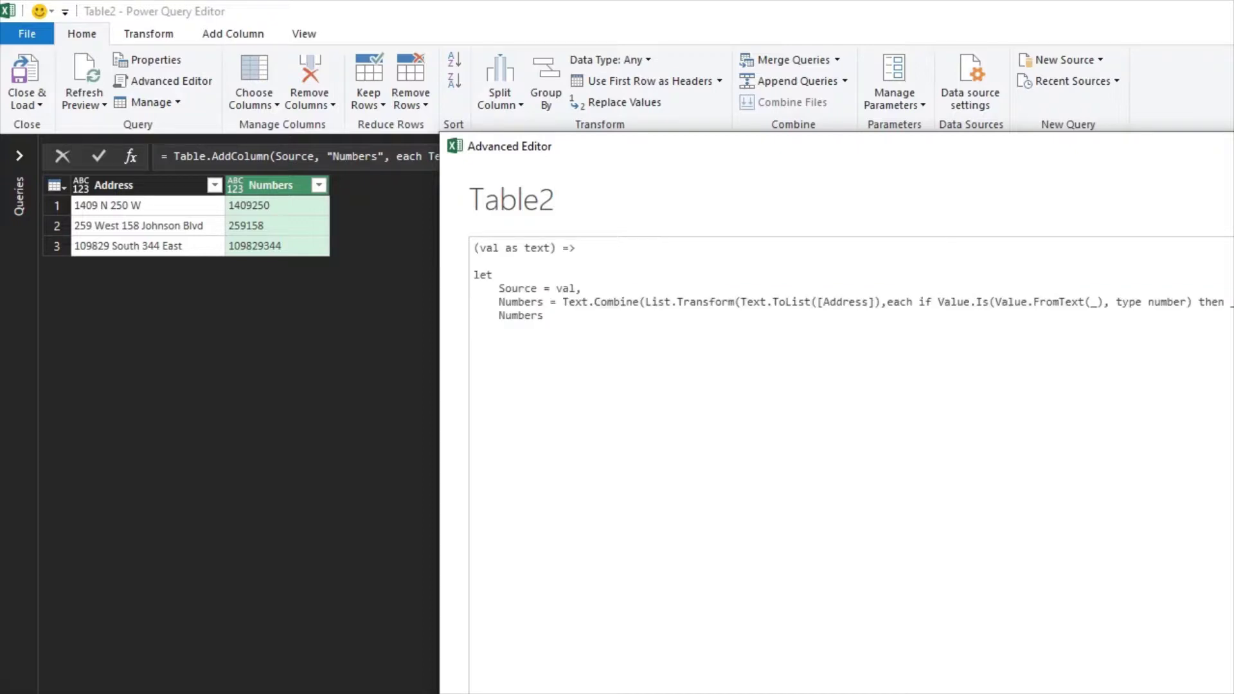
{"action": "key", "text": "Return"}
{"action": "type", "text": "in"}
Remove the [Address] reference from inside Text.ToList in the Numbers line
{"action": "double_click", "coordinate": [850, 302]}
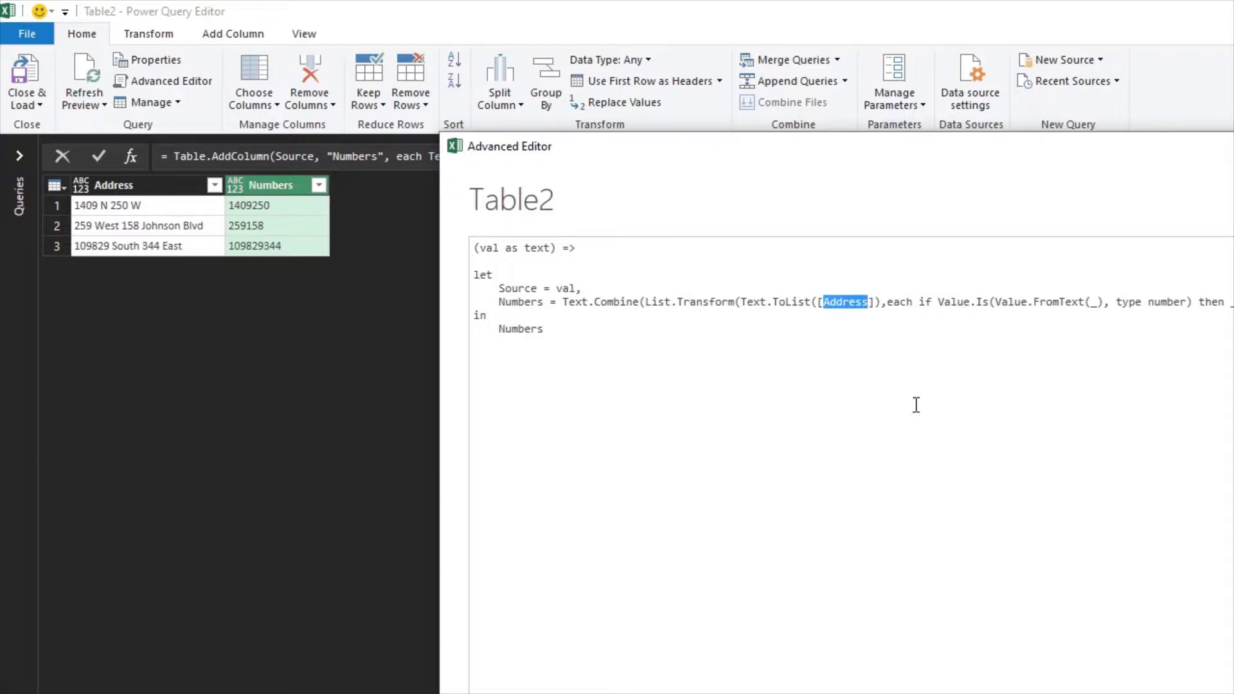
{"action": "key", "text": "Right"}
{"action": "key", "text": "BackSpace"}
{"action": "key", "text": "BackSpace"}
{"action": "key", "text": "BackSpace"}
{"action": "key", "text": "BackSpace"}
{"action": "key", "text": "BackSpace"}
{"action": "key", "text": "BackSpace"}
{"action": "key", "text": "BackSpace"}
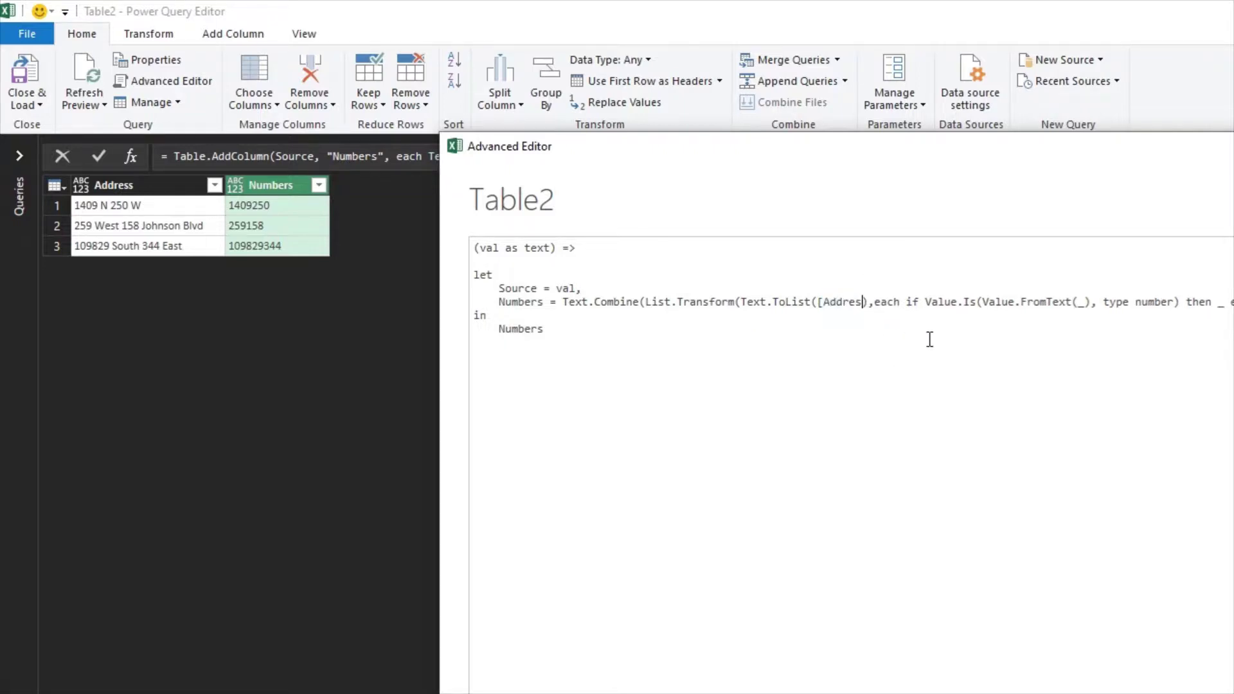
{"action": "key", "text": "BackSpace"}
{"action": "key", "text": "Delete"}
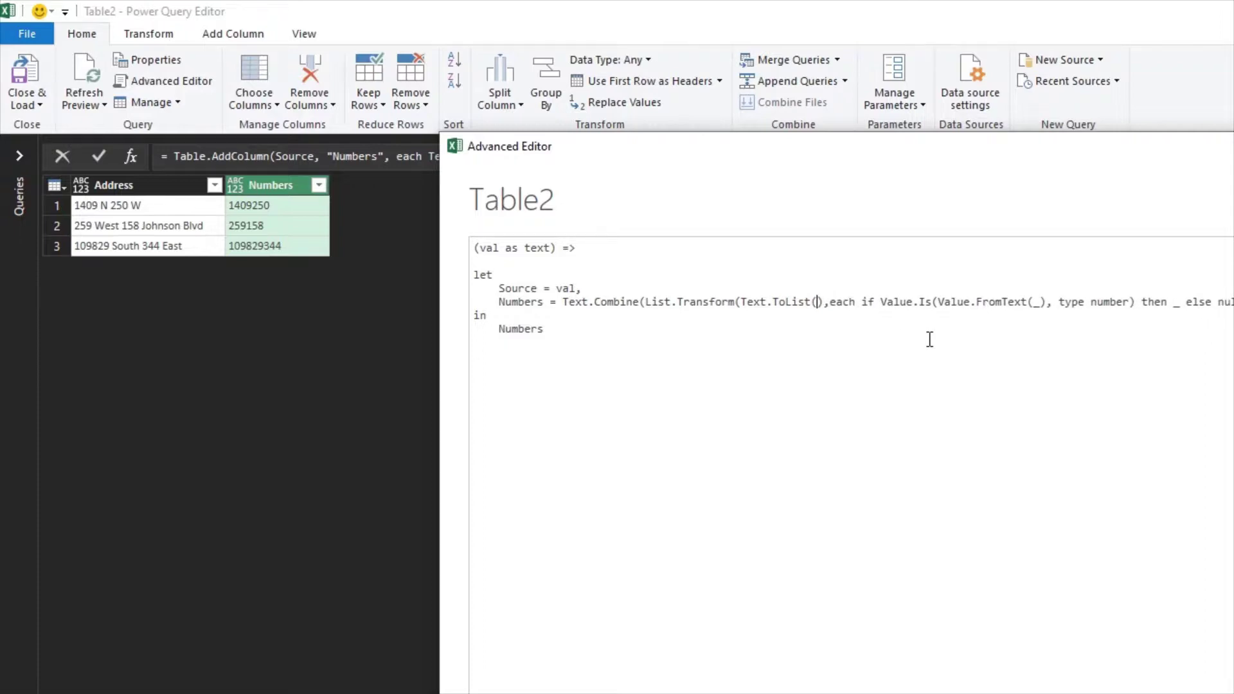
{"action": "type", "text": "val"}
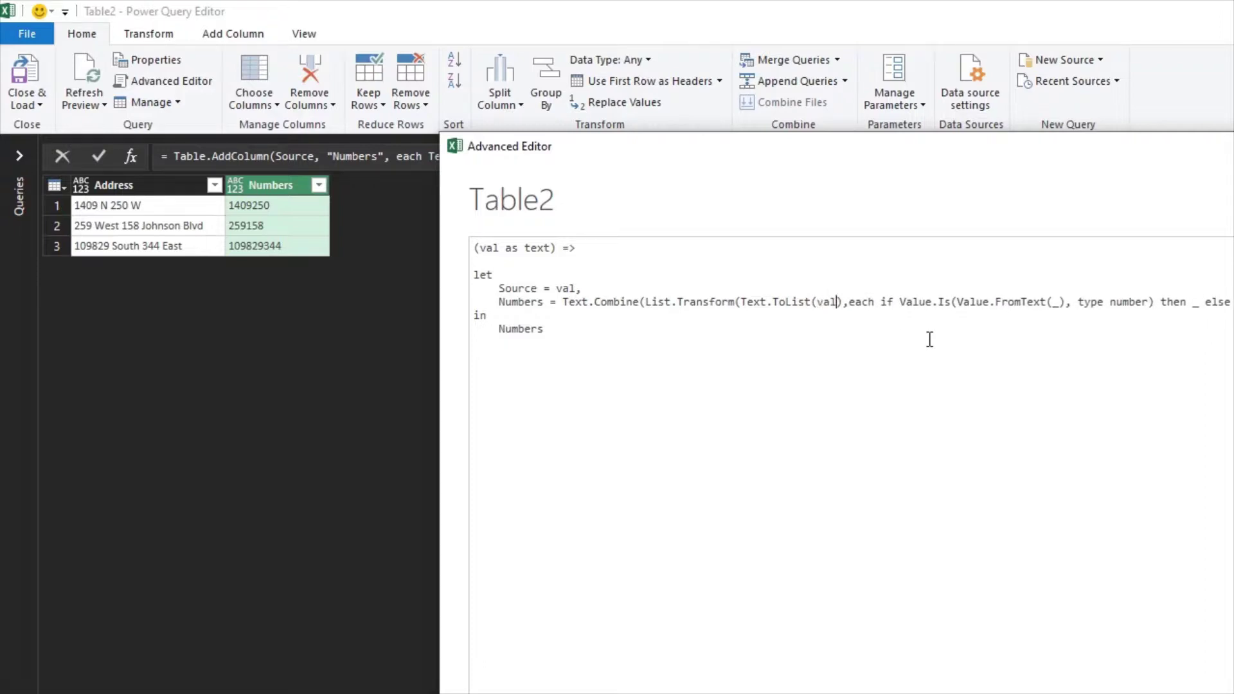
{"action": "key", "text": "BackSpace"}
{"action": "key", "text": "BackSpace"}
{"action": "key", "text": "BackSpace"}
Enter Source as the argument of Text.ToList and apply the edited function code
{"action": "type", "text": "Source"}
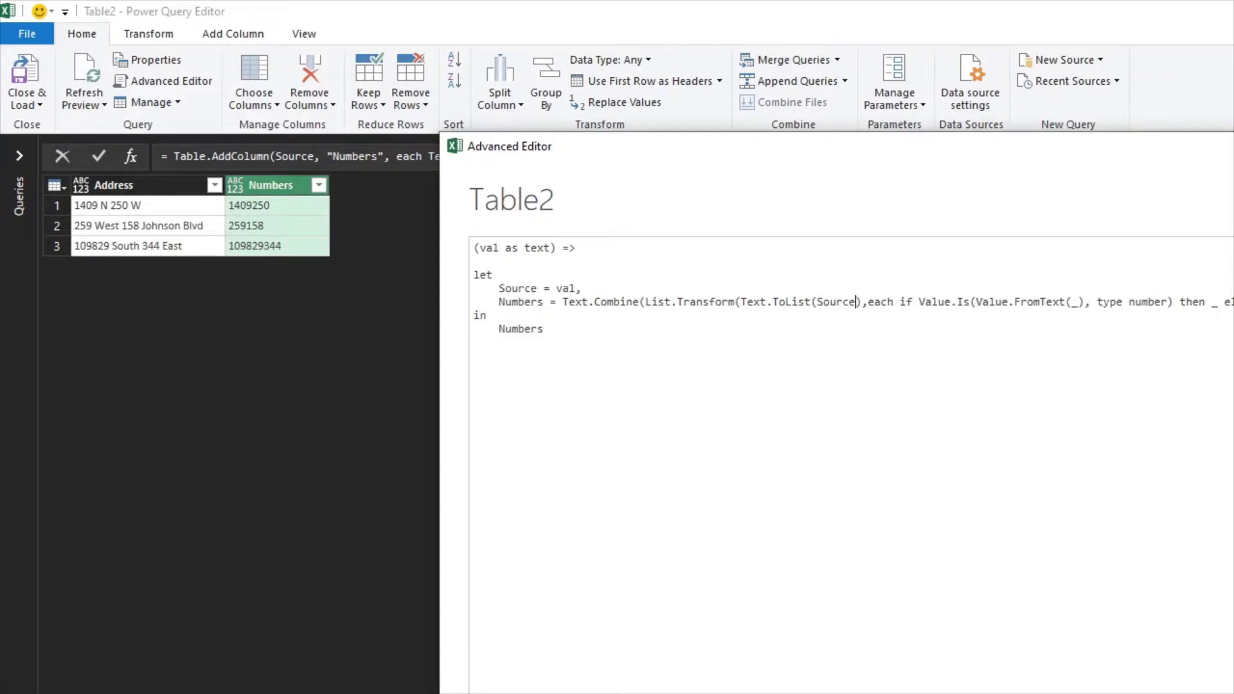
{"action": "left_click", "coordinate": [1233, 693]}
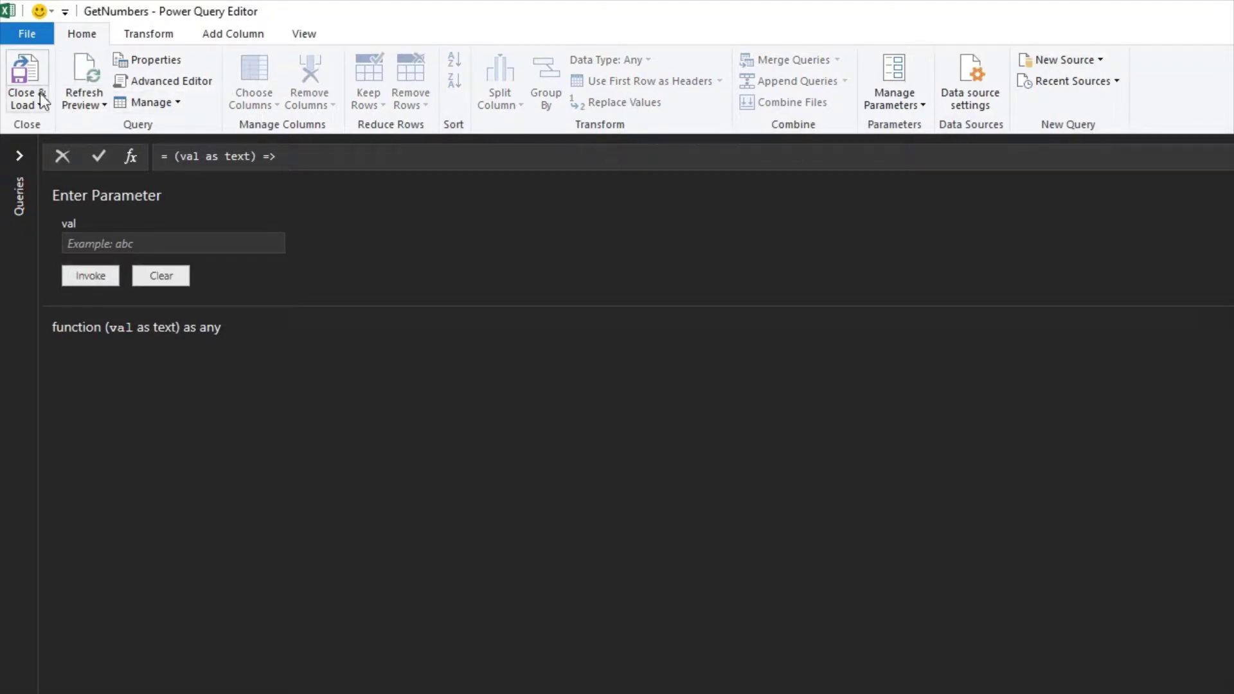
Close and load the GetNumbers function query, and select a cell in the workbook's Address table
{"action": "left_click", "coordinate": [26, 104]}
{"action": "left_click", "coordinate": [54, 125]}
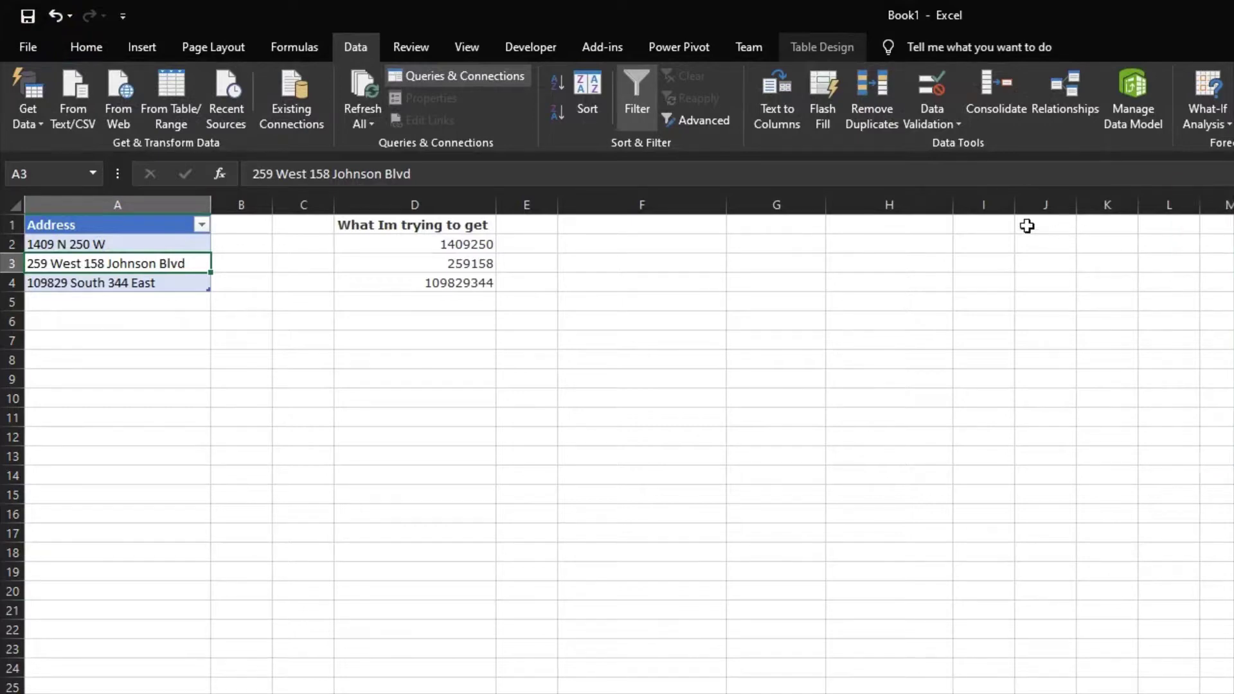
{"action": "left_click", "coordinate": [435, 378]}
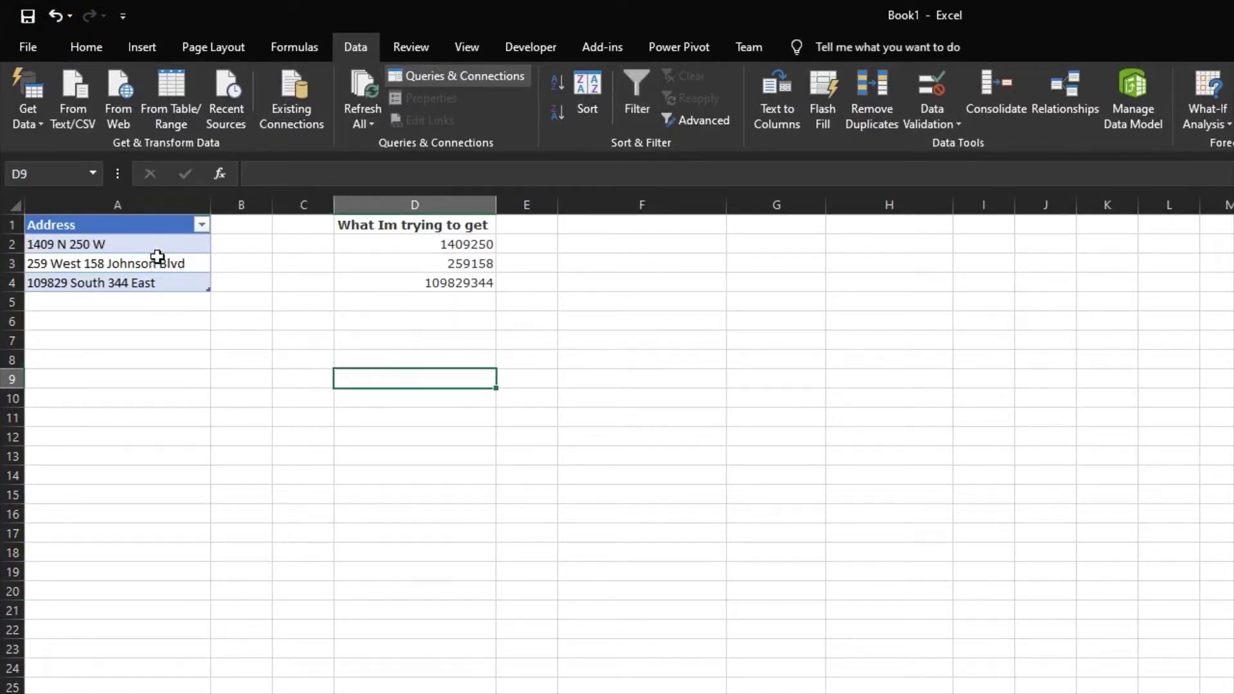
{"action": "left_click", "coordinate": [154, 266]}
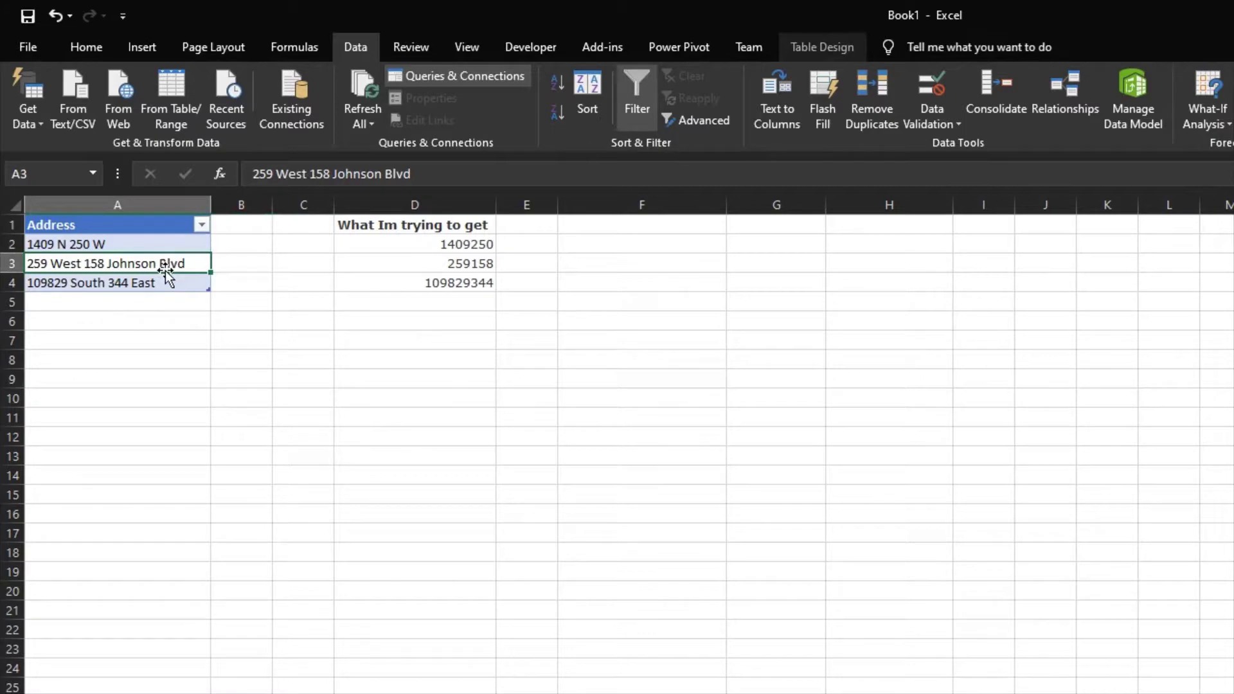
{"action": "key", "text": "alt"}
{"action": "key", "text": "p"}
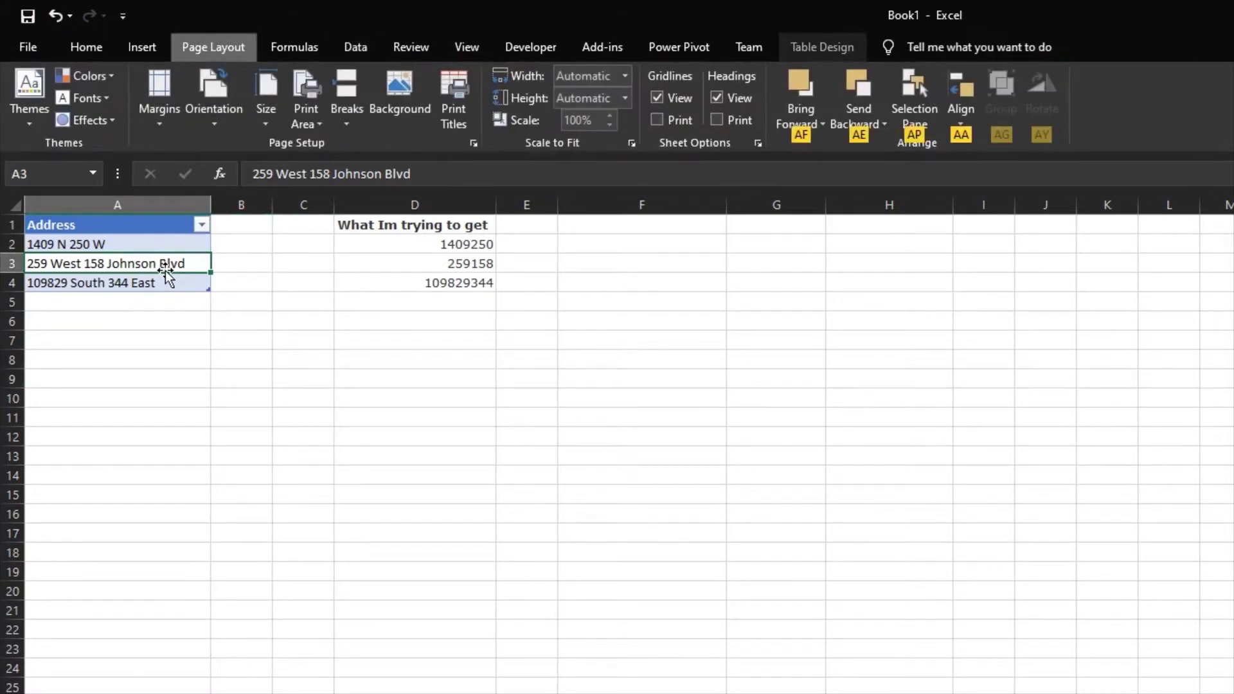
{"action": "key", "text": "Escape"}
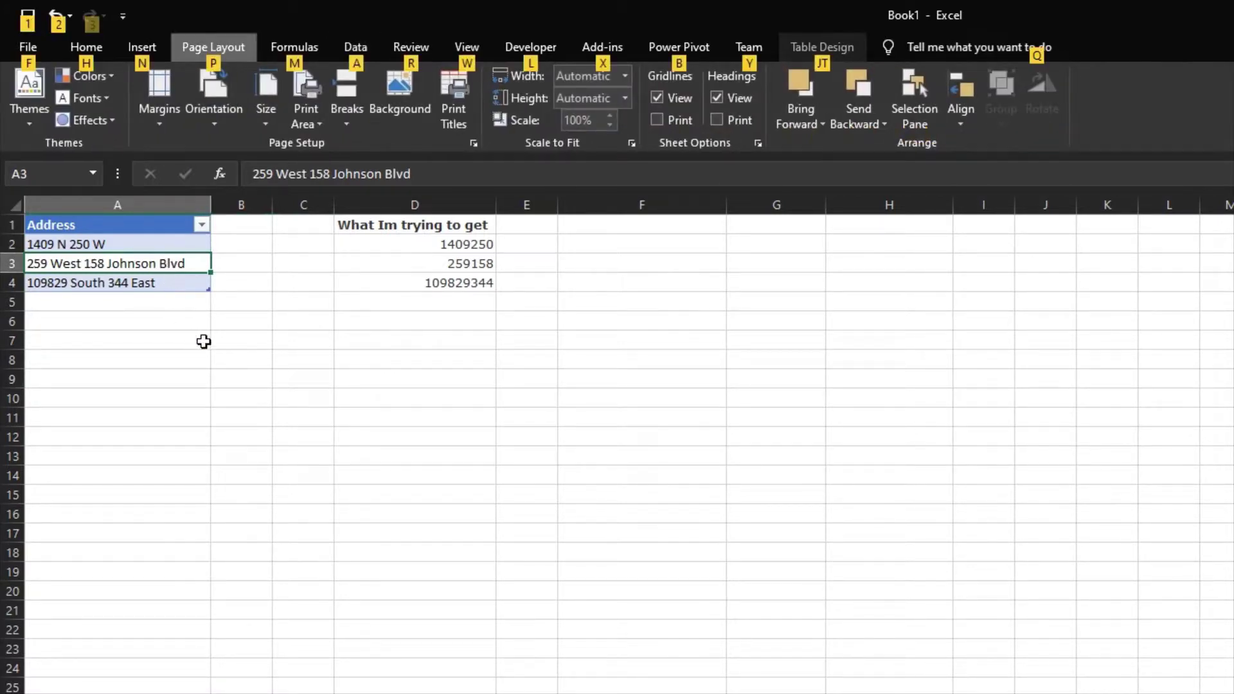
{"action": "key", "text": "Escape"}
Load the Address table into the Power Query Editor as a new query
{"action": "key", "text": "alt+a"}
{"action": "key", "text": "p"}
{"action": "key", "text": "t"}
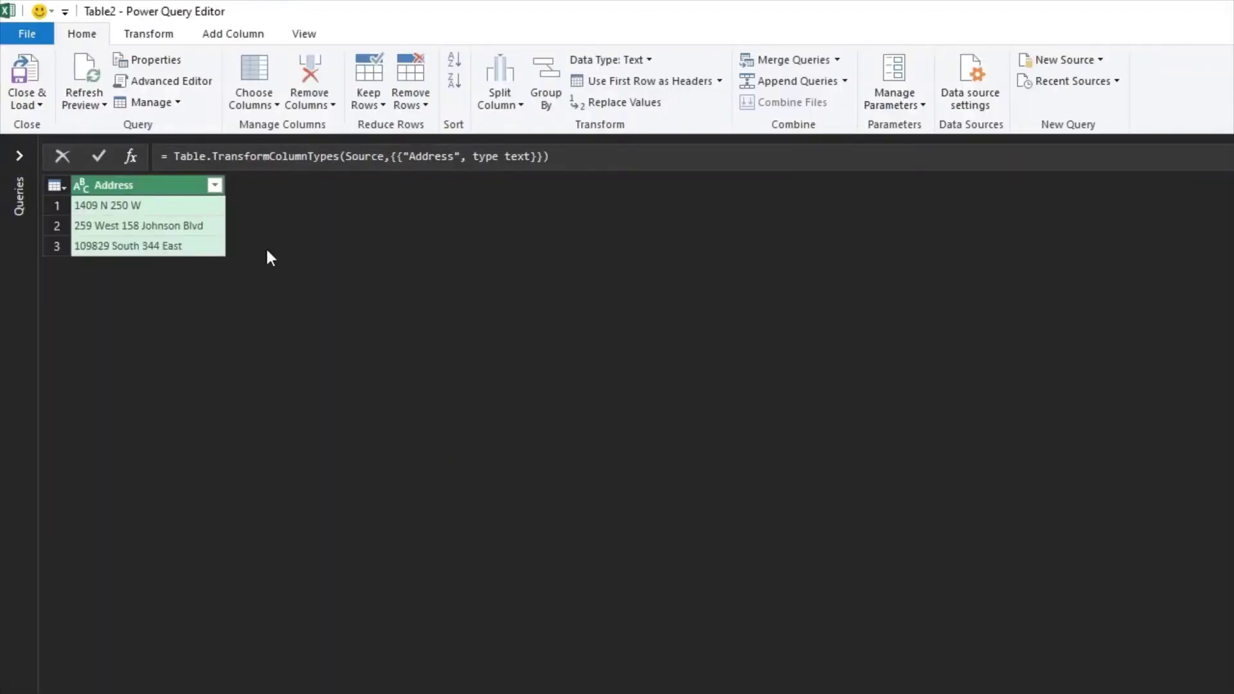
Invoke the custom function GetNumbers for each row in a new GetNumbers column, passing the Address column as val
{"action": "left_click", "coordinate": [230, 34]}
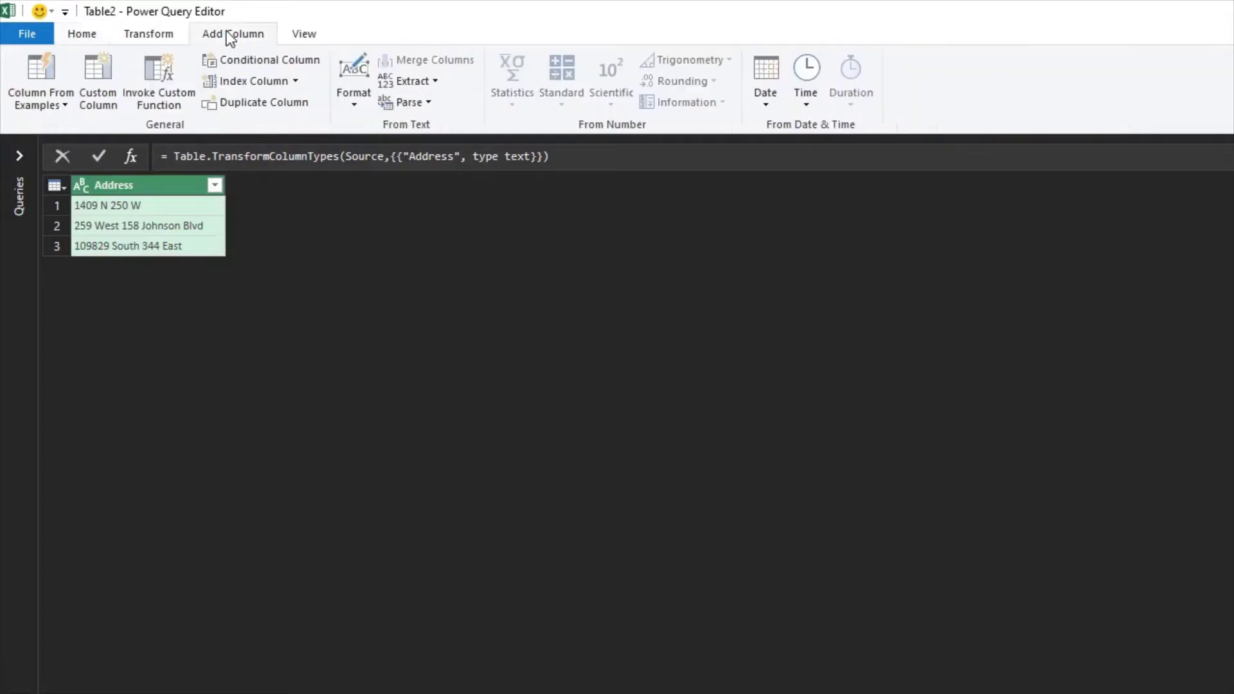
{"action": "left_click", "coordinate": [175, 72]}
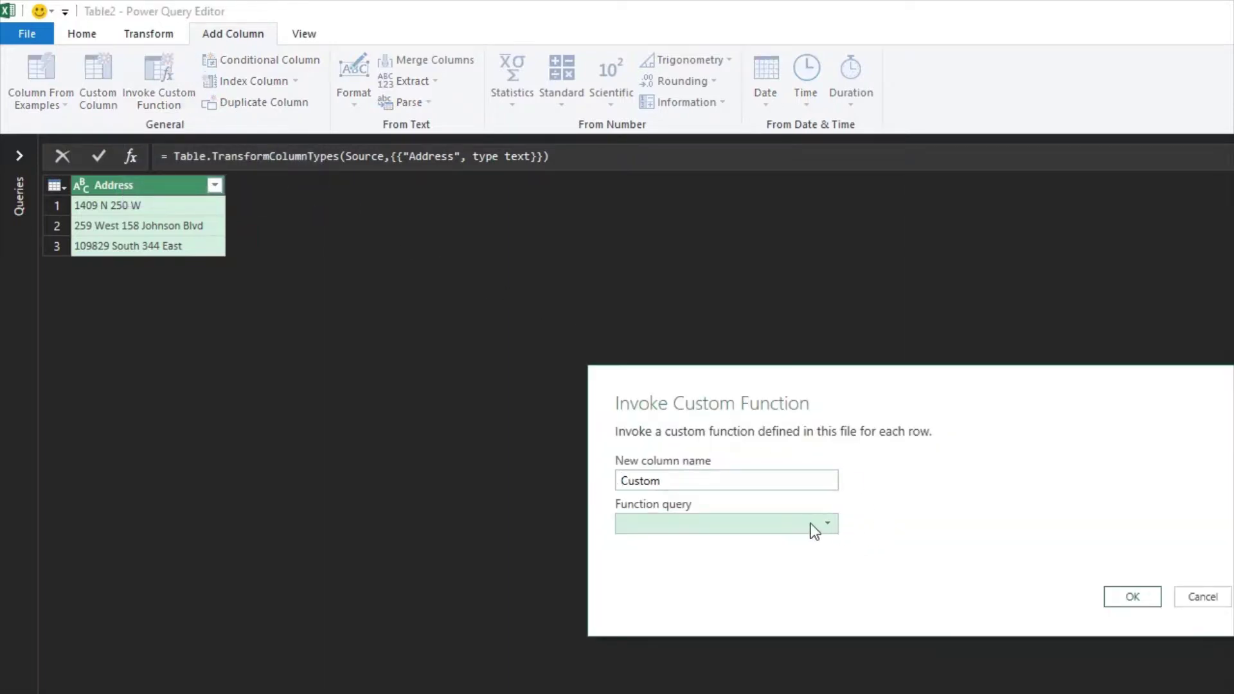
{"action": "left_click", "coordinate": [813, 531]}
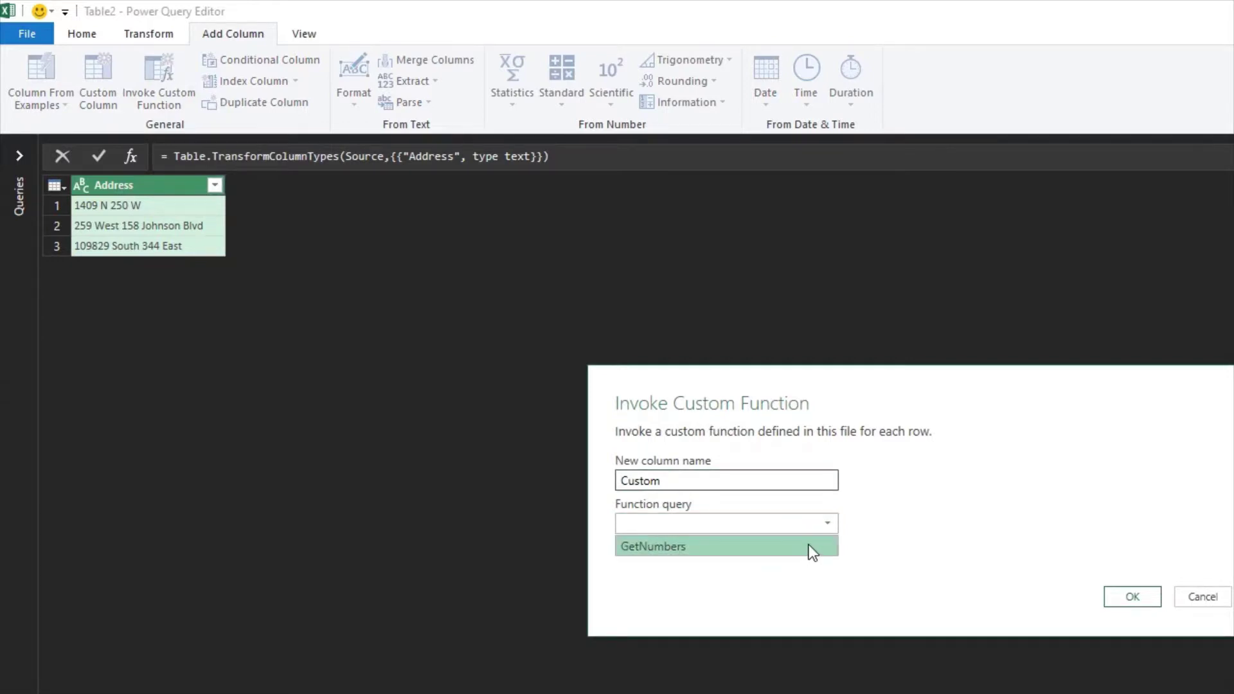
{"action": "left_click", "coordinate": [809, 546]}
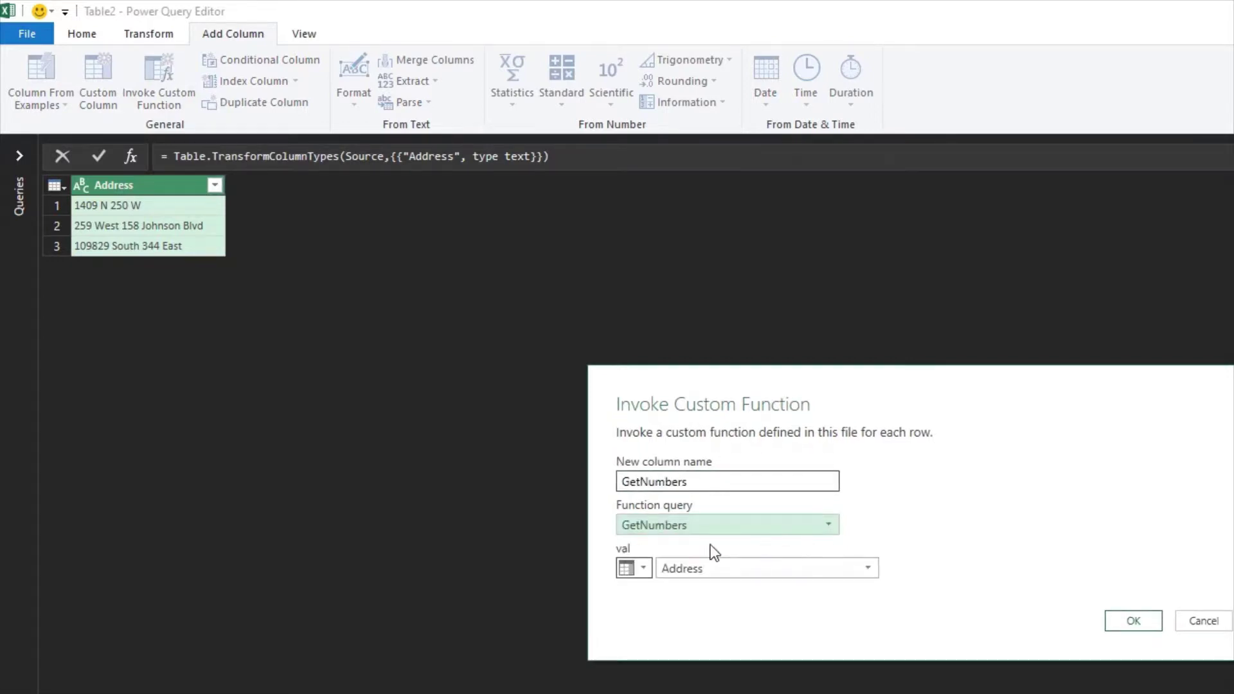
{"action": "left_click", "coordinate": [642, 568]}
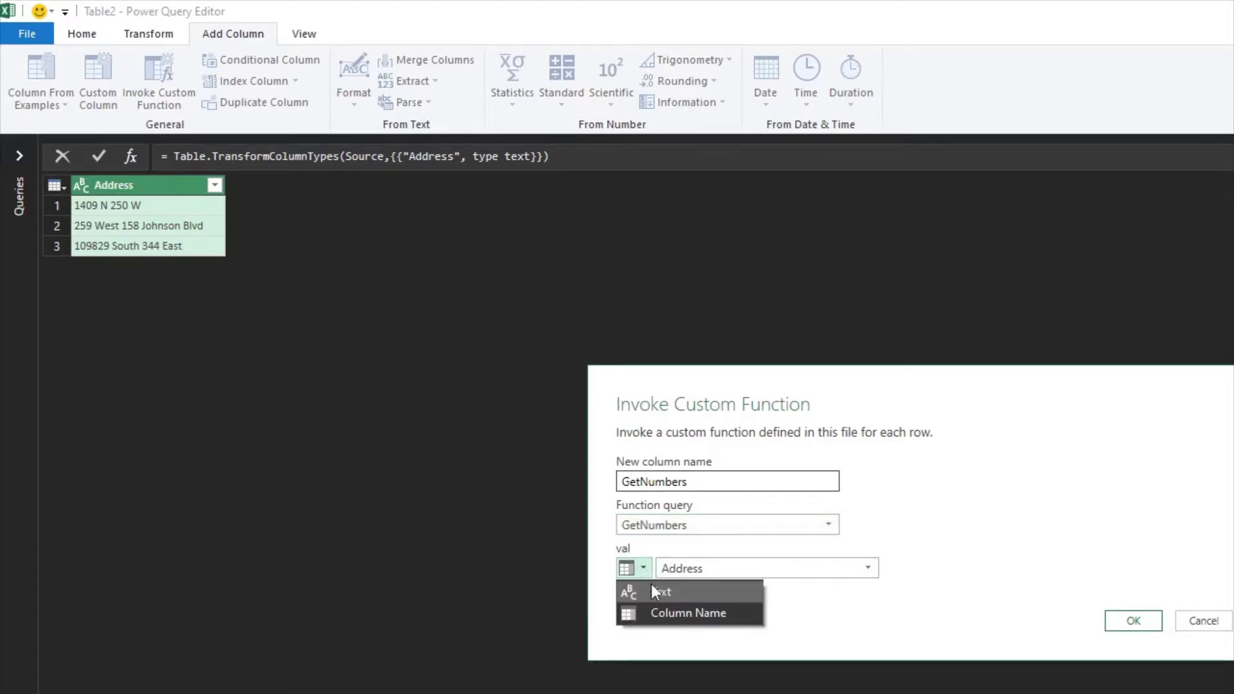
{"action": "left_click", "coordinate": [688, 615]}
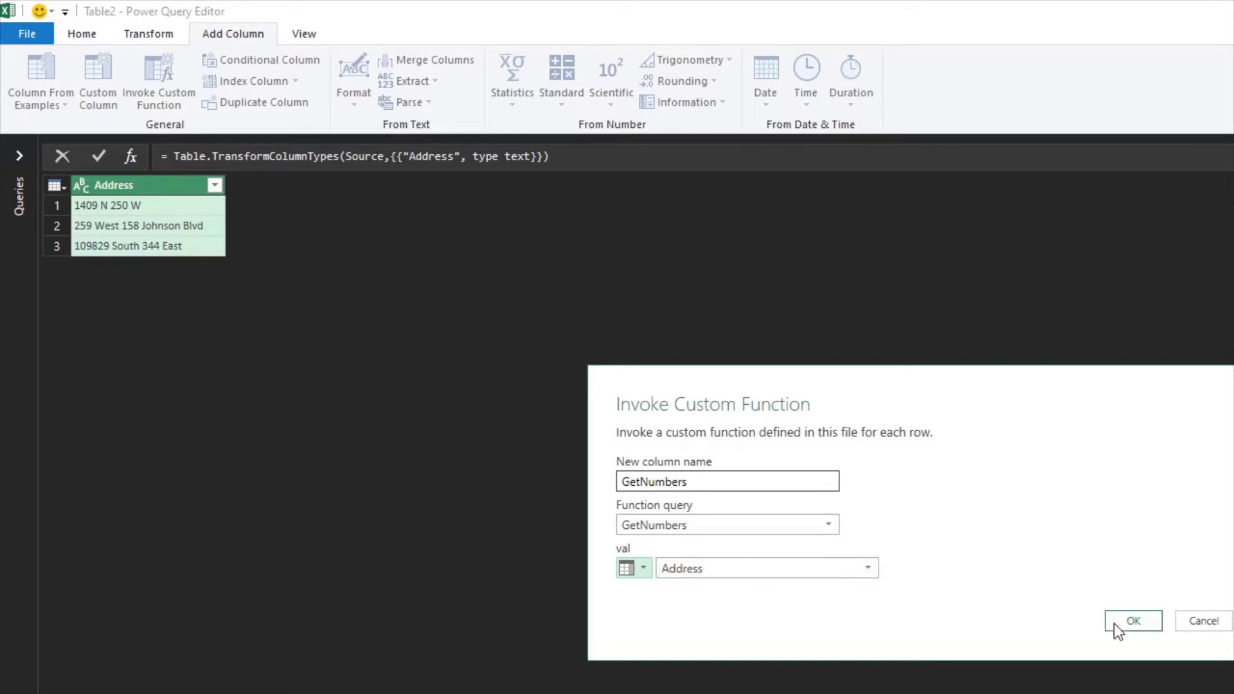
{"action": "left_click", "coordinate": [1134, 621]}
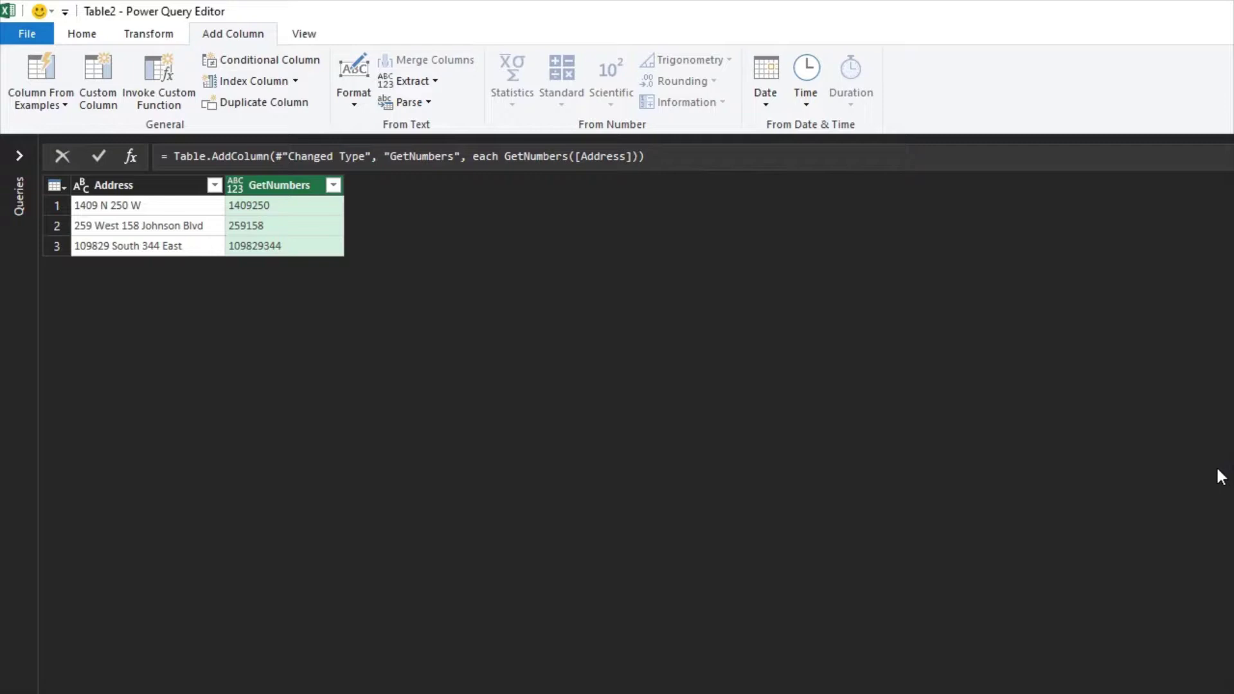
Show the list of queries and make a copy of the GetNumbers function by copying and pasting it there
{"action": "left_click", "coordinate": [19, 153]}
{"action": "left_click", "coordinate": [99, 172]}
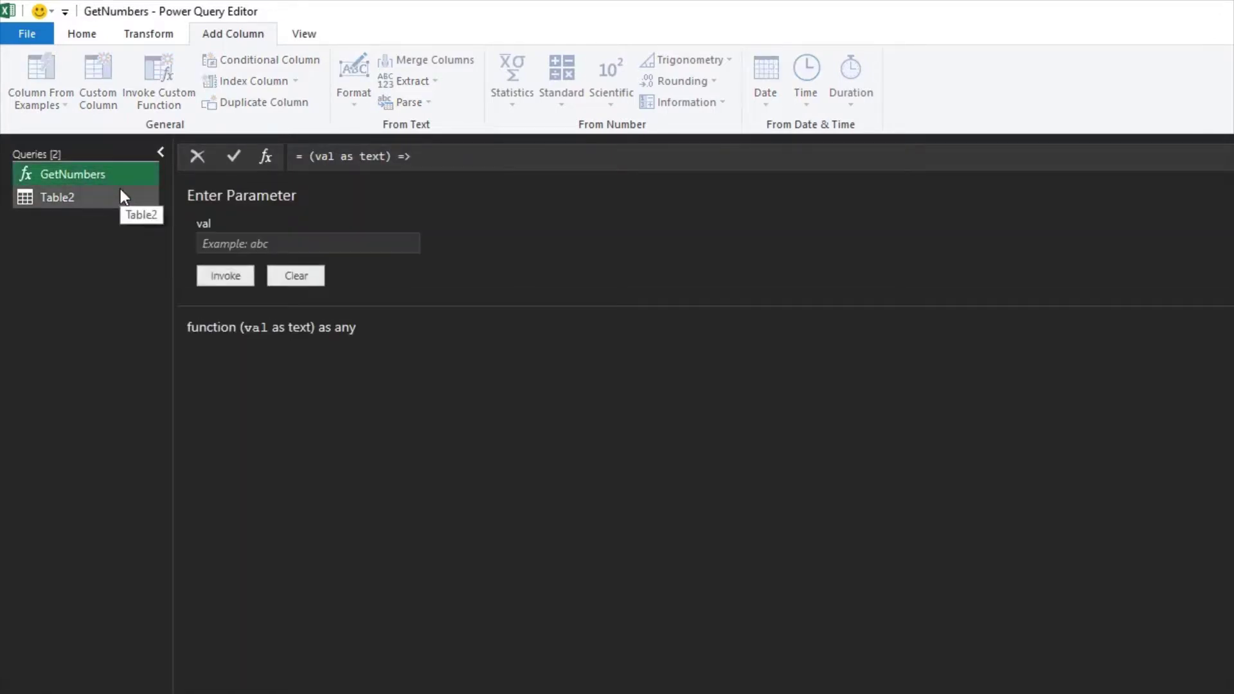
{"action": "right_click", "coordinate": [120, 170]}
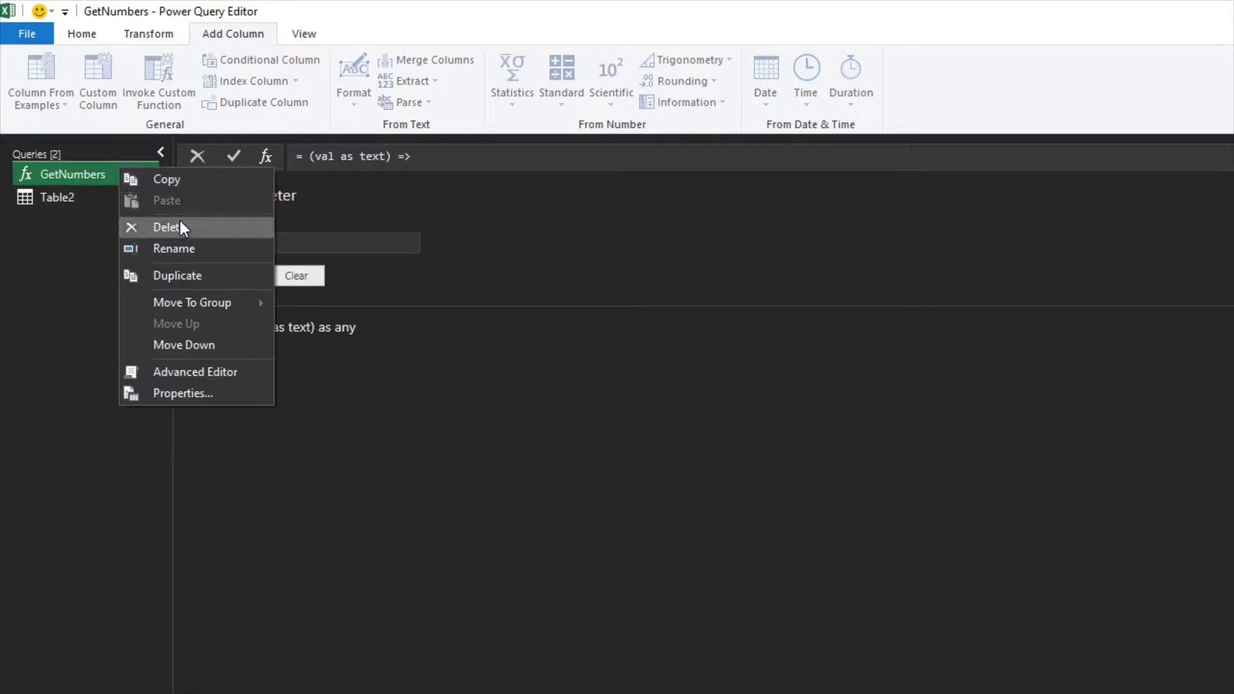
{"action": "left_click", "coordinate": [176, 184]}
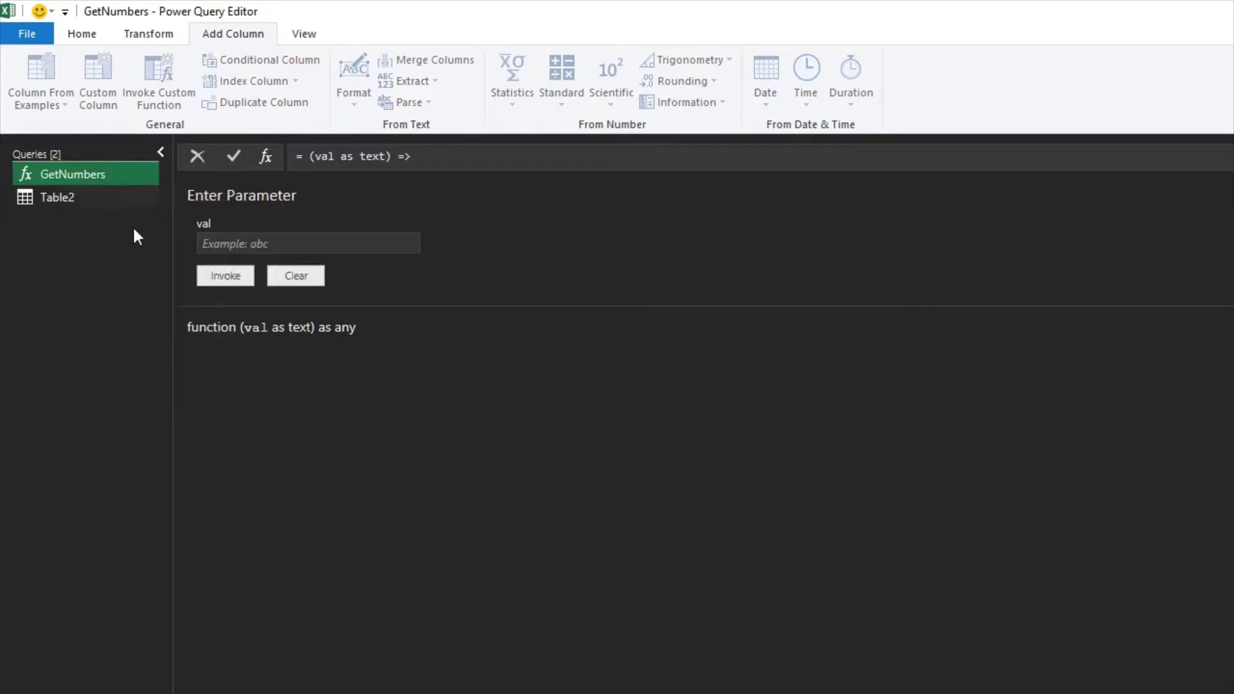
{"action": "right_click", "coordinate": [109, 259]}
{"action": "left_click", "coordinate": [171, 271]}
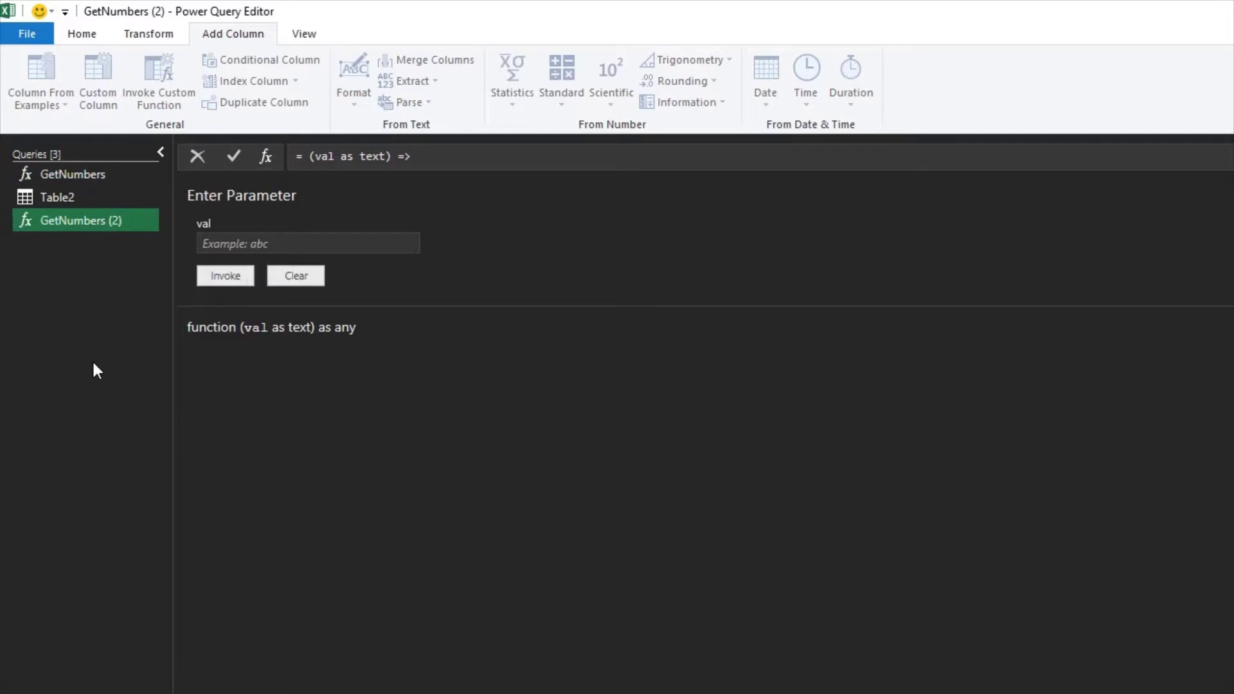
Rename the copied function query to GetLetters
{"action": "key", "text": "F2"}
{"action": "type", "text": "Ge"}
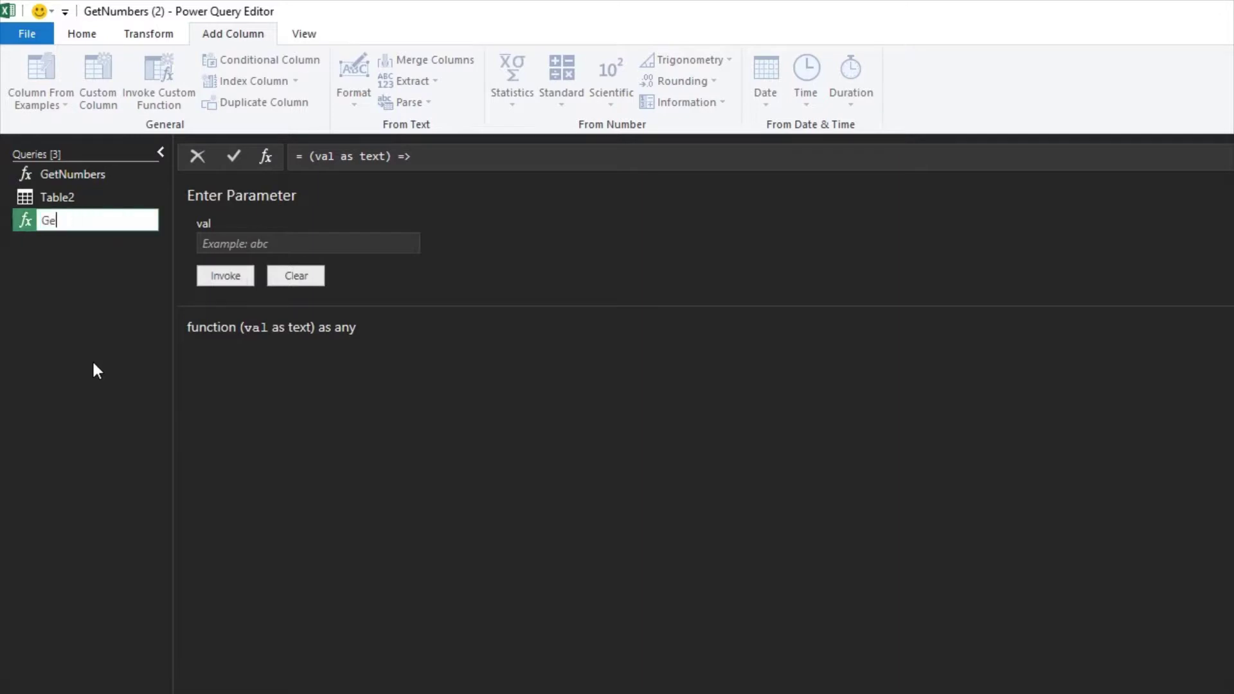
{"action": "type", "text": "tLetters"}
{"action": "key", "text": "Return"}
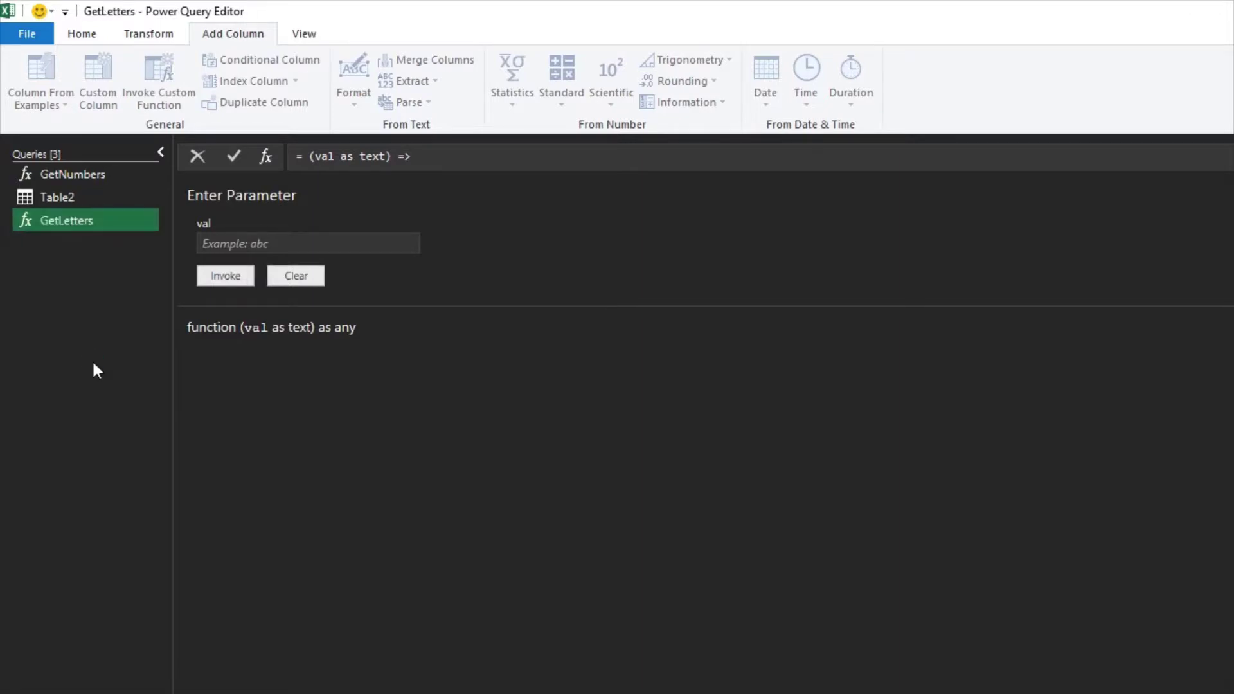
{"action": "left_click", "coordinate": [82, 36]}
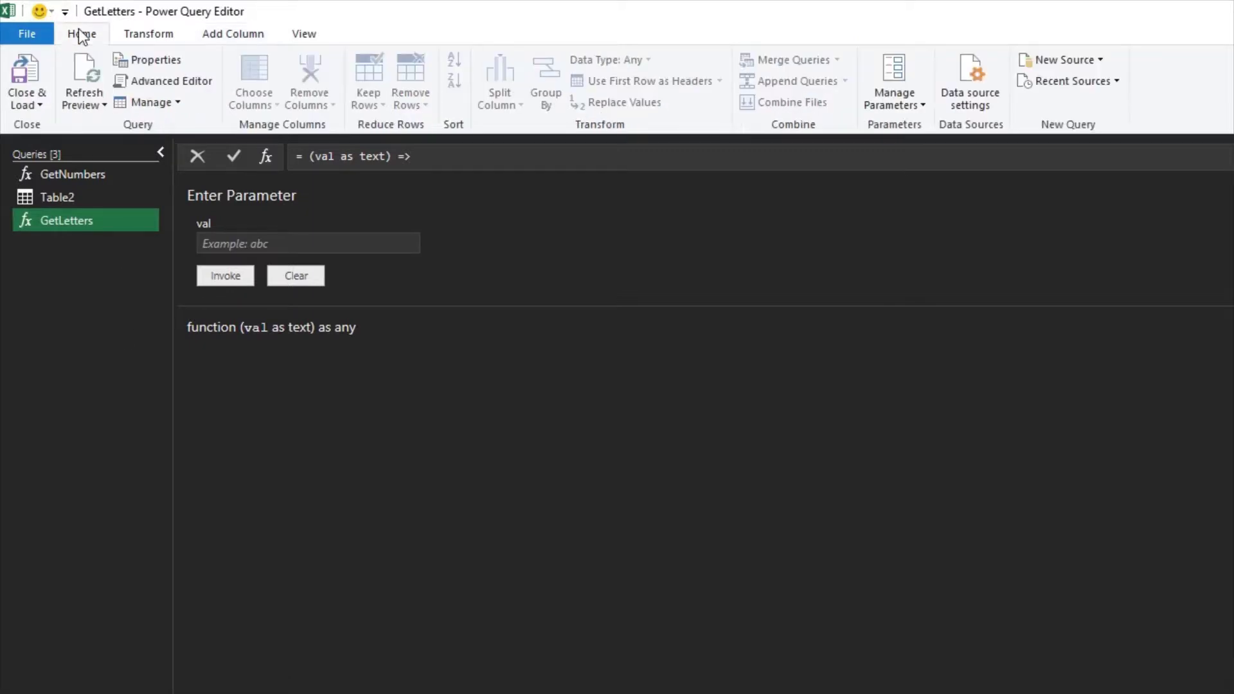
Edit the GetLetters function's code so the type number test returns null for digits and keeps all other characters
{"action": "left_click", "coordinate": [157, 83]}
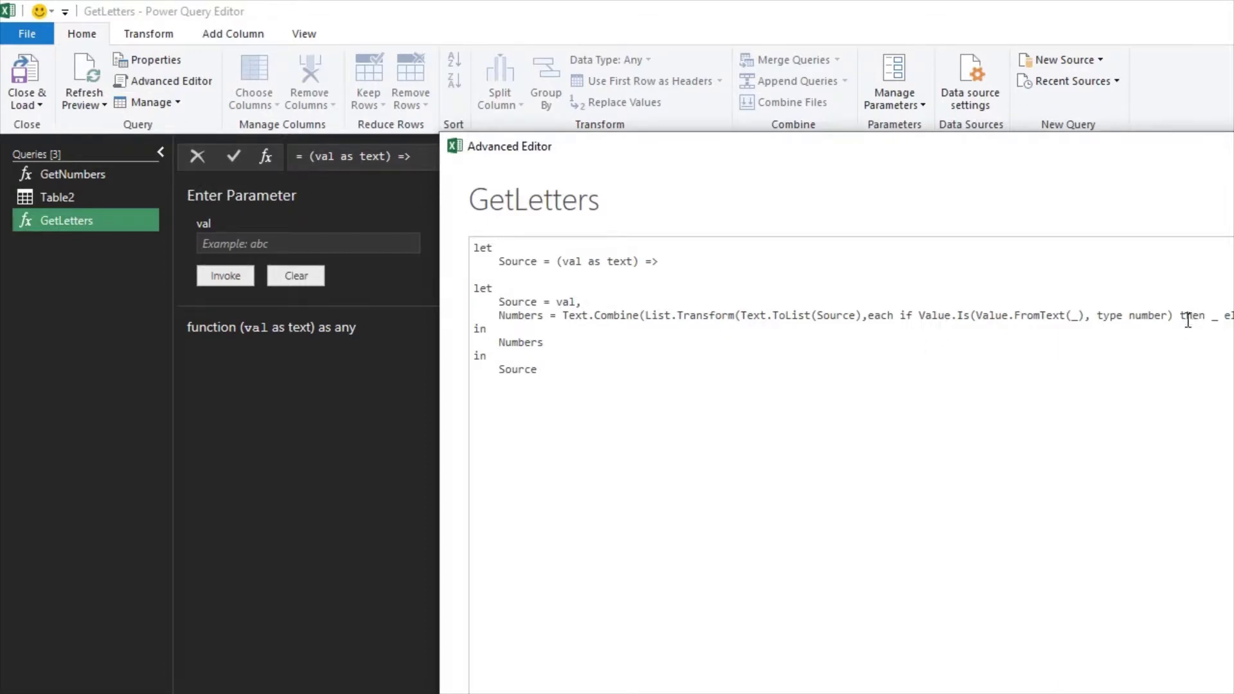
{"action": "left_click_drag", "start_coordinate": [1097, 315], "coordinate": [1153, 317]}
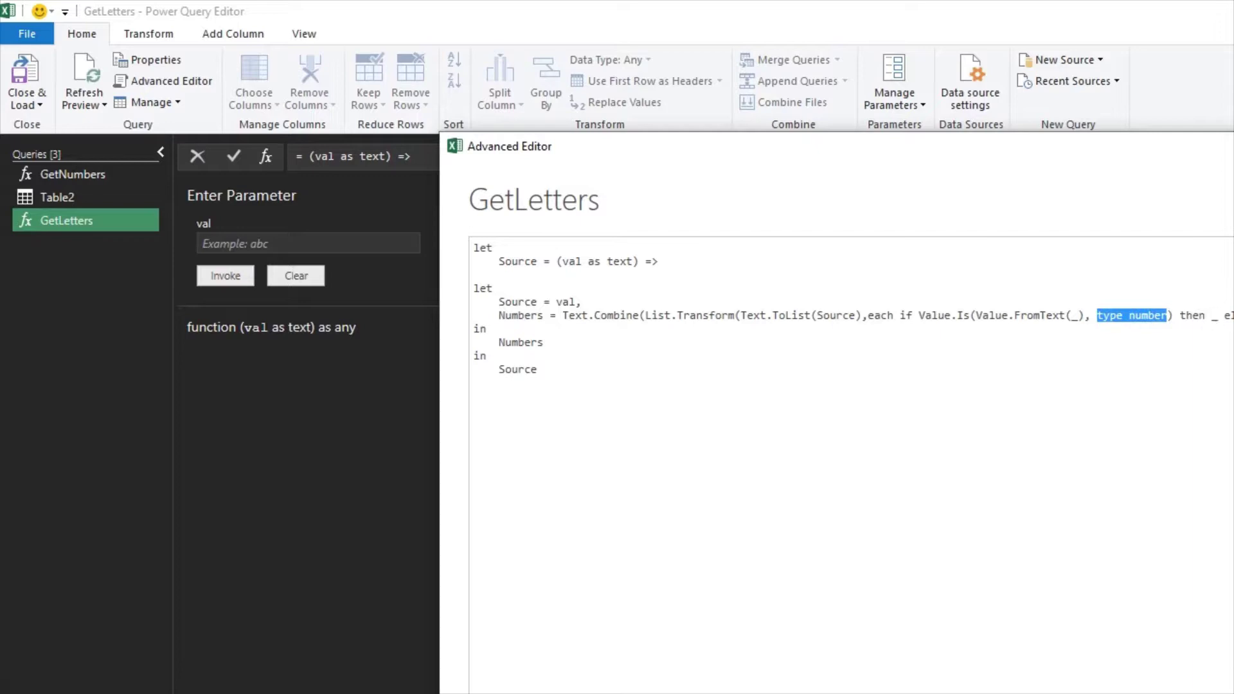
{"action": "left_click", "coordinate": [1216, 315]}
{"action": "type", "text": "null"}
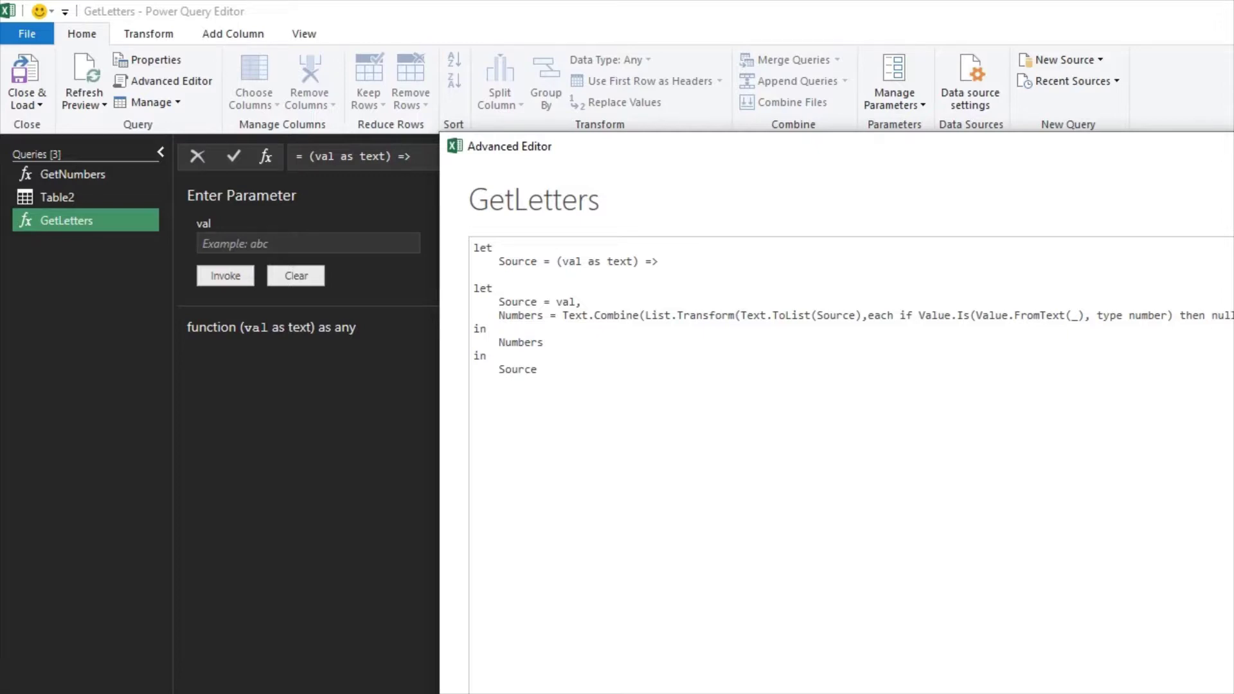
{"action": "key", "text": "Escape"}
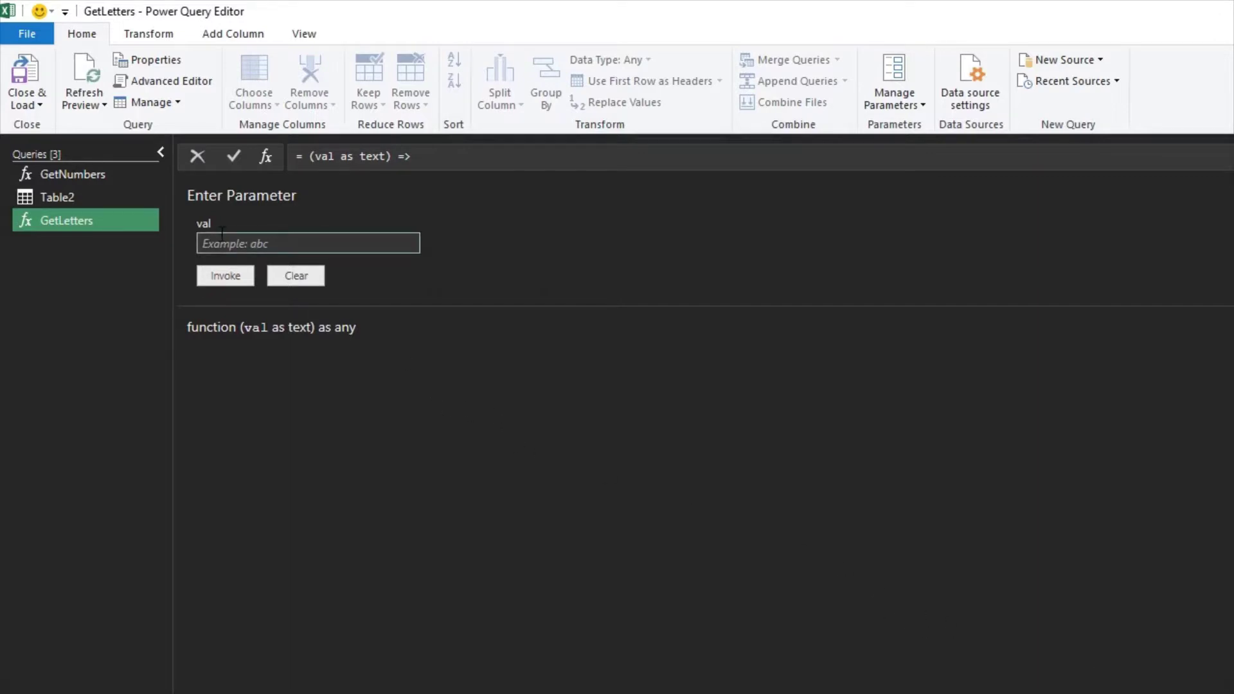
Invoke the custom function GetLetters on each row of Table2 in a new GetLetters column, passing the Address column as val
{"action": "left_click", "coordinate": [93, 196]}
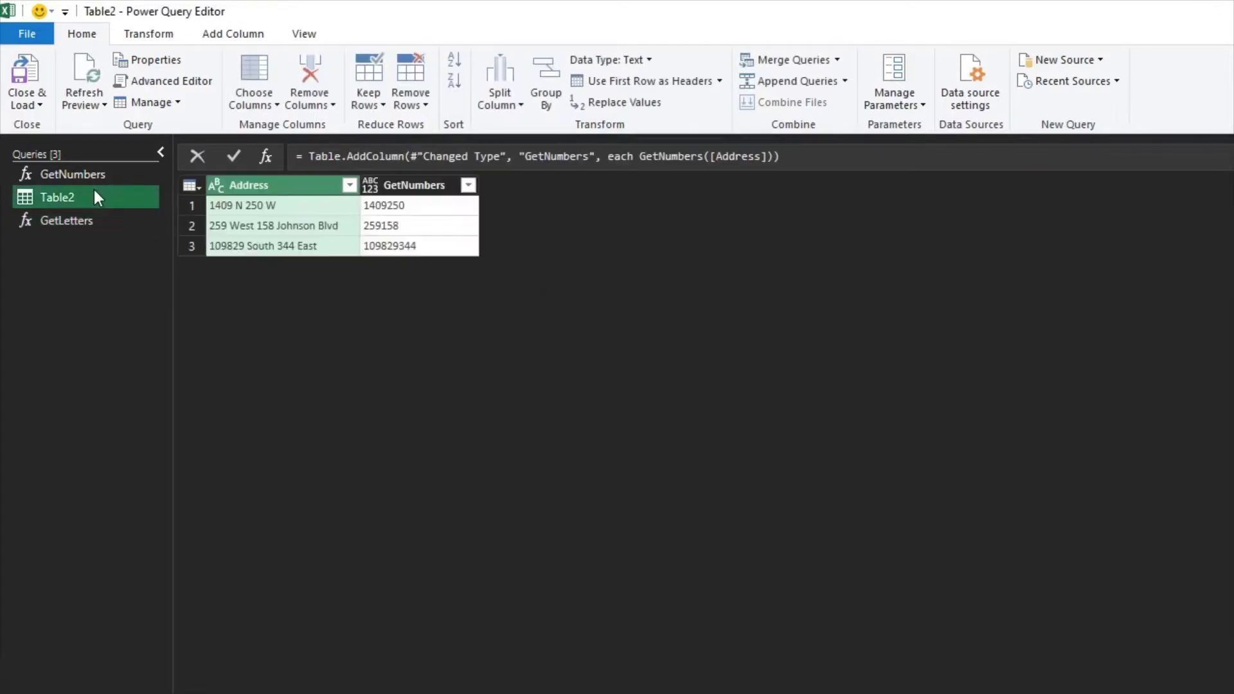
{"action": "left_click", "coordinate": [233, 33]}
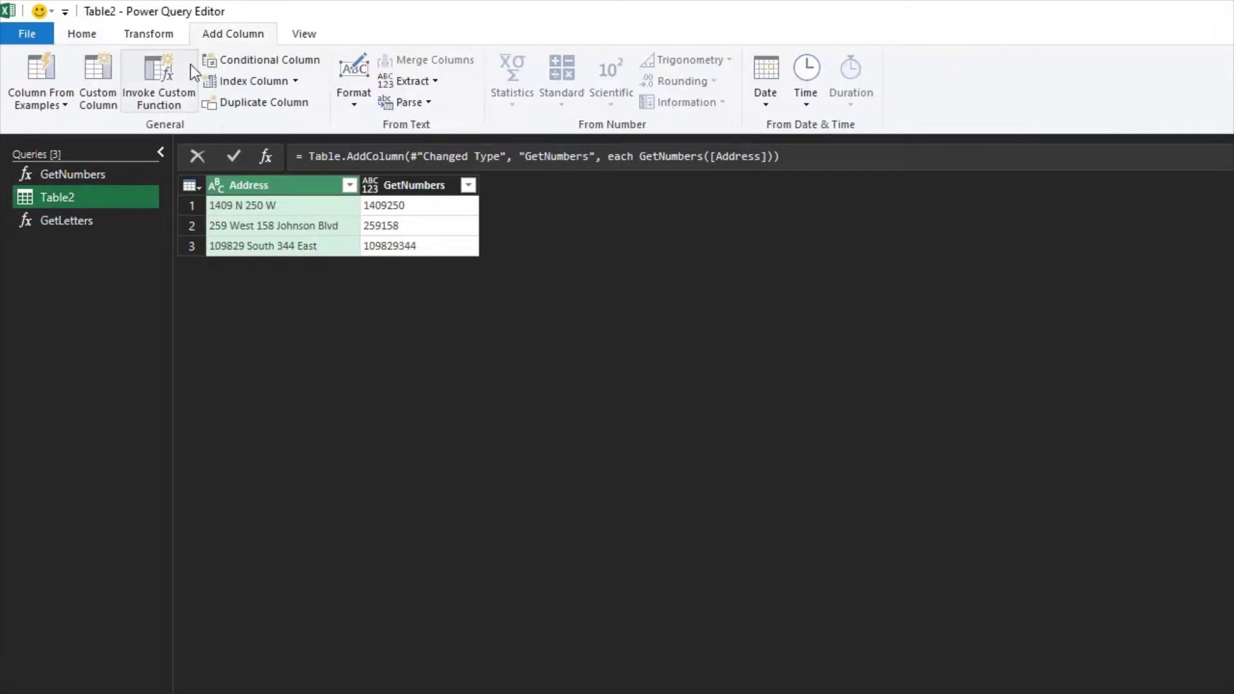
{"action": "left_click", "coordinate": [157, 75]}
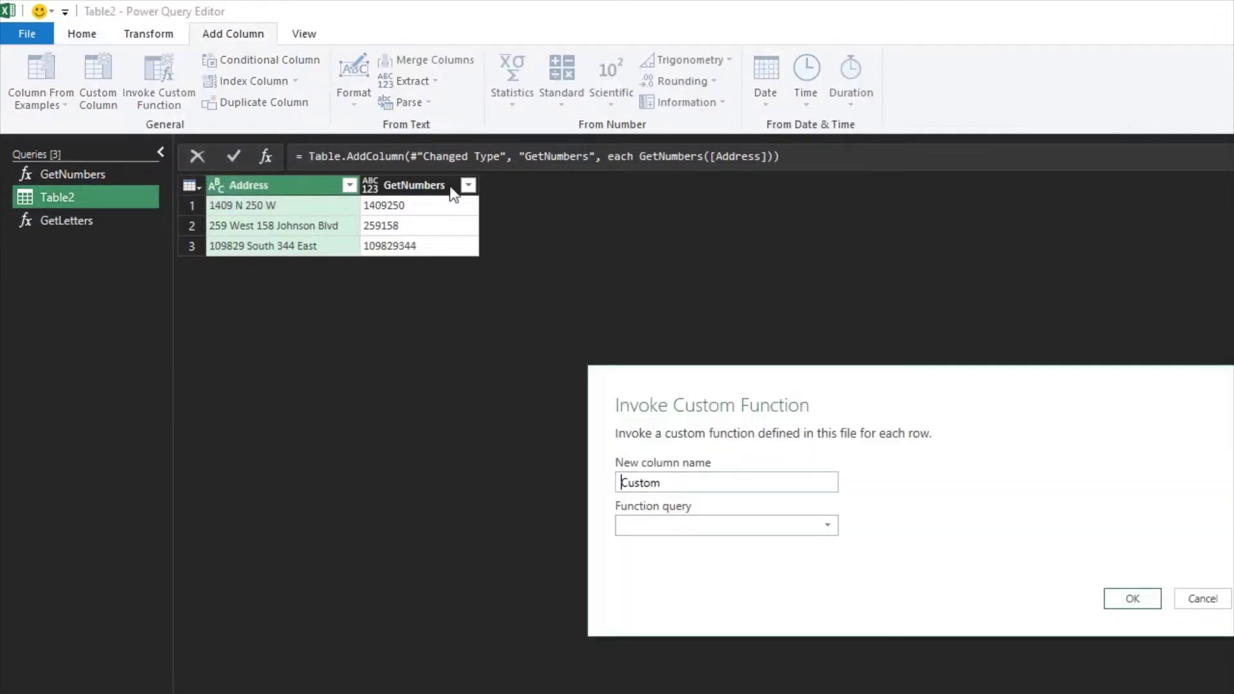
{"action": "left_click", "coordinate": [804, 525]}
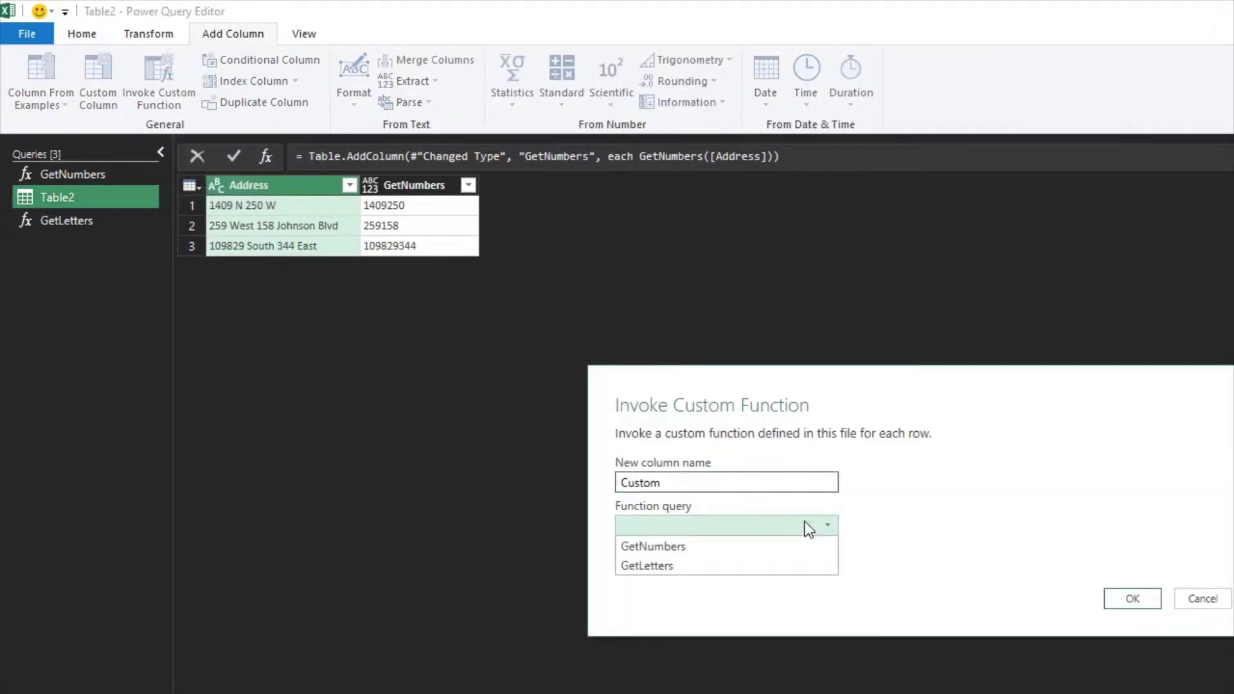
{"action": "left_click", "coordinate": [762, 564]}
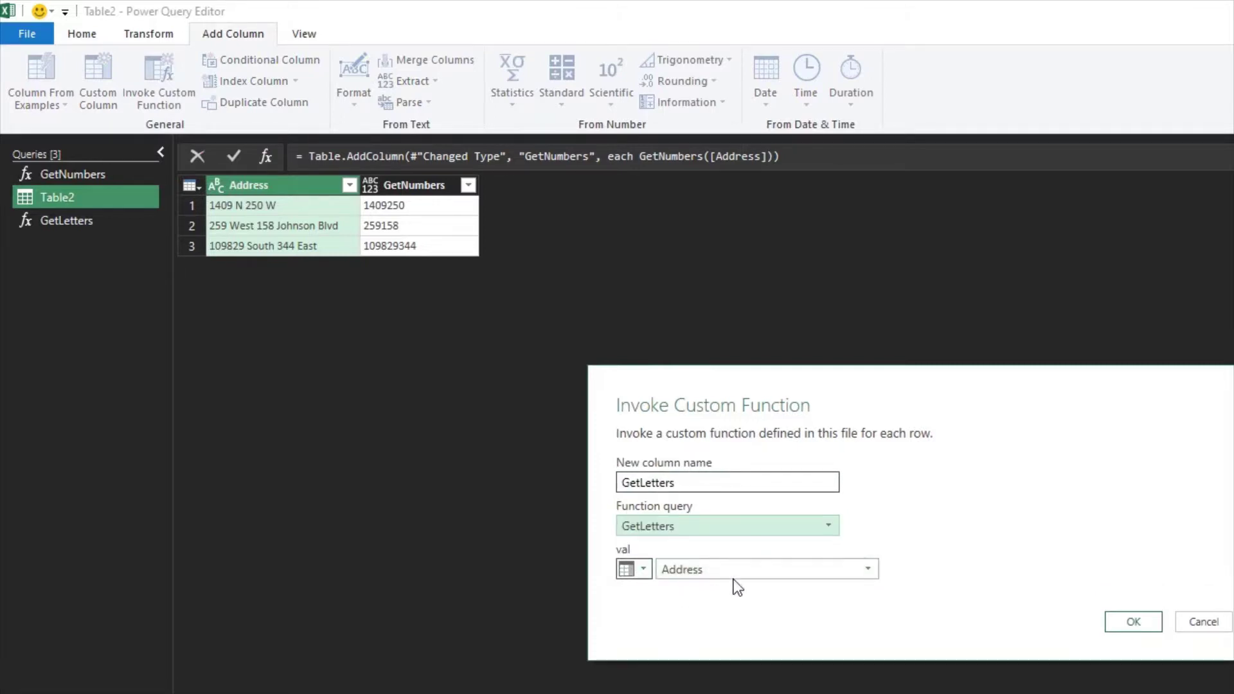
{"action": "left_click", "coordinate": [1130, 623]}
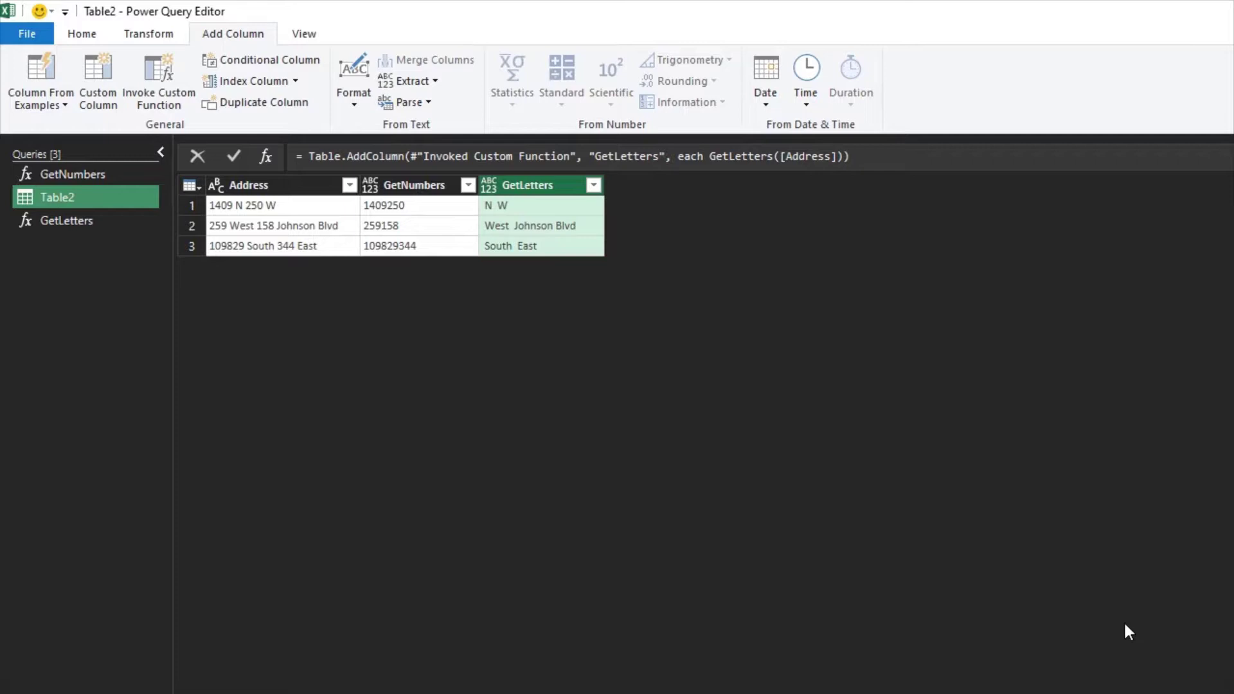
Close the query editor and load the results as a table into the existing worksheet at cell F1 of Sheet1
{"action": "left_click", "coordinate": [94, 34]}
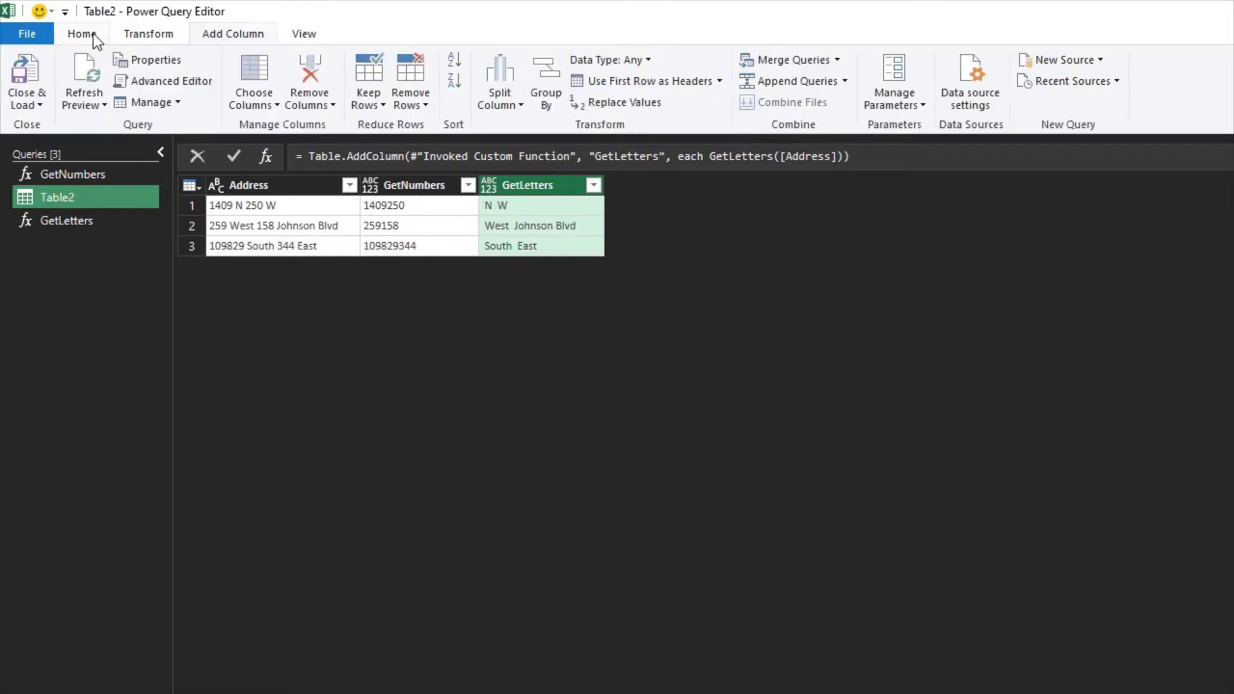
{"action": "left_click", "coordinate": [25, 103]}
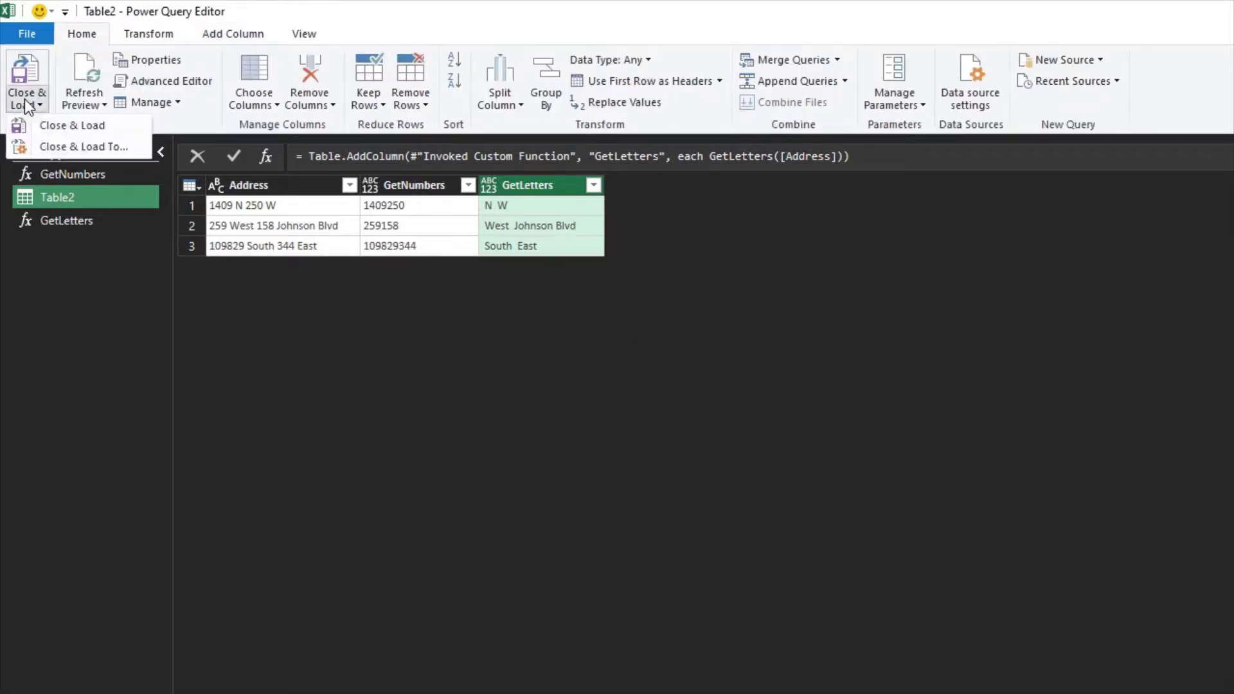
{"action": "left_click", "coordinate": [105, 144]}
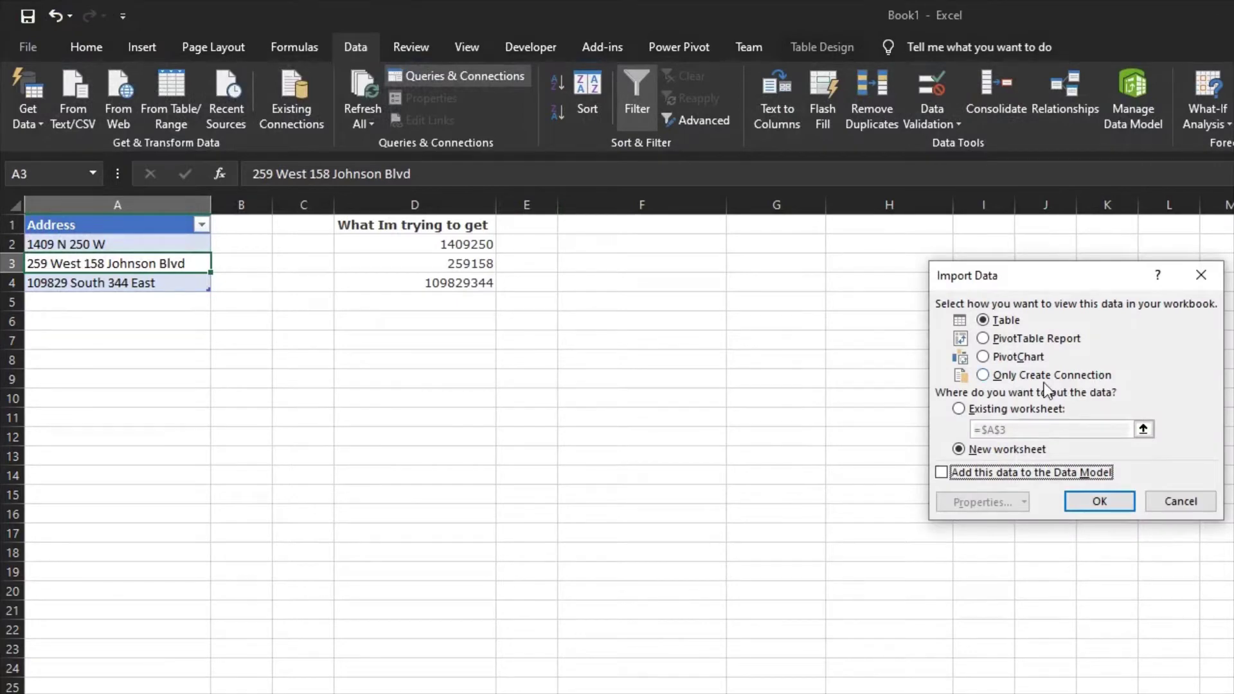
{"action": "left_click", "coordinate": [986, 411]}
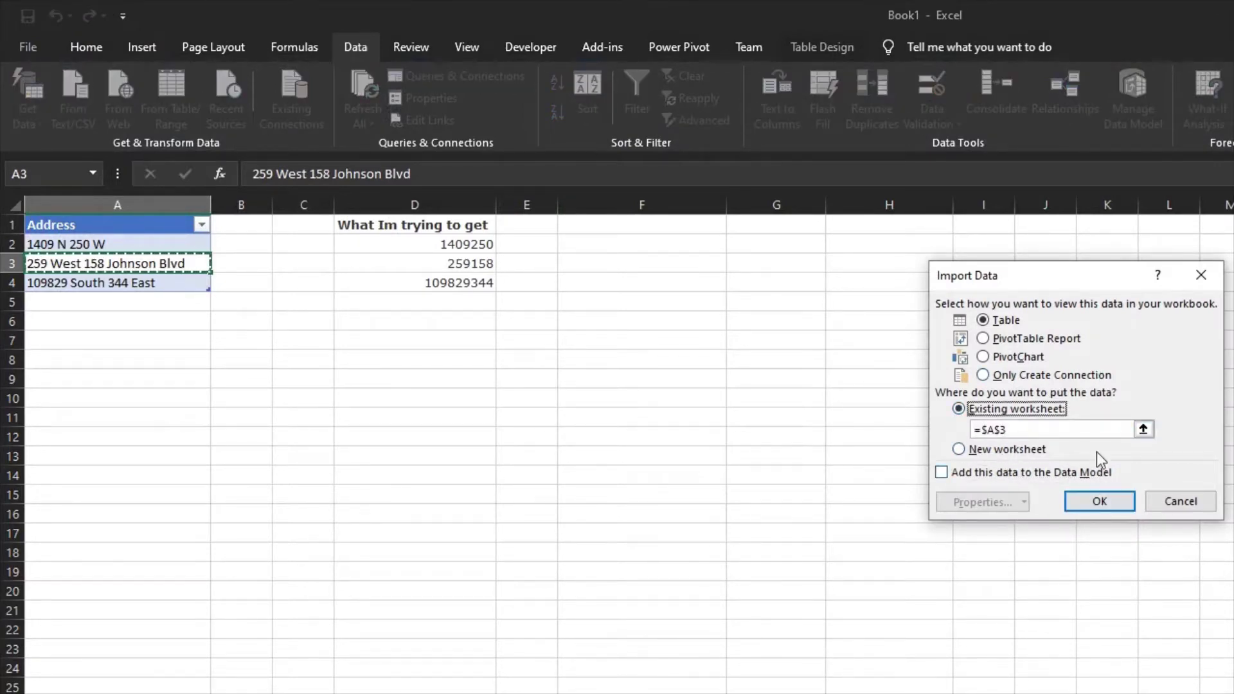
{"action": "left_click", "coordinate": [1143, 429]}
{"action": "left_click", "coordinate": [672, 222]}
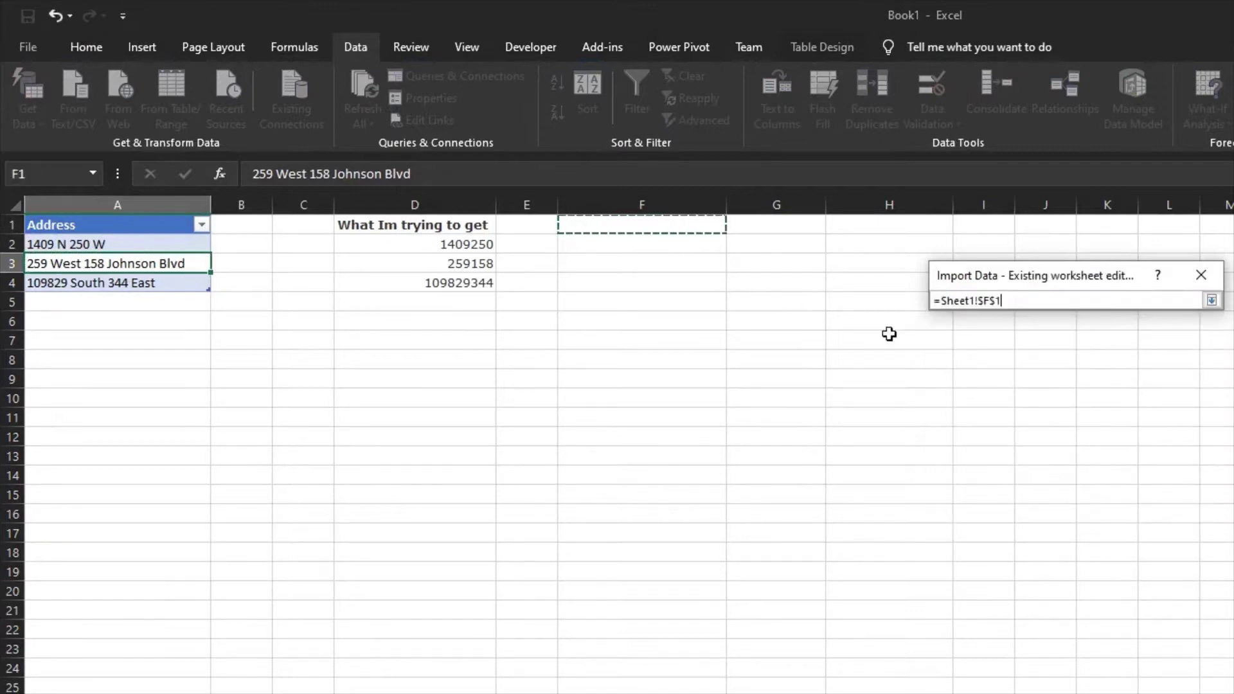
{"action": "left_click", "coordinate": [1212, 302]}
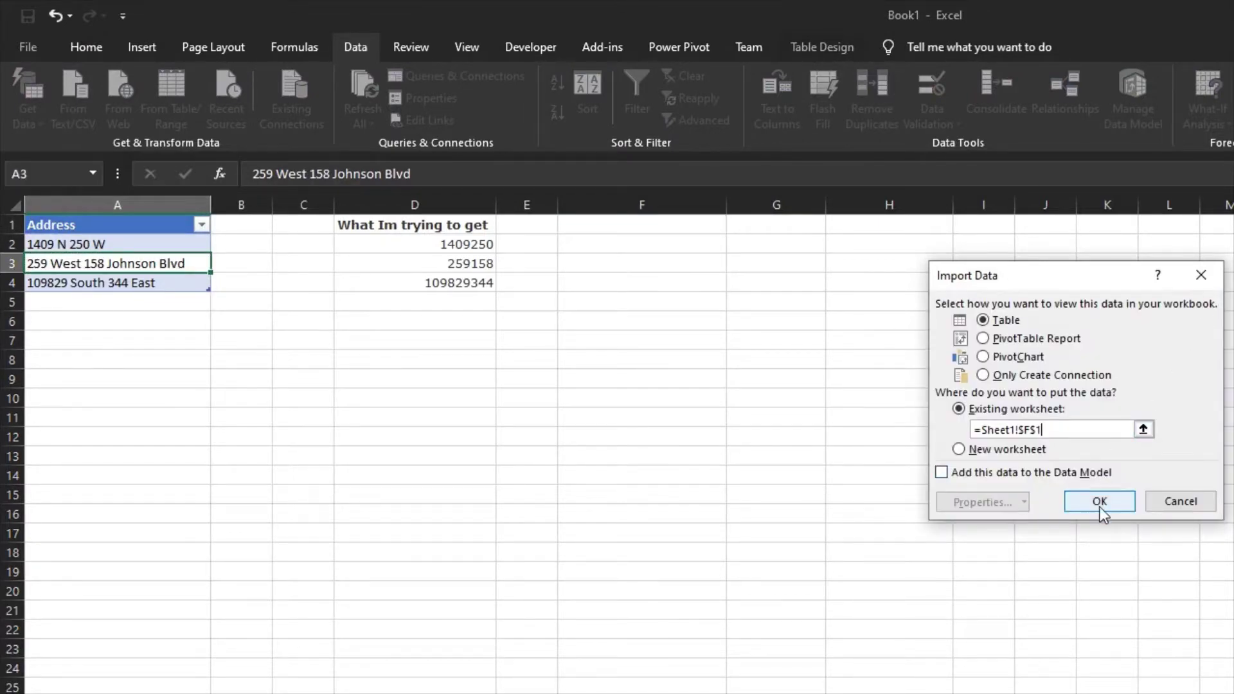
{"action": "left_click", "coordinate": [1100, 504]}
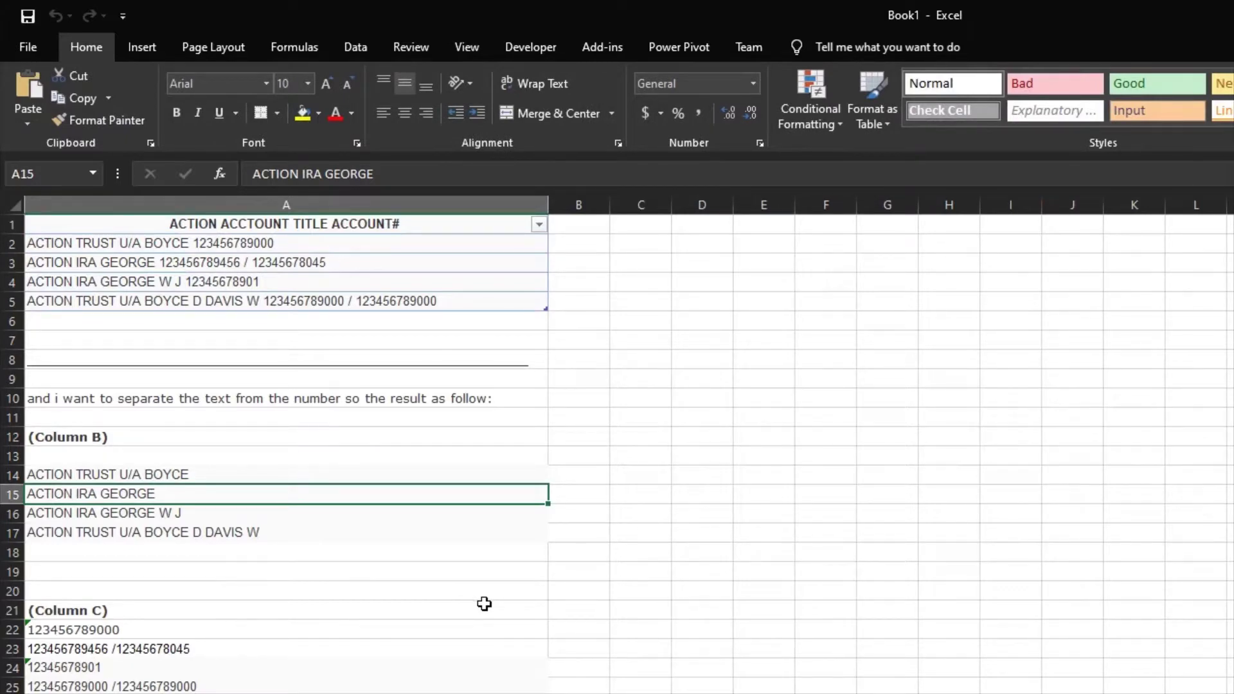
Compare the account title table on the second example sheet with the desired text and number results listed for Column B and Column C
{"action": "left_click_drag", "start_coordinate": [162, 229], "coordinate": [177, 302]}
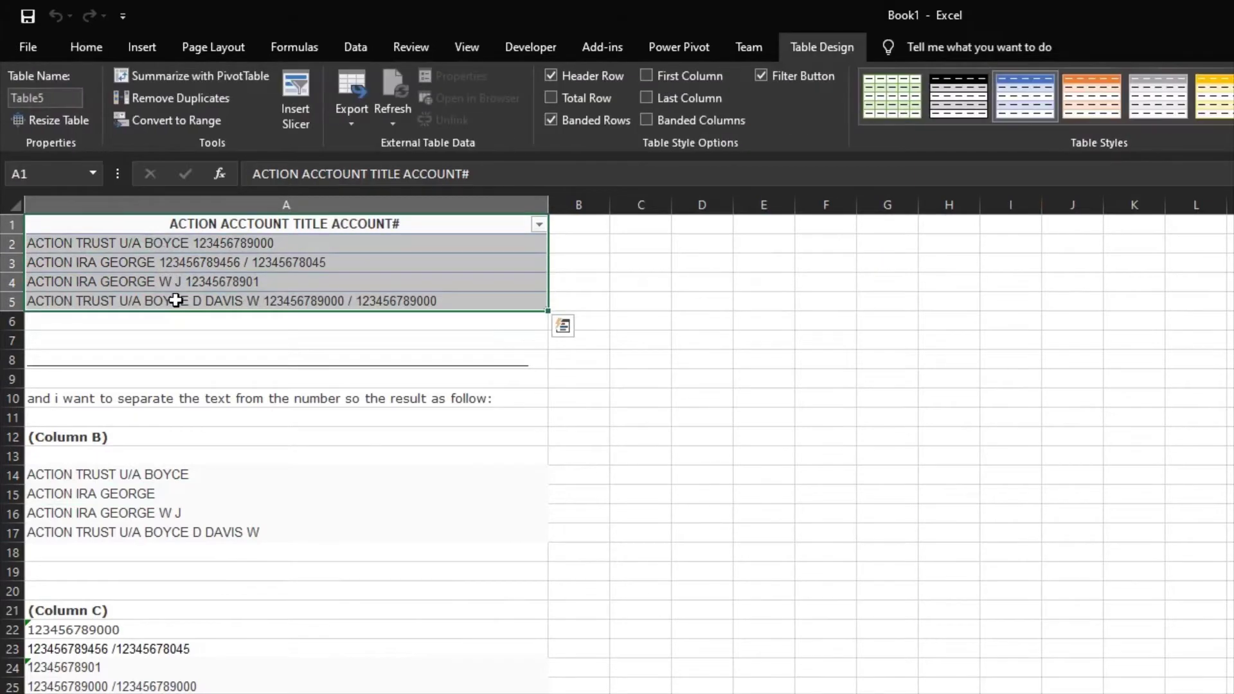
{"action": "left_click", "coordinate": [174, 295]}
{"action": "left_click_drag", "start_coordinate": [146, 474], "coordinate": [157, 527]}
{"action": "scroll", "coordinate": [180, 489], "scroll_direction": "down", "scroll_amount": 2}
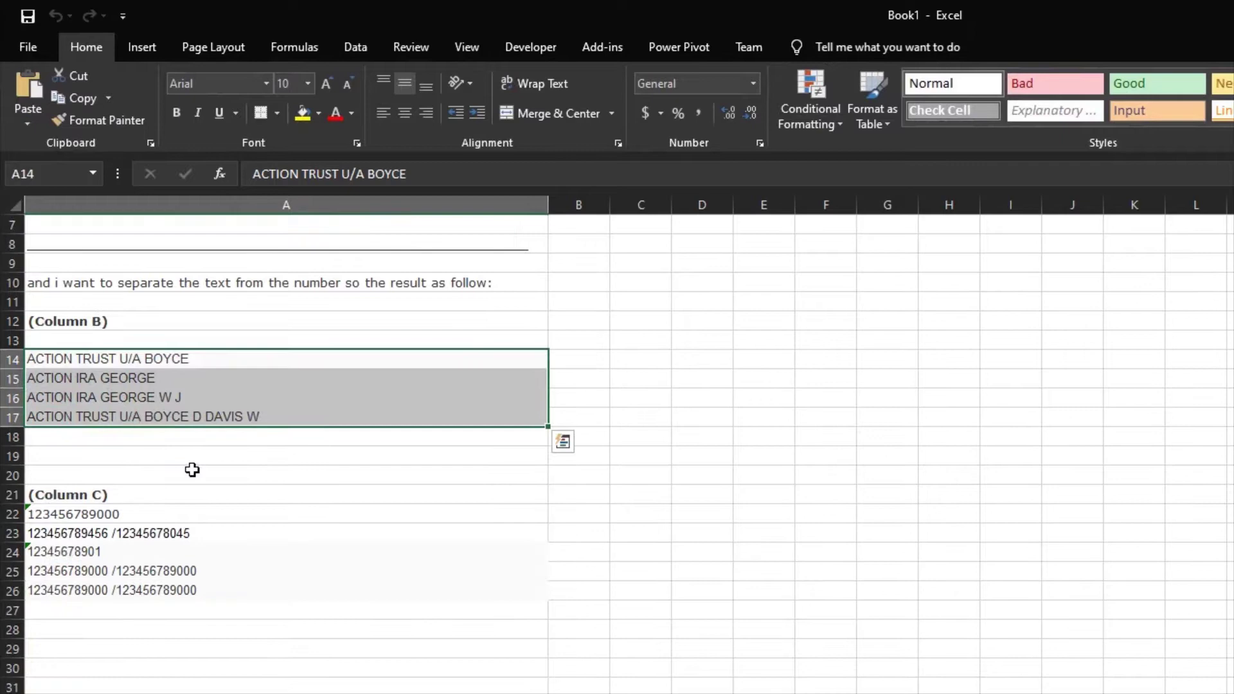
{"action": "left_click_drag", "start_coordinate": [183, 514], "coordinate": [186, 600]}
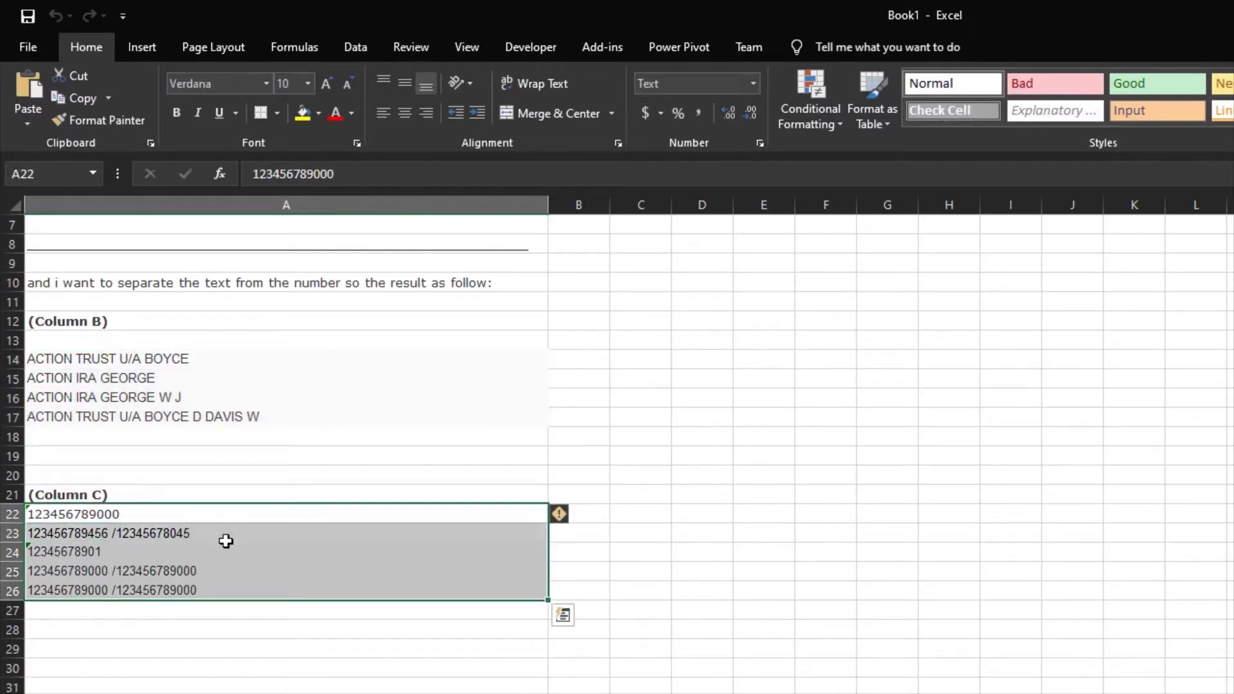
{"action": "scroll", "coordinate": [251, 524], "scroll_direction": "up", "scroll_amount": 2}
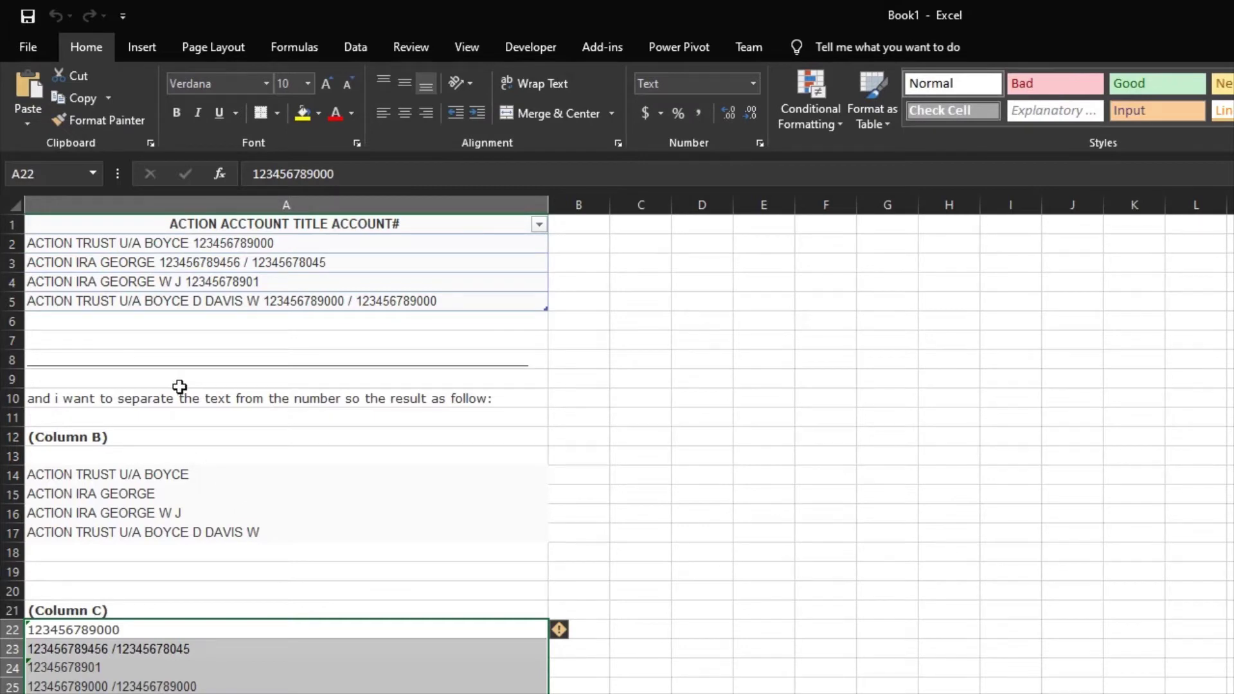
{"action": "left_click_drag", "start_coordinate": [171, 303], "coordinate": [130, 234]}
Load the ACTION ACCTOUNT TITLE ACCOUNT# table into the Power Query Editor as a new query
{"action": "left_click", "coordinate": [132, 279]}
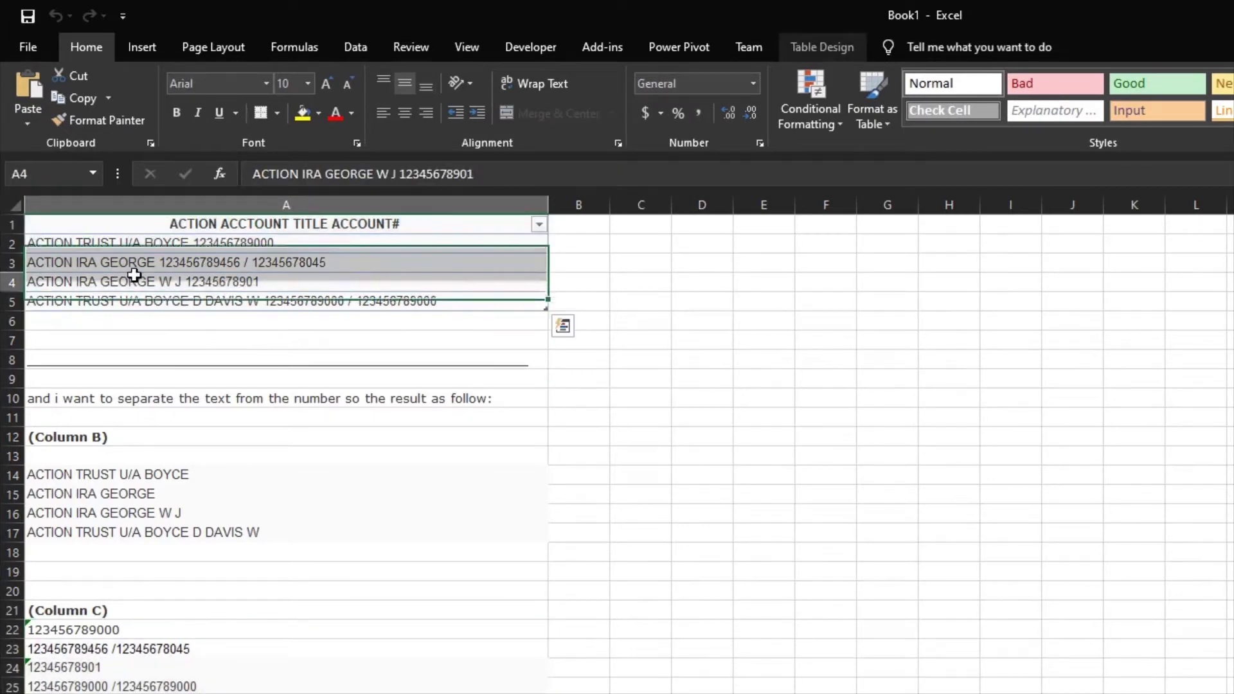
{"action": "key", "text": "alt"}
{"action": "key", "text": "p"}
{"action": "key", "text": "Escape"}
{"action": "key", "text": "Escape"}
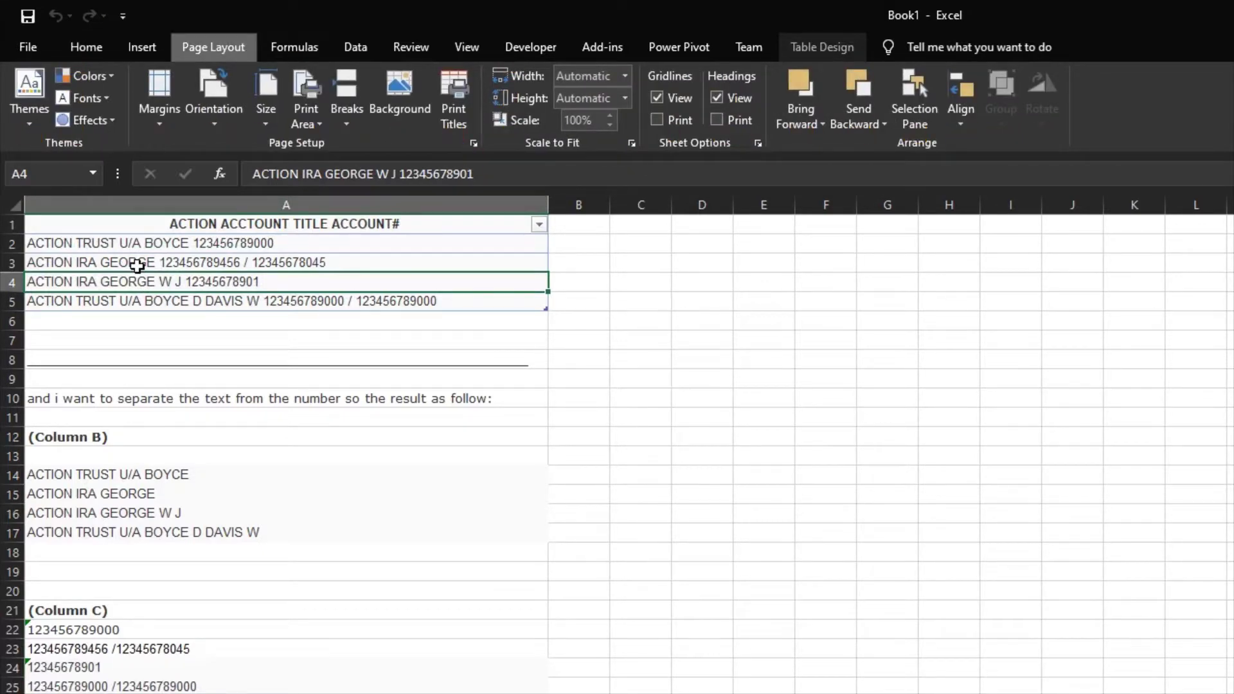
{"action": "key", "text": "alt"}
{"action": "key", "text": "a"}
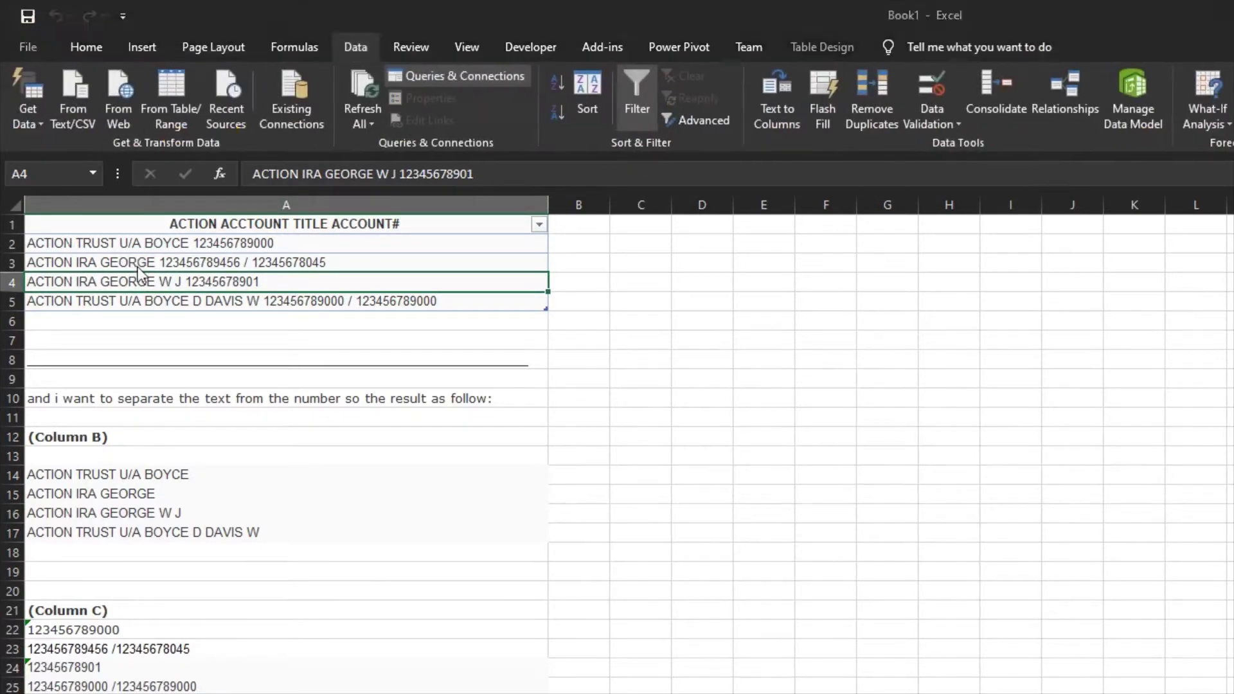
{"action": "key", "text": "p"}
{"action": "key", "text": "t"}
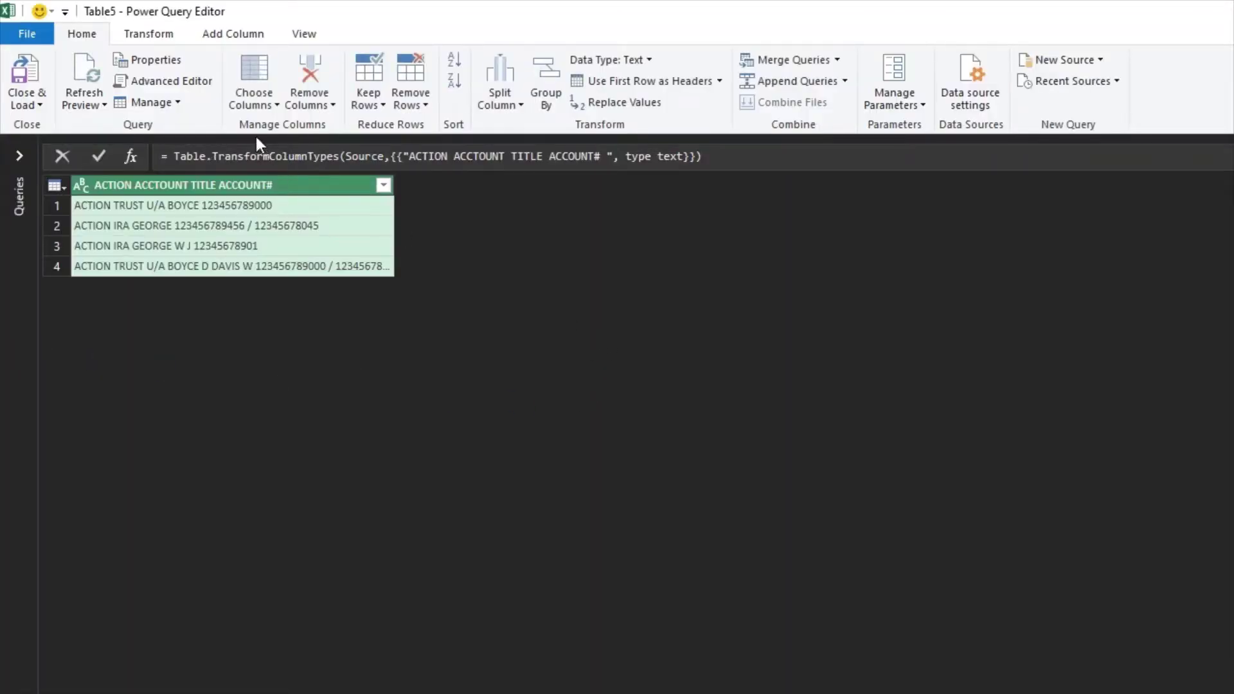
Invoke the custom function GetLetters for each row in a new GetLetters column, passing the ACTION ACCTOUNT TITLE ACCOUNT# column as val
{"action": "left_click", "coordinate": [223, 38]}
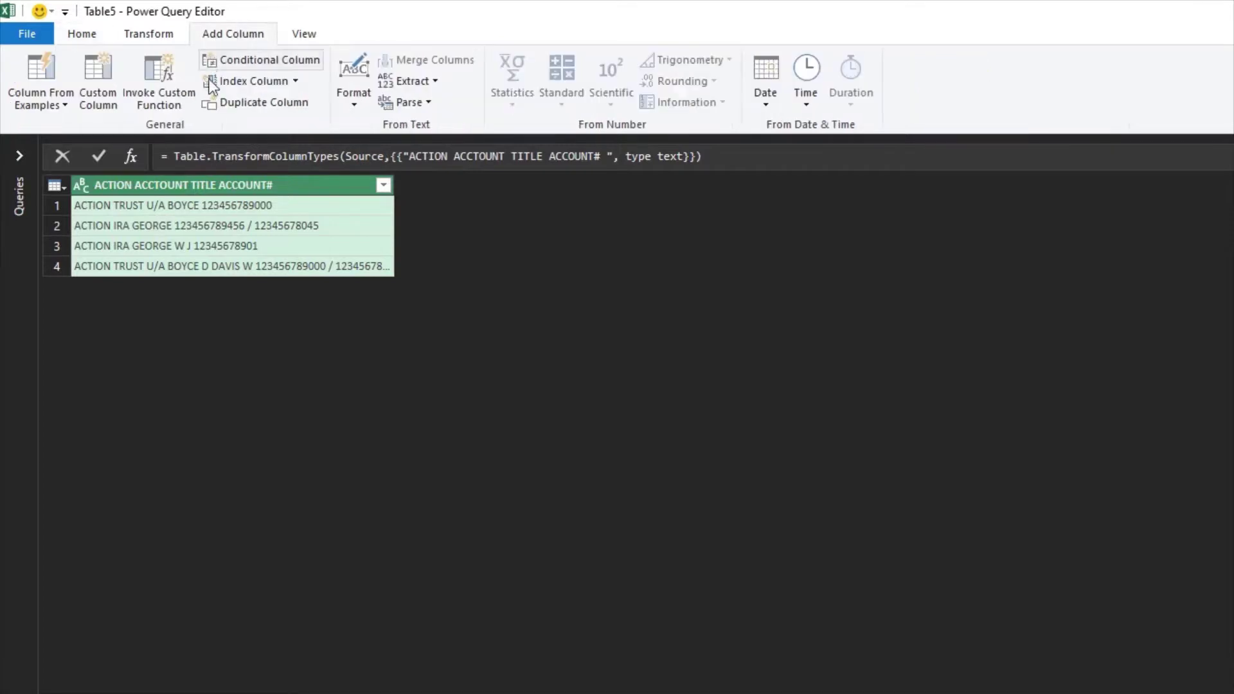
{"action": "left_click", "coordinate": [159, 87]}
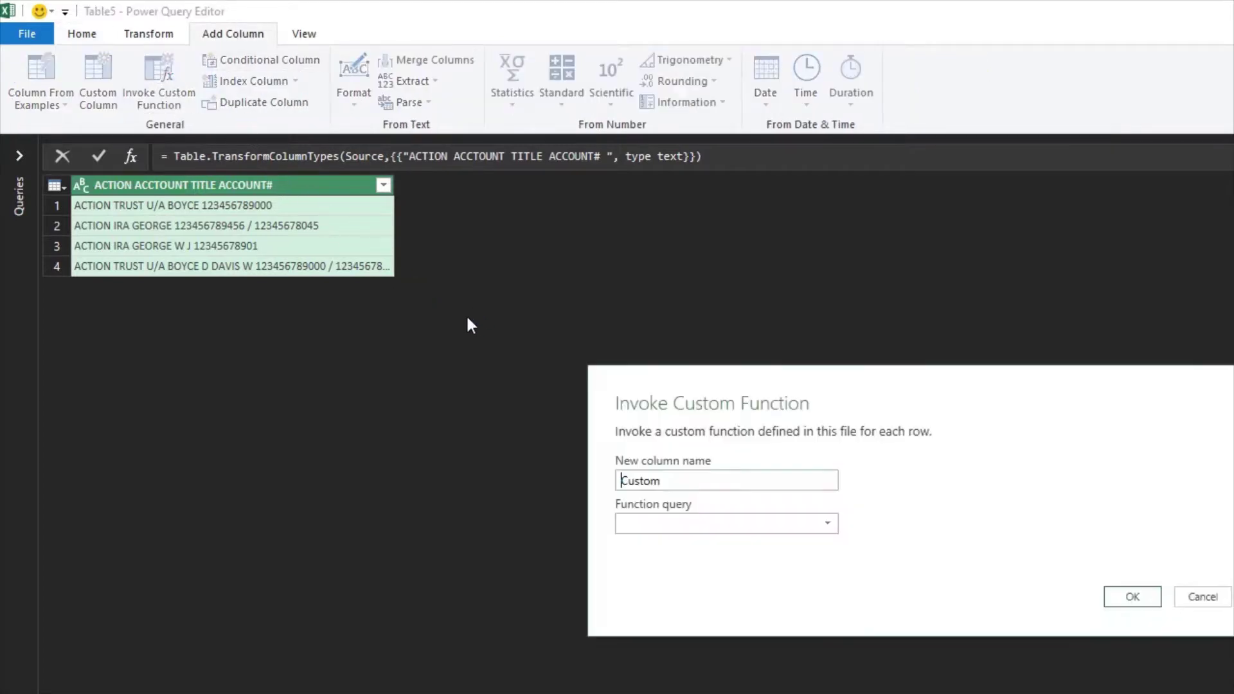
{"action": "left_click", "coordinate": [779, 522]}
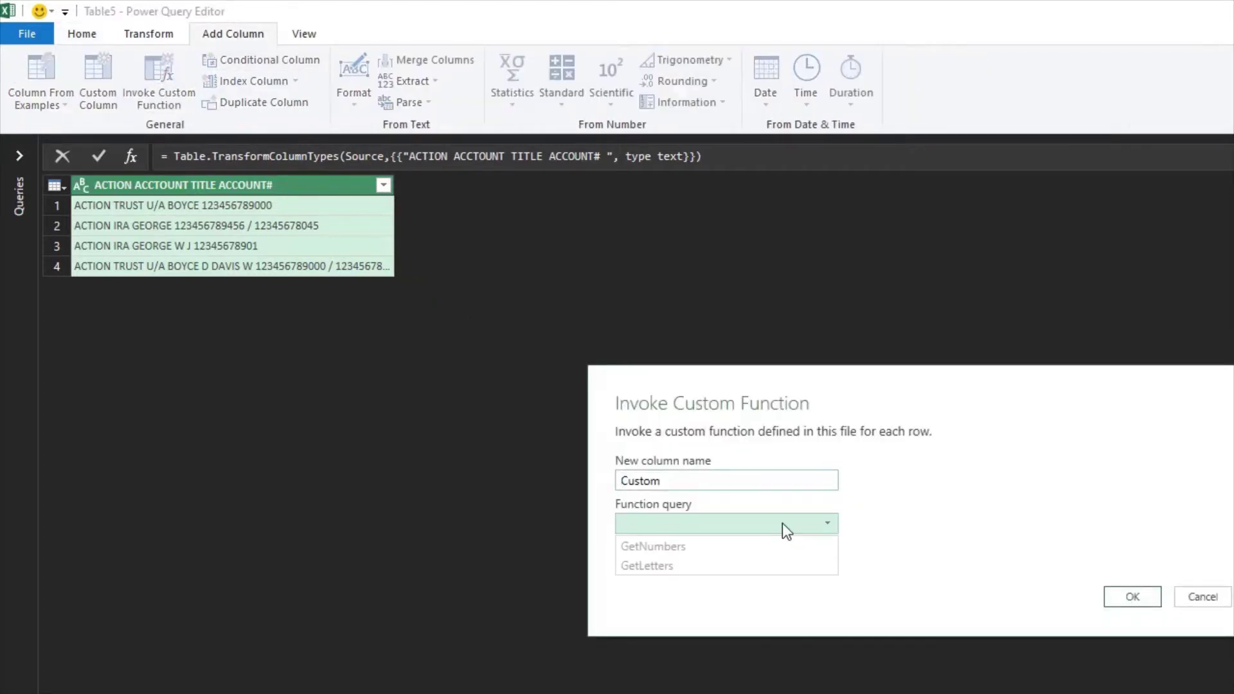
{"action": "left_click", "coordinate": [751, 566]}
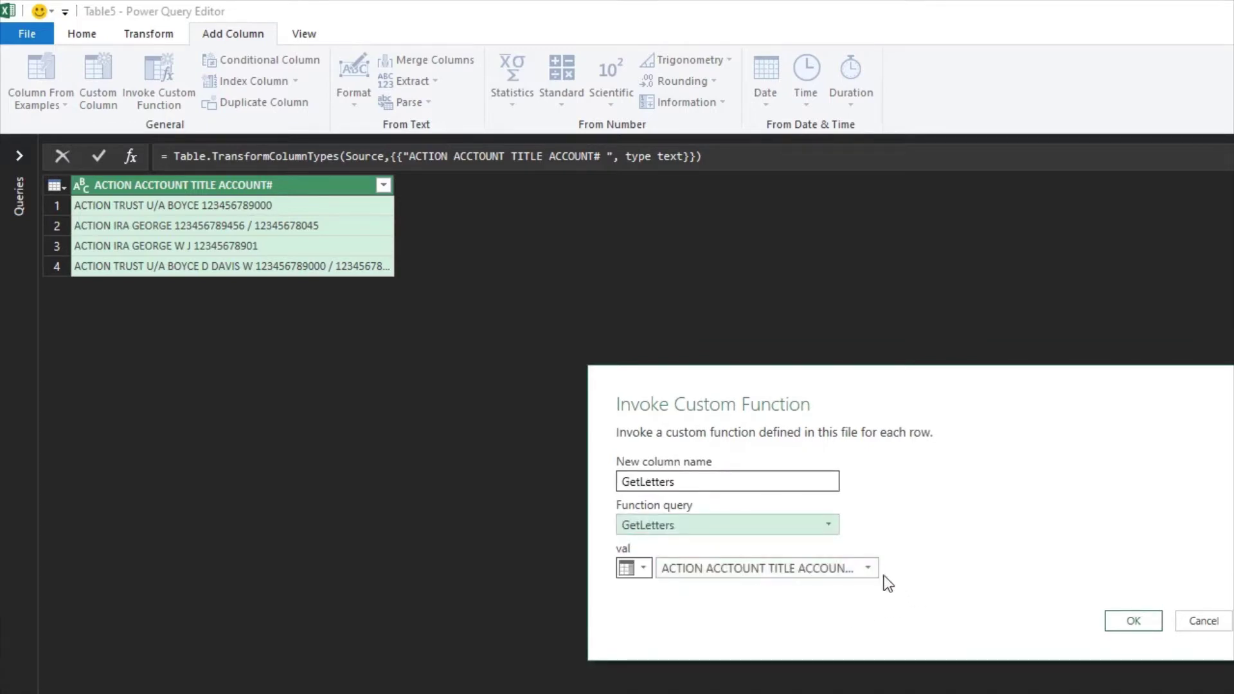
{"action": "left_click", "coordinate": [1129, 622]}
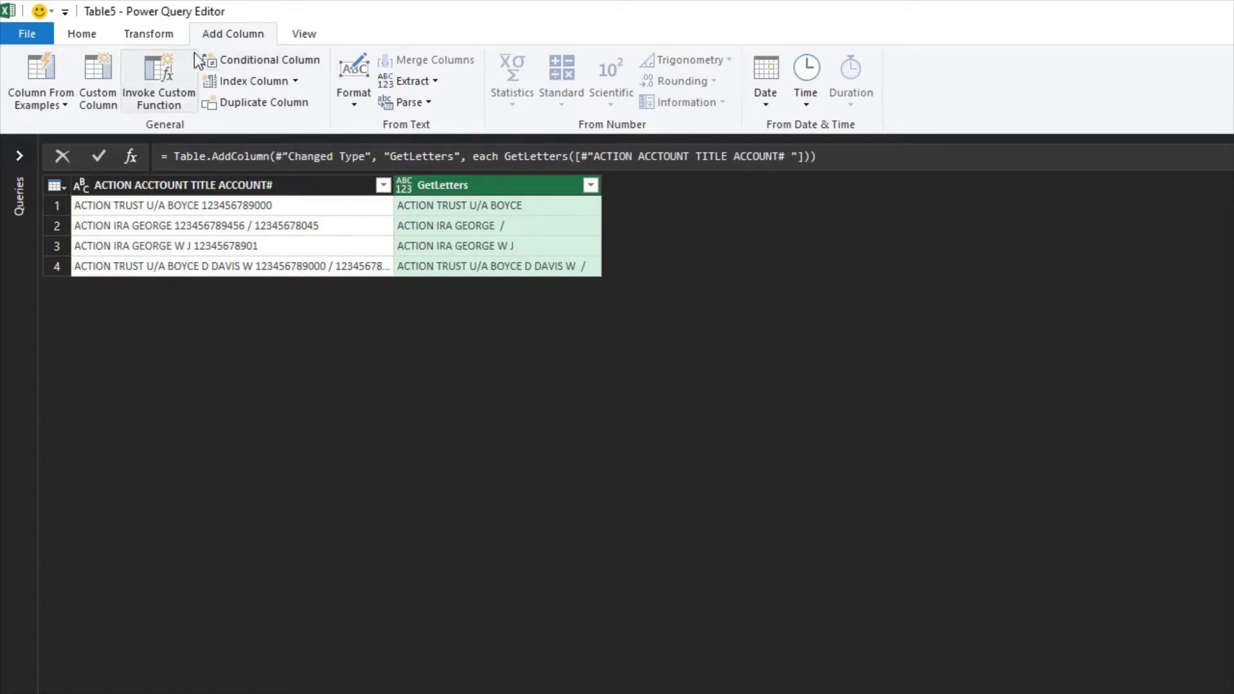
Invoke the custom function GetNumbers for each row in a new GetNumbers column, passing the ACTION ACCTOUNT TITLE ACCOUNT# column as val
{"action": "left_click", "coordinate": [158, 80]}
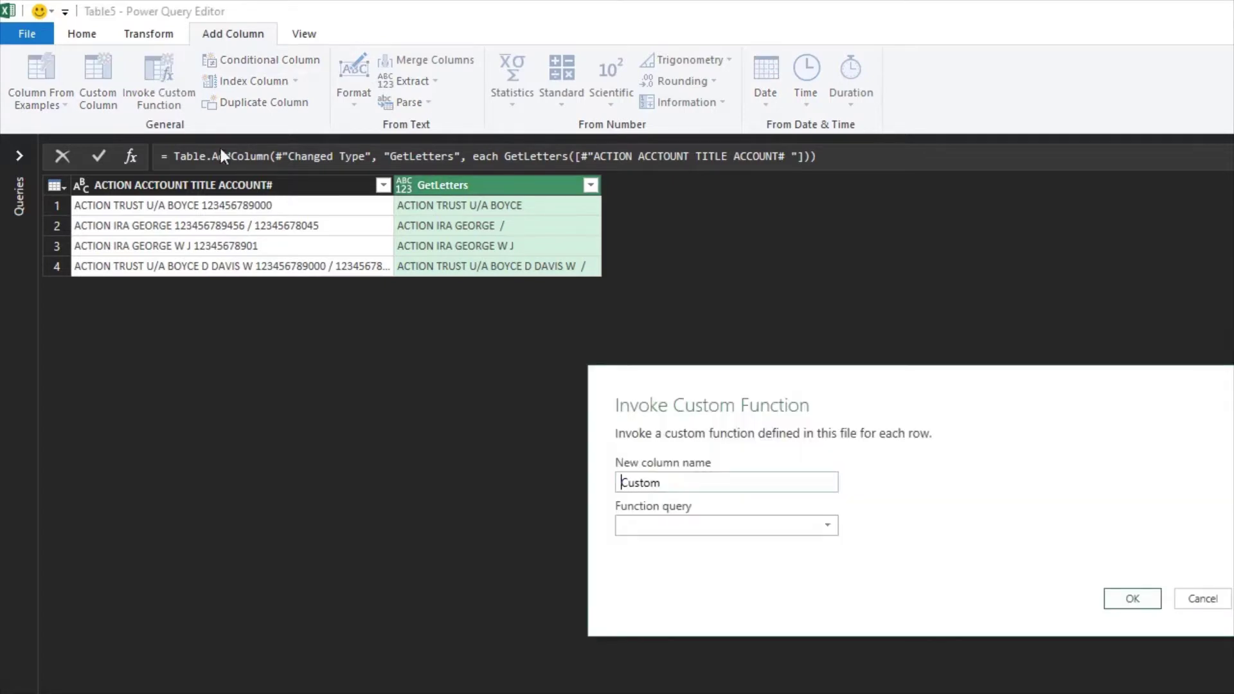
{"action": "left_click", "coordinate": [708, 530]}
{"action": "left_click", "coordinate": [706, 550]}
{"action": "left_click", "coordinate": [723, 571]}
{"action": "left_click", "coordinate": [888, 509]}
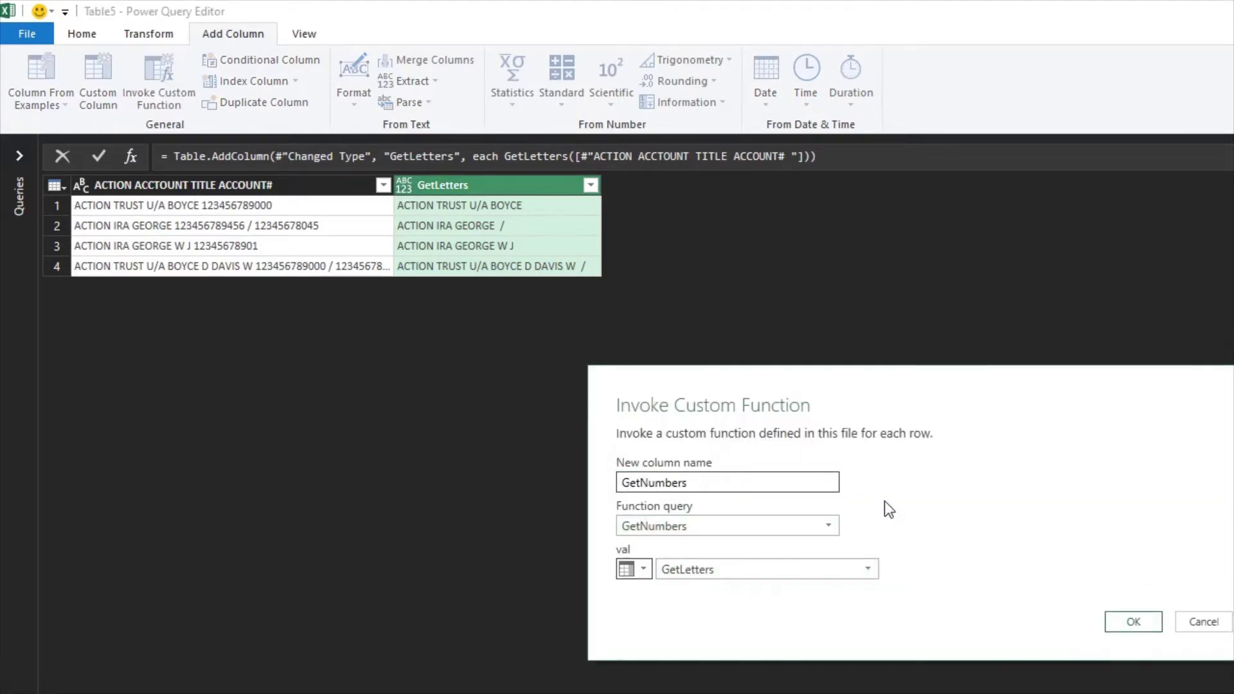
{"action": "left_click", "coordinate": [809, 525]}
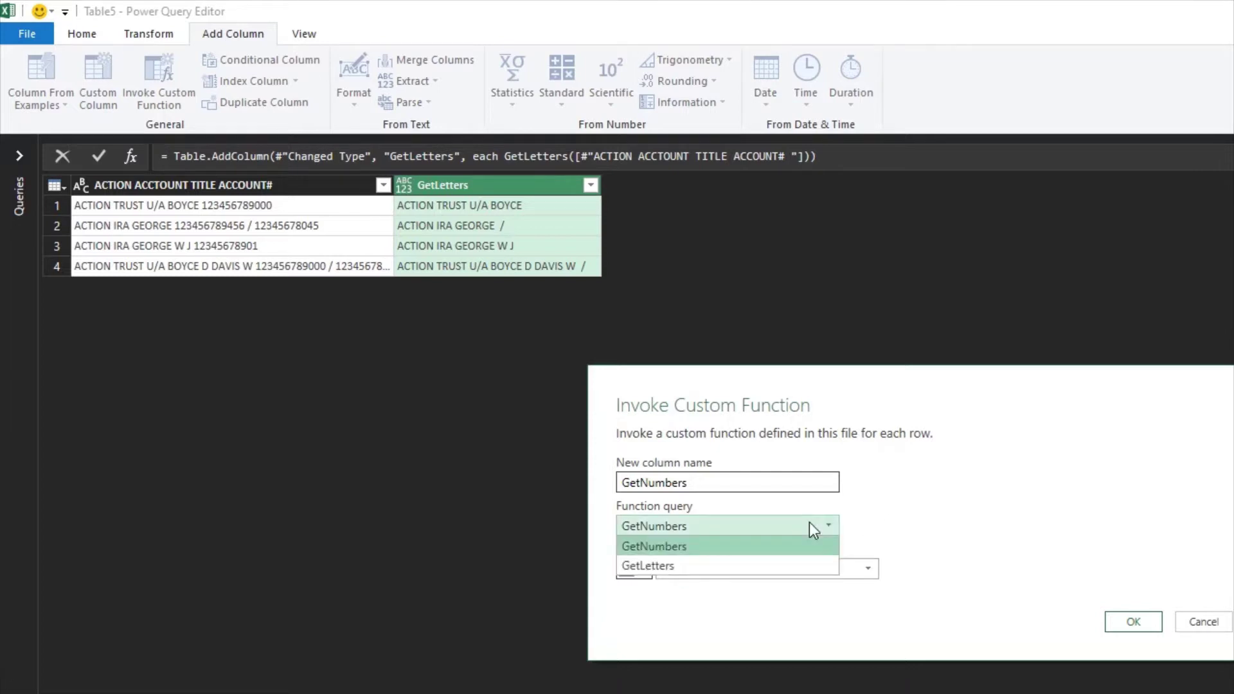
{"action": "left_click", "coordinate": [752, 545]}
{"action": "left_click", "coordinate": [774, 571]}
{"action": "left_click", "coordinate": [780, 587]}
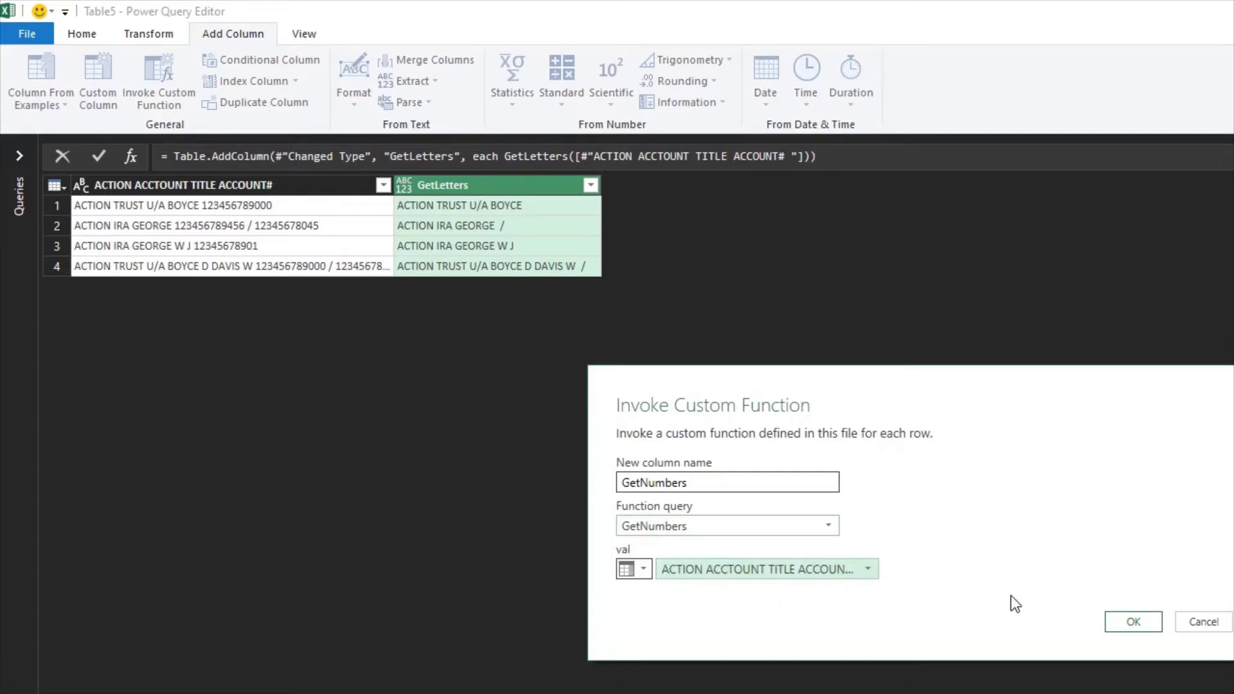
{"action": "left_click", "coordinate": [1144, 626]}
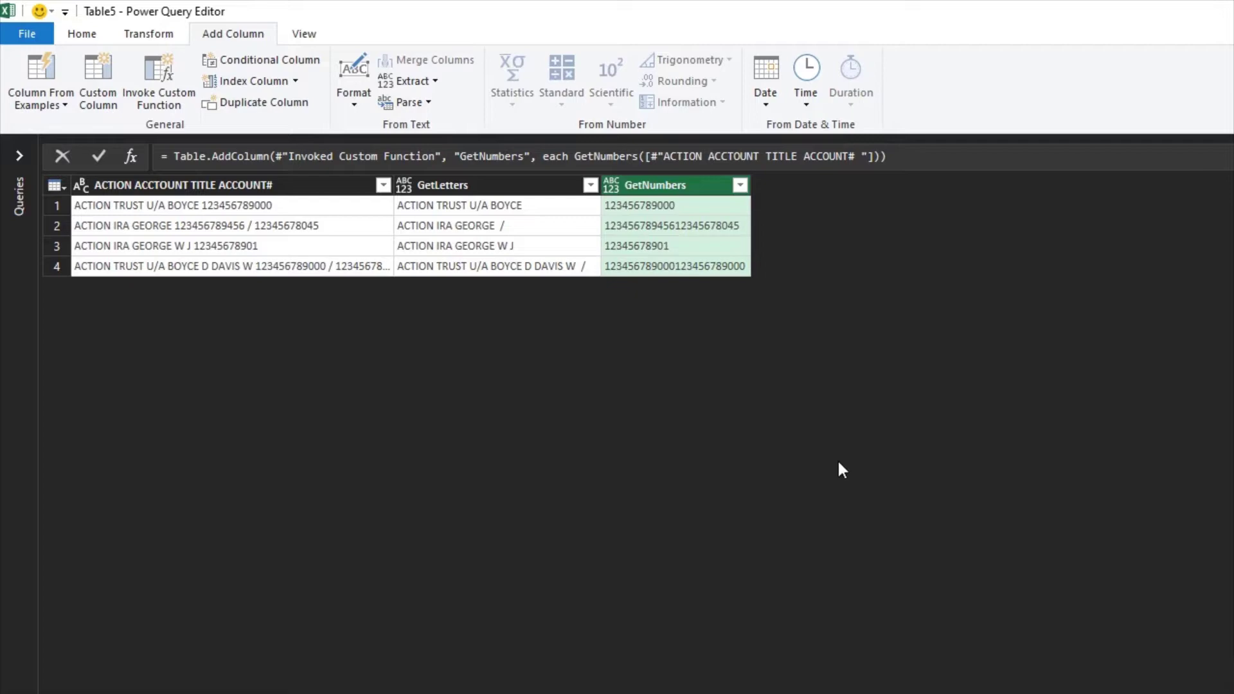
Check the results against the desired Column C list in the workbook, and duplicate the GetNumbers function query by copying and pasting it
{"action": "left_click_drag", "start_coordinate": [1002, 7], "coordinate": [933, 693]}
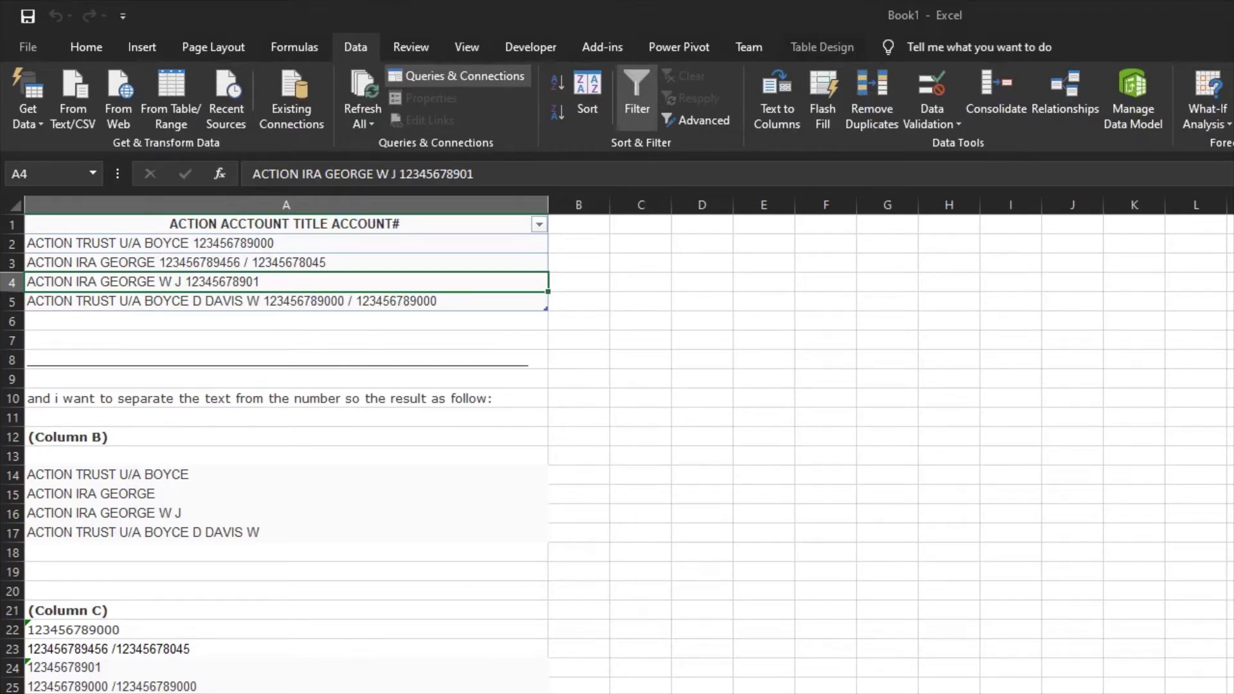
{"action": "left_click_drag", "start_coordinate": [933, 693], "coordinate": [877, 1]}
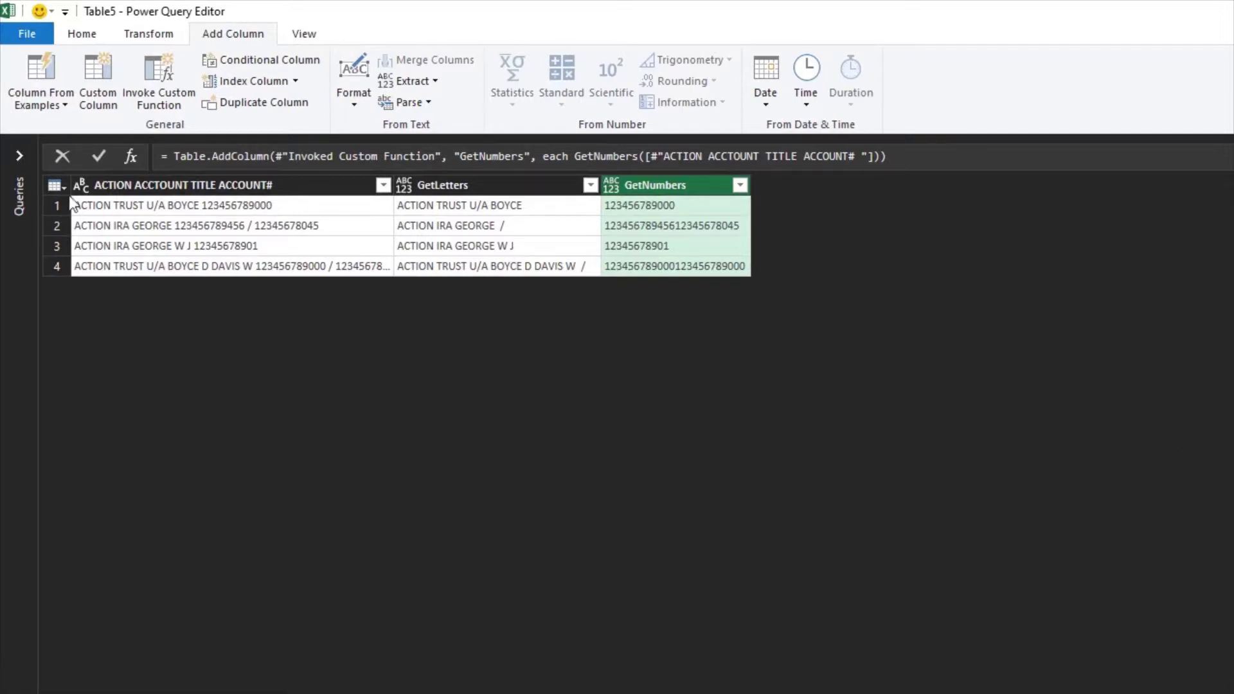
{"action": "left_click", "coordinate": [18, 154]}
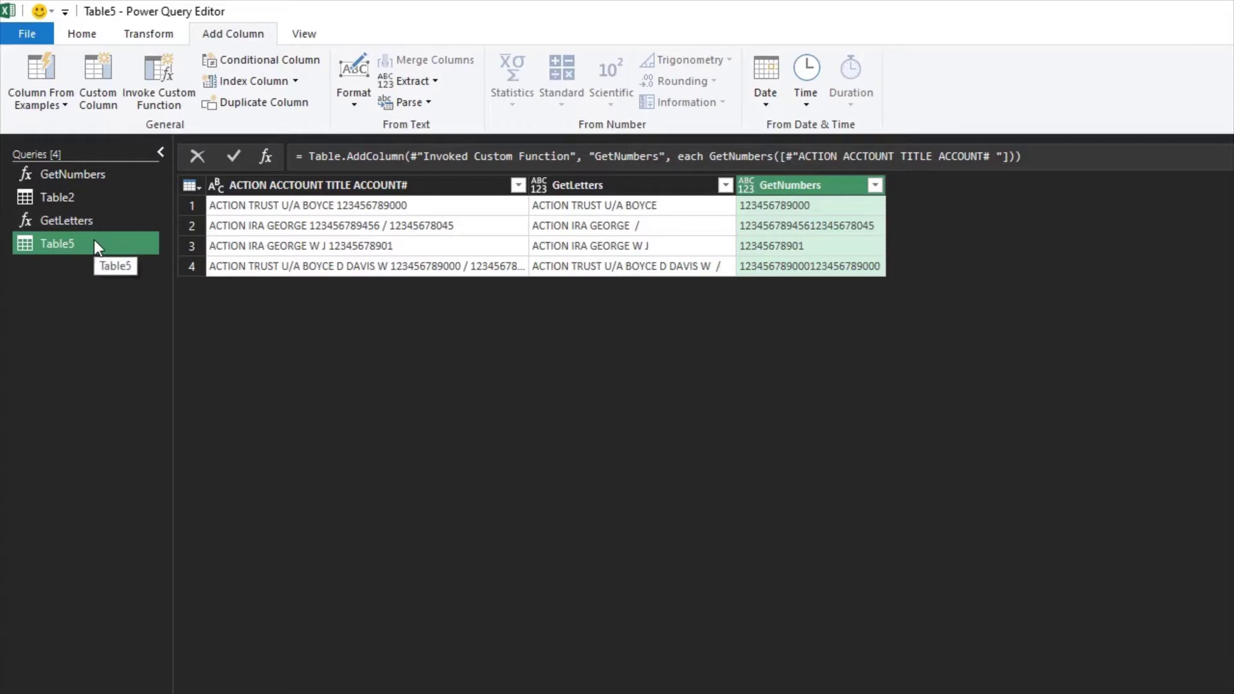
{"action": "left_click", "coordinate": [55, 176]}
{"action": "right_click", "coordinate": [54, 172]}
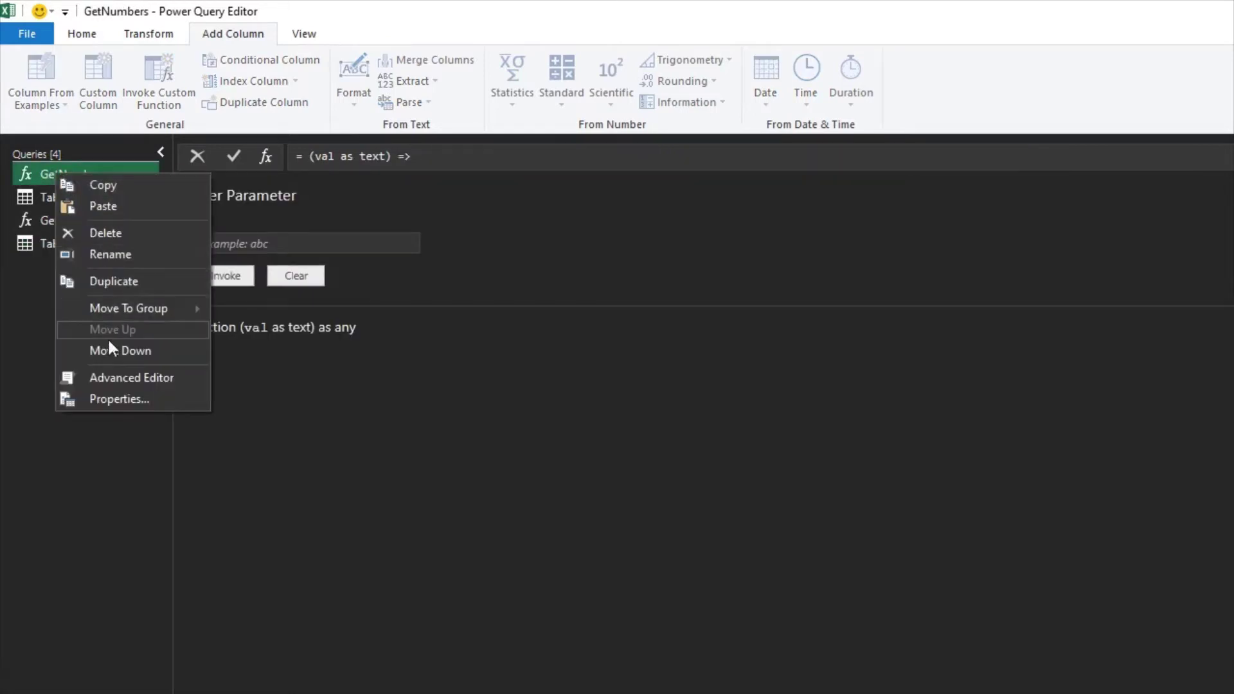
{"action": "left_click", "coordinate": [106, 186]}
{"action": "right_click", "coordinate": [66, 294]}
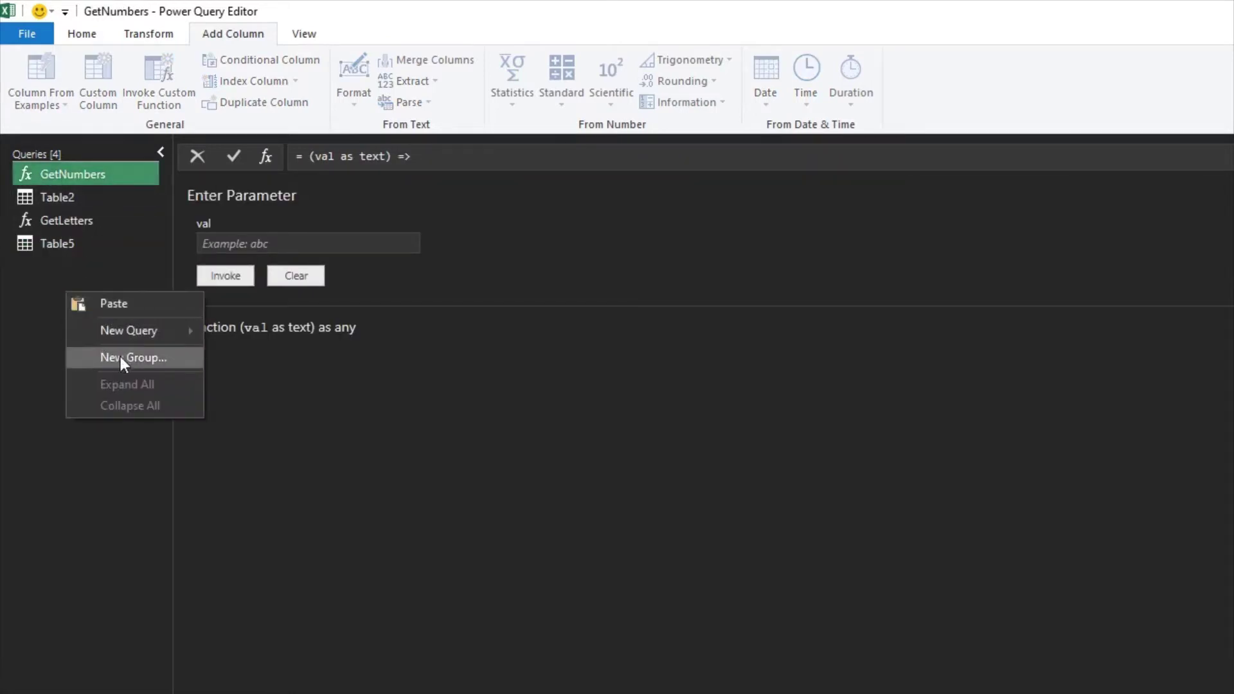
{"action": "left_click", "coordinate": [124, 304]}
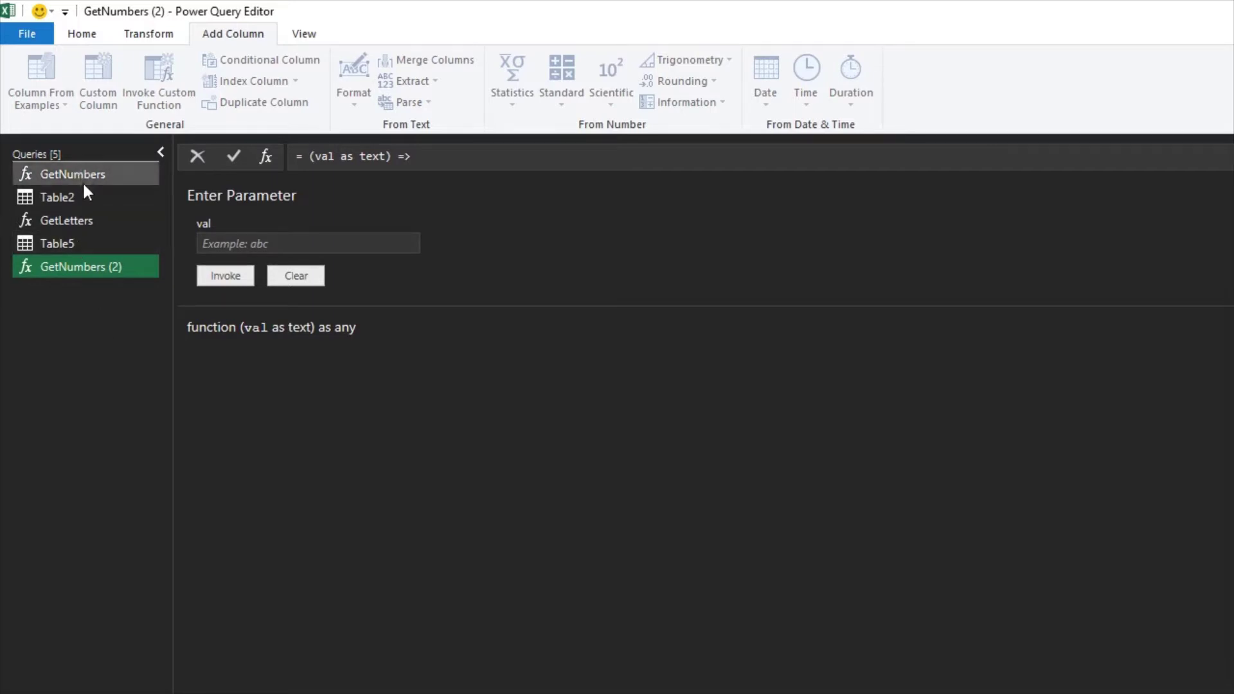
Delete the last applied step of Table5, which added the GetNumbers column
{"action": "left_click", "coordinate": [75, 243]}
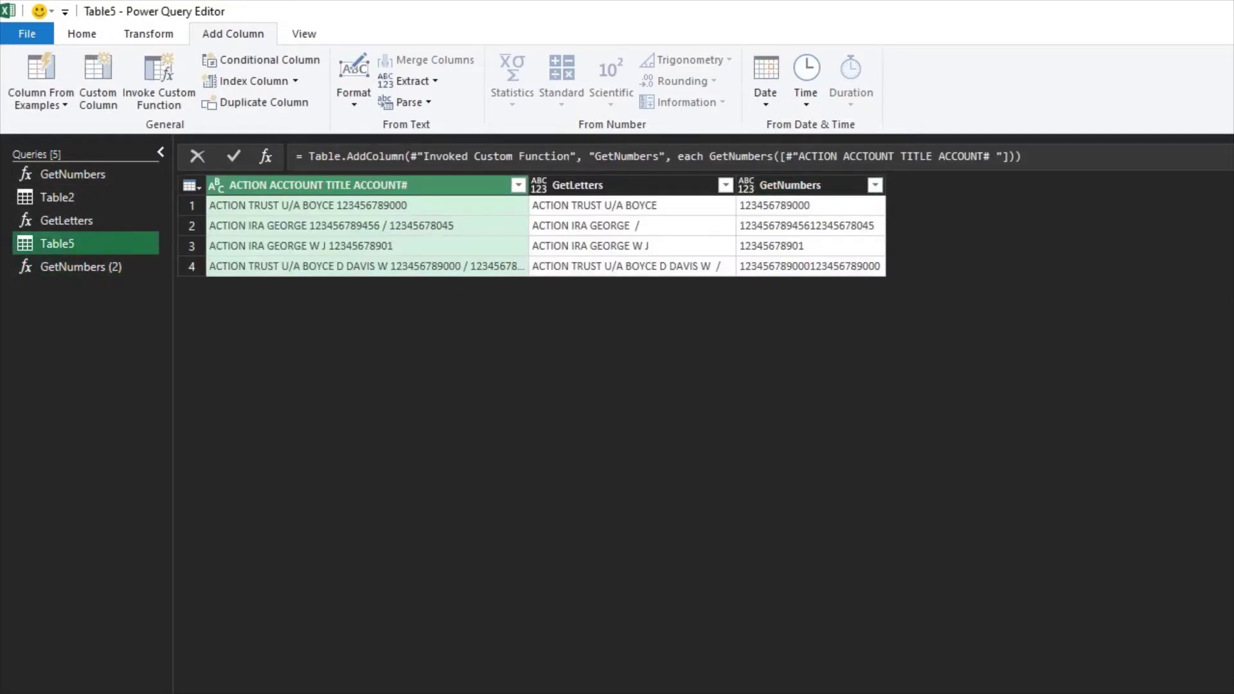
{"action": "left_click", "coordinate": [1228, 324]}
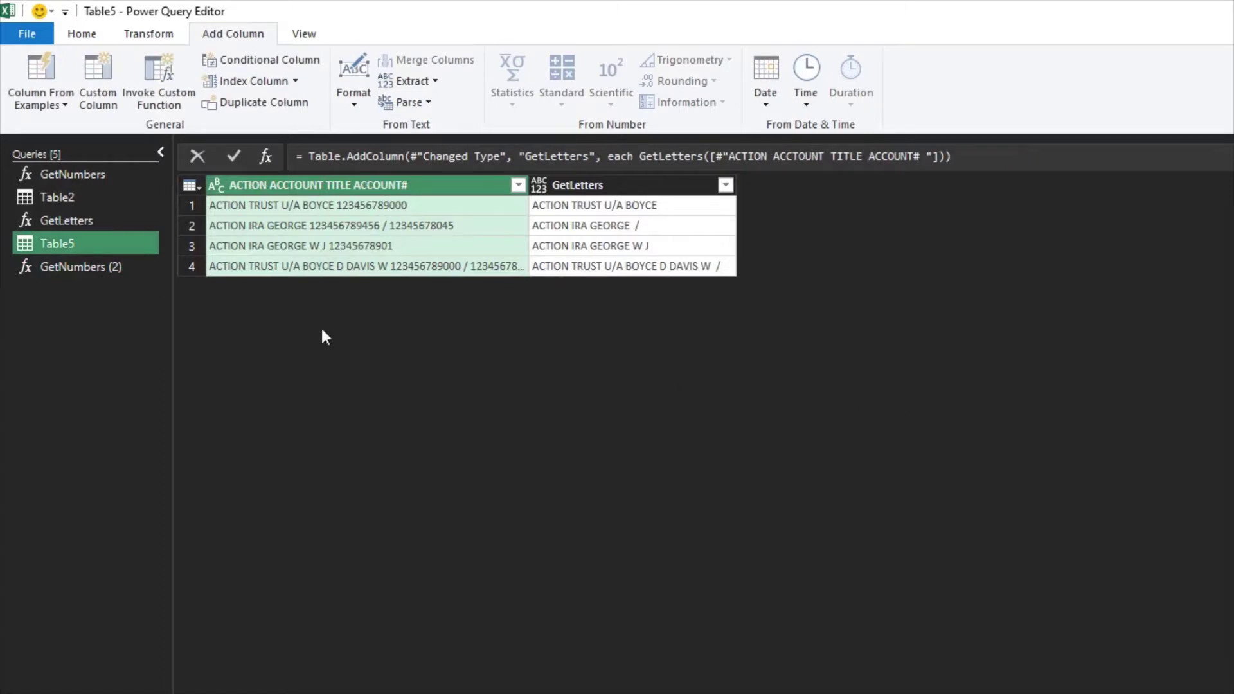
Extend the number-type condition in the GetNumbers (2) function code with: or if Value.FromText(_) = "/"
{"action": "left_click", "coordinate": [69, 267]}
{"action": "right_click", "coordinate": [66, 265]}
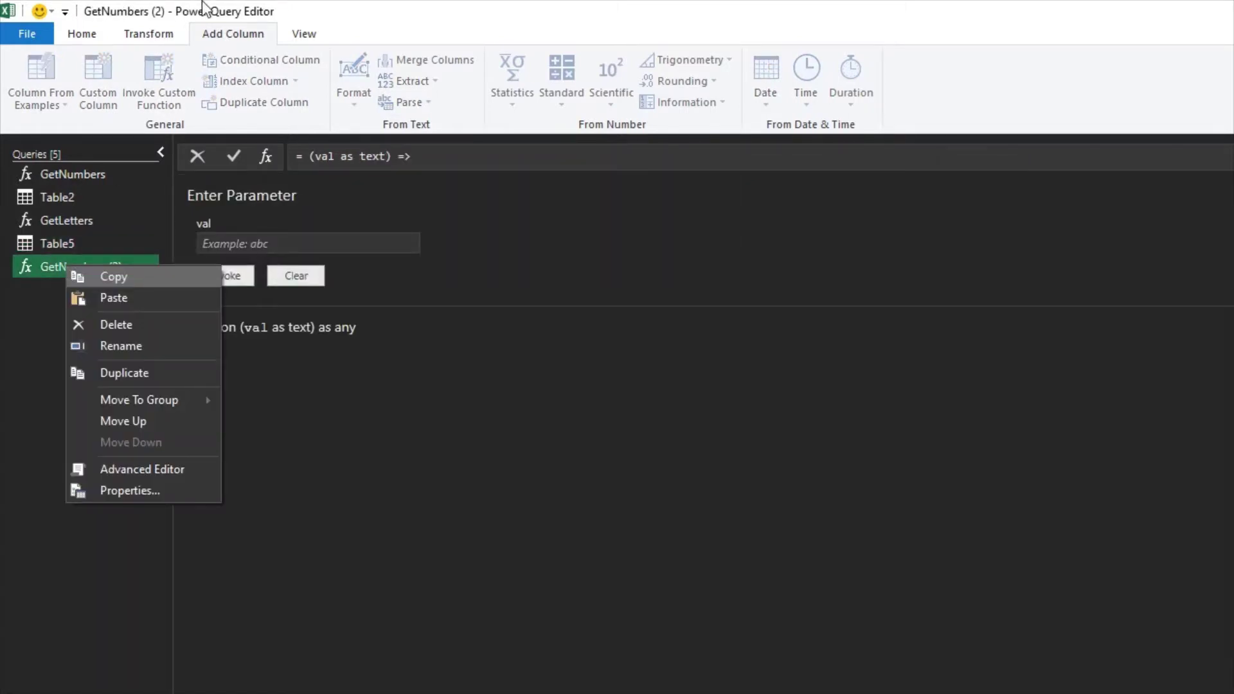
{"action": "left_click", "coordinate": [396, 5]}
{"action": "left_click", "coordinate": [148, 35]}
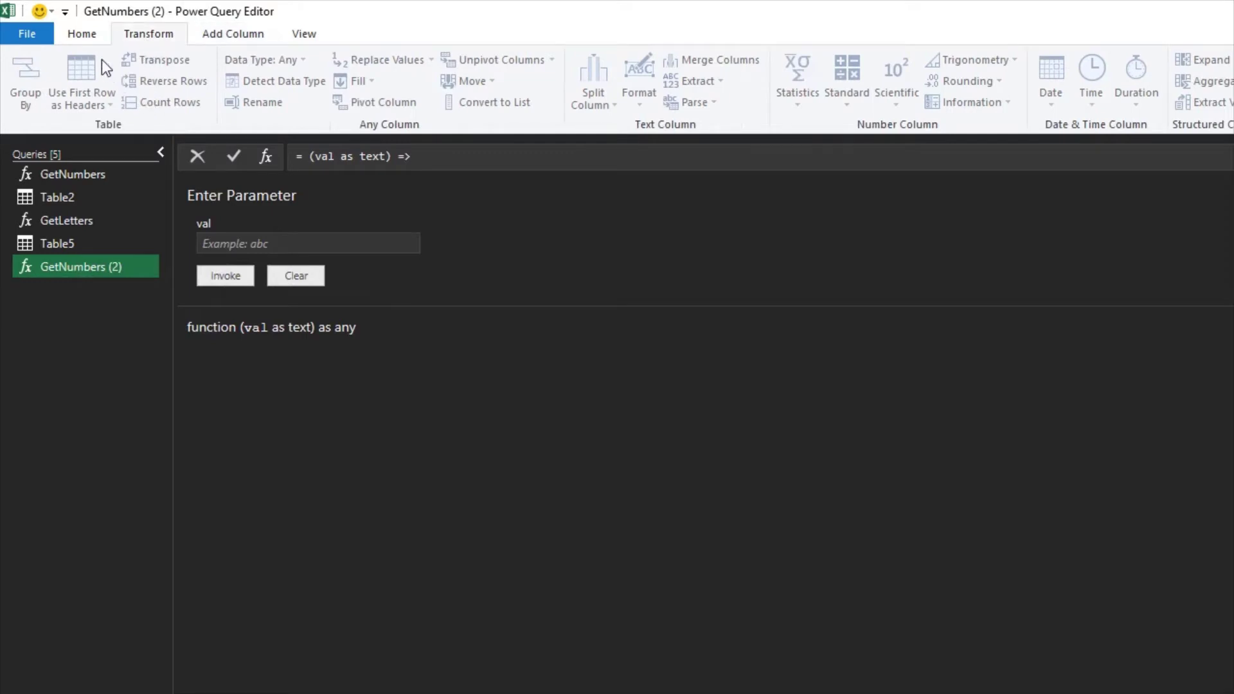
{"action": "left_click", "coordinate": [96, 35]}
{"action": "left_click", "coordinate": [173, 87]}
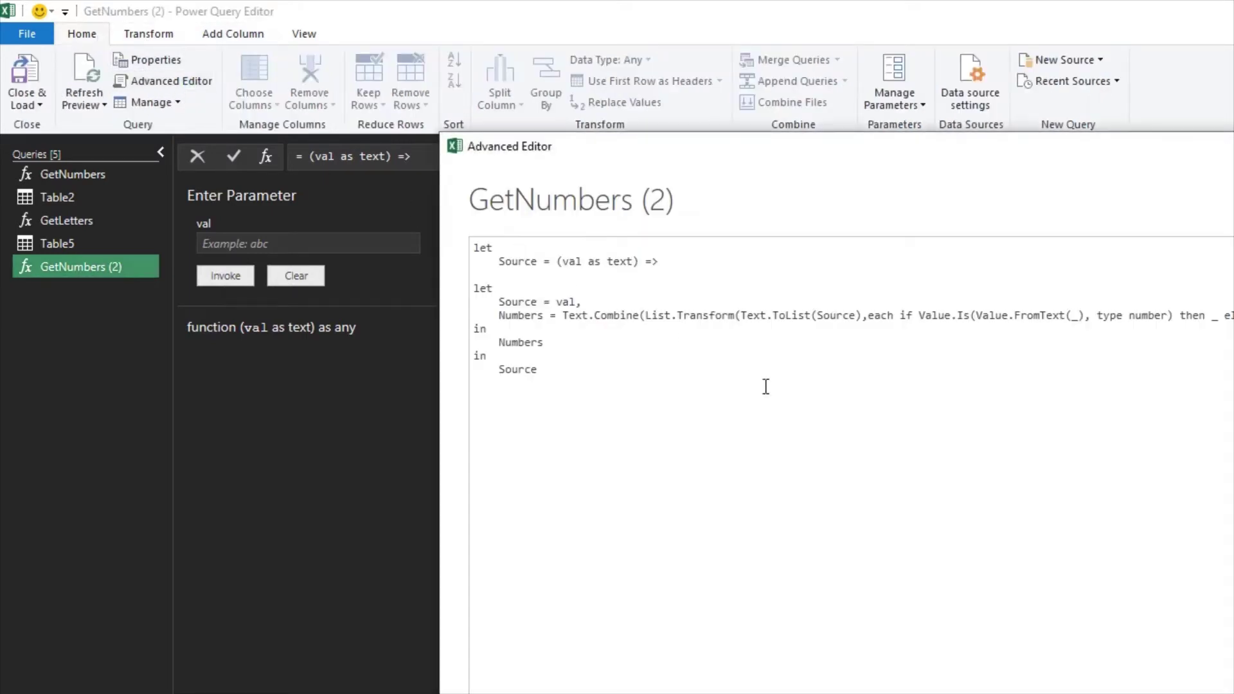
{"action": "left_click", "coordinate": [921, 419]}
{"action": "left_click", "coordinate": [1177, 316]}
{"action": "type", "text": "or if Val"}
{"action": "scroll", "coordinate": [851, 466], "scroll_direction": "right", "scroll_amount": 3}
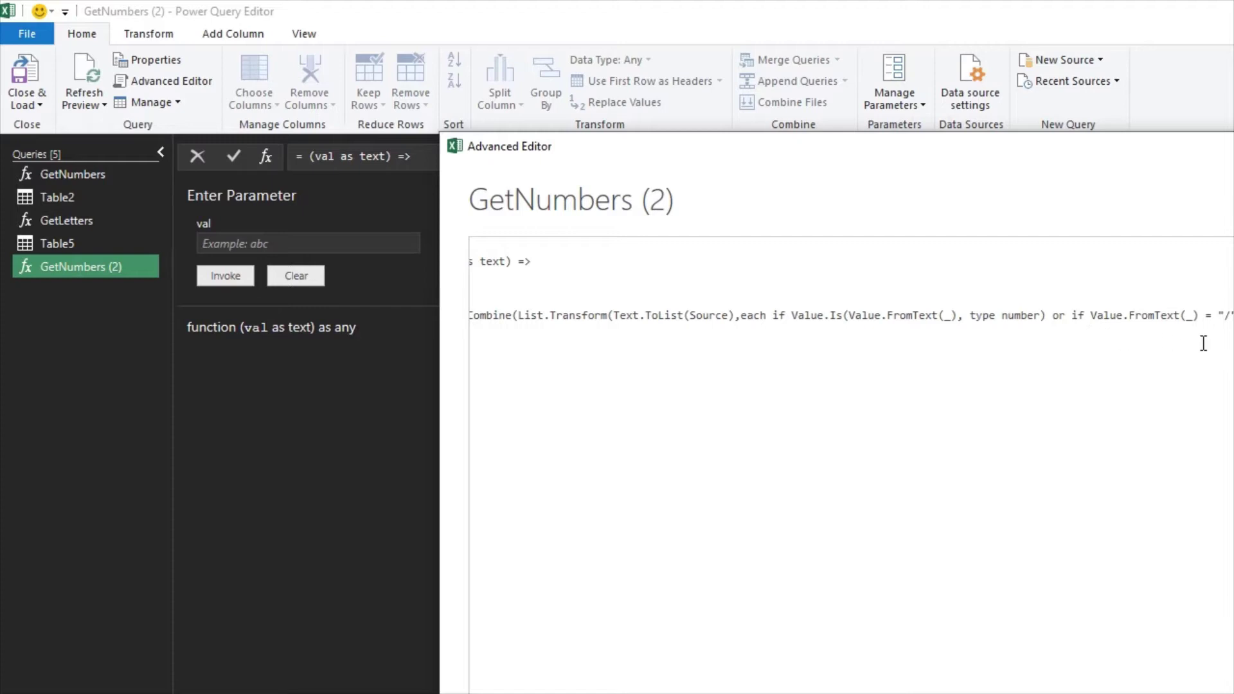
Remove the extra "if" after "or" in the GetNumbers (2) code and save the function
{"action": "right_click", "coordinate": [1076, 631]}
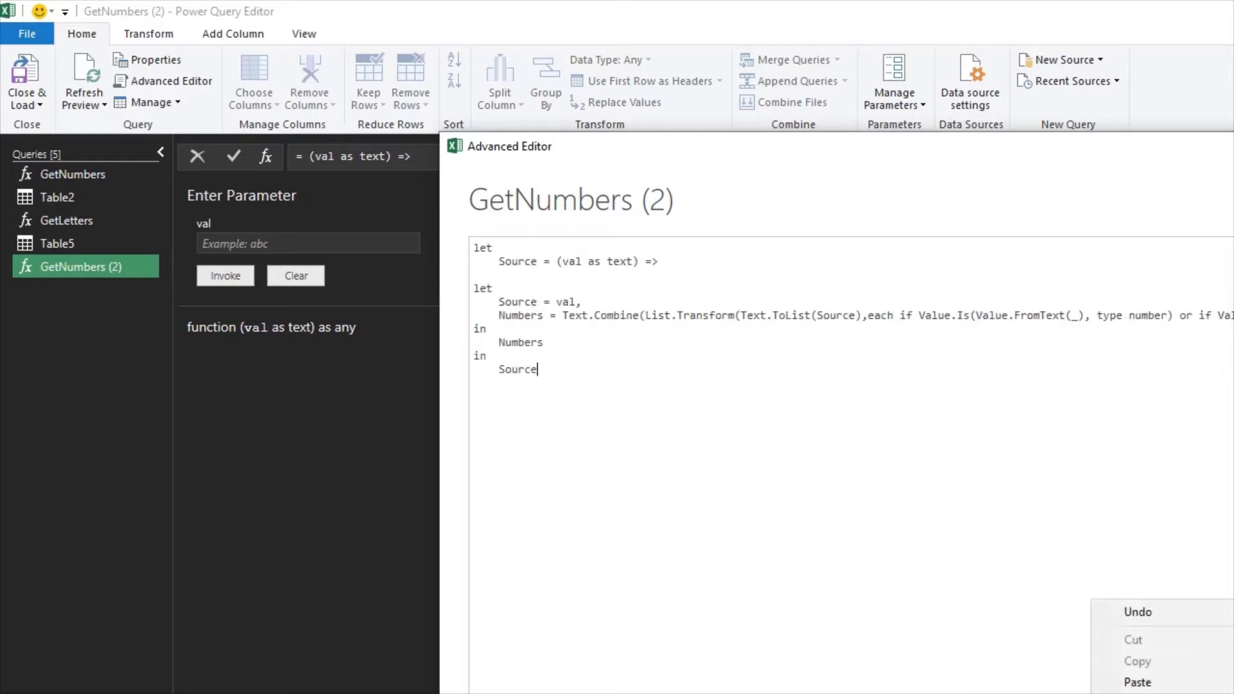
{"action": "double_click", "coordinate": [1204, 315]}
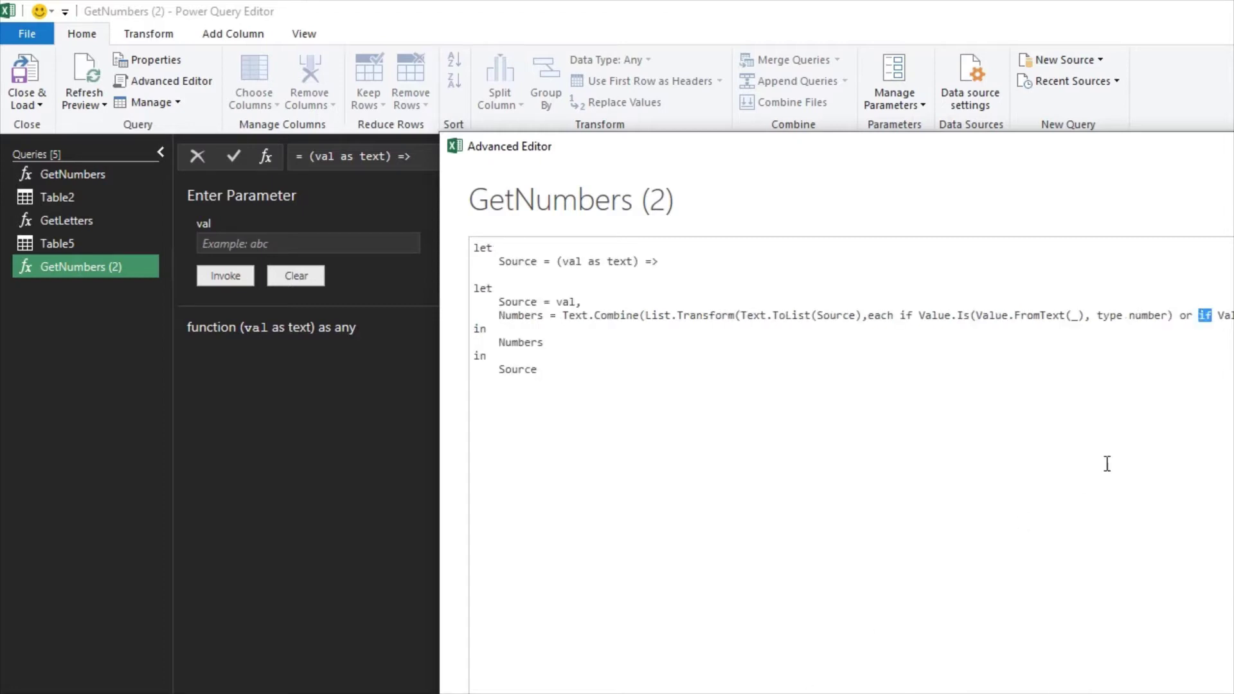
{"action": "left_click", "coordinate": [1215, 316]}
{"action": "key", "text": "BackSpace"}
{"action": "key", "text": "BackSpace"}
{"action": "key", "text": "BackSpace"}
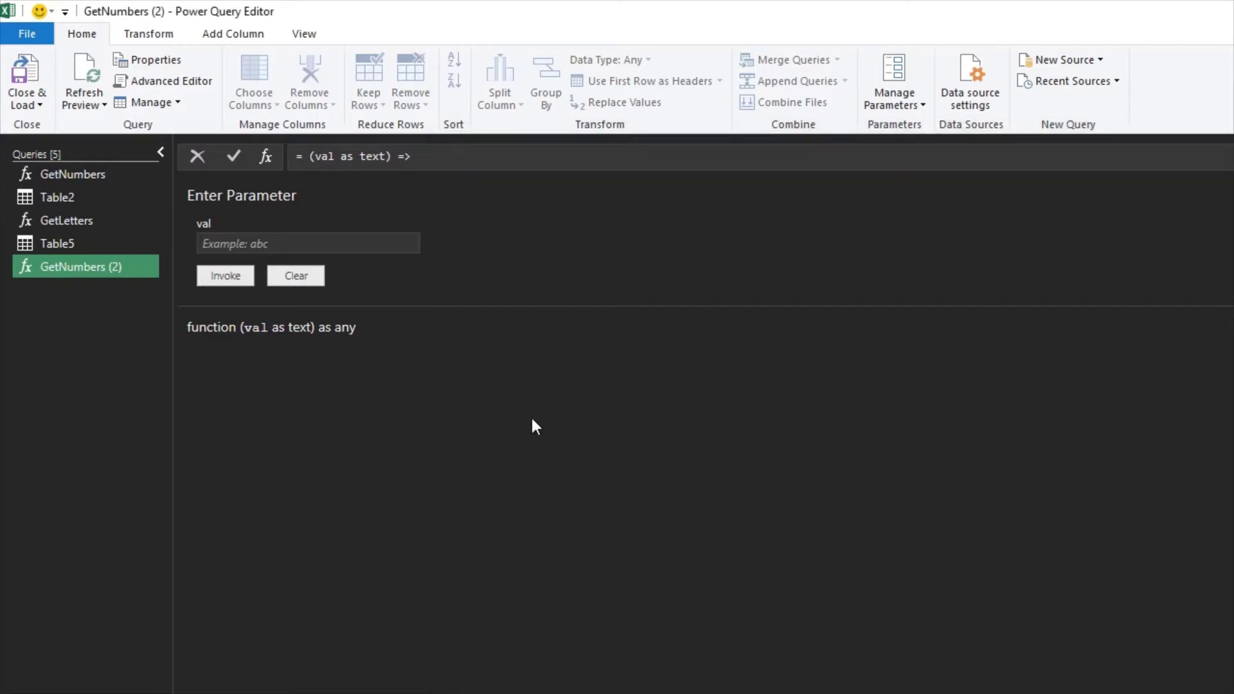
Invoke the GetNumbers (2) function on Table5 in a new GetNumbers (2) column, passing the ACTION ACCTOUNT TITLE ACCOUNT# column as val
{"action": "left_click", "coordinate": [81, 243]}
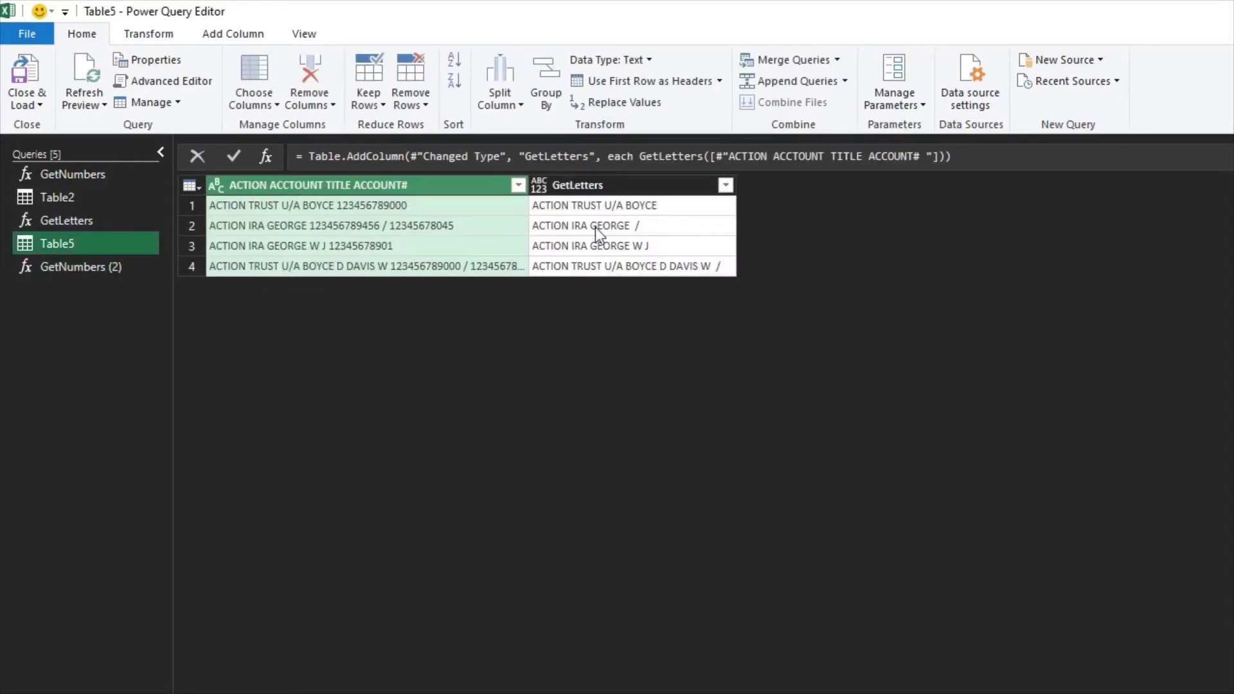
{"action": "left_click", "coordinate": [183, 36]}
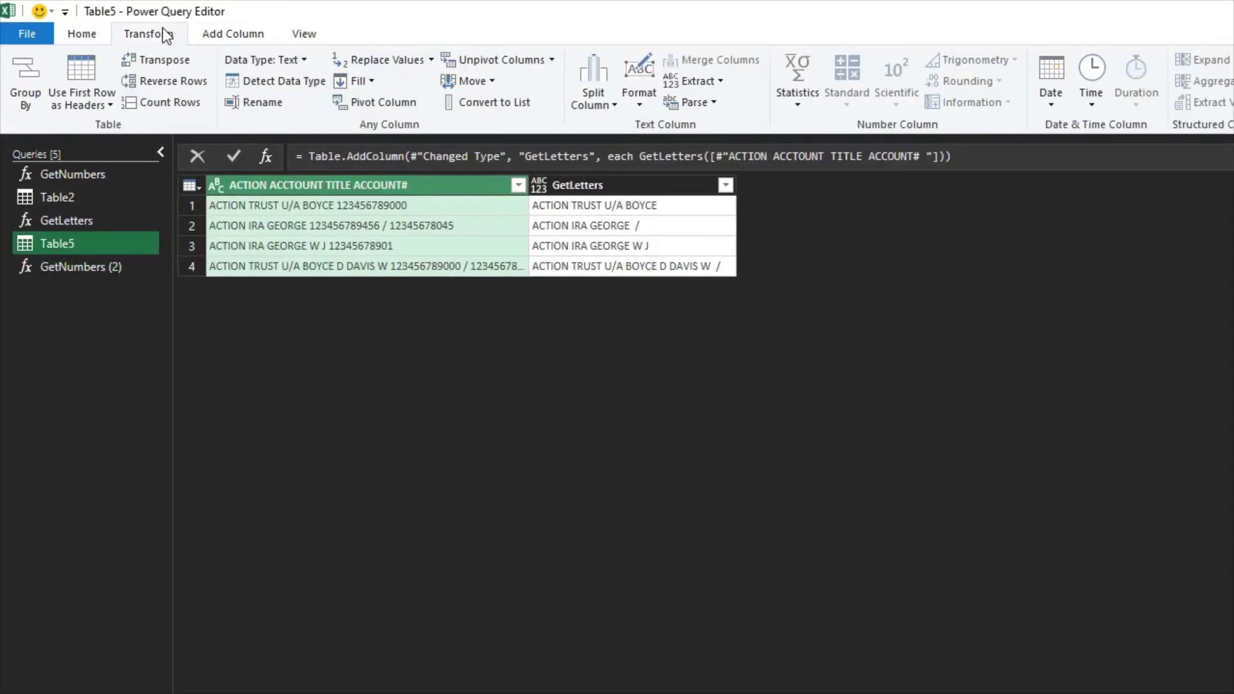
{"action": "left_click", "coordinate": [245, 33]}
{"action": "left_click", "coordinate": [166, 79]}
{"action": "left_click", "coordinate": [799, 525]}
{"action": "left_click", "coordinate": [790, 584]}
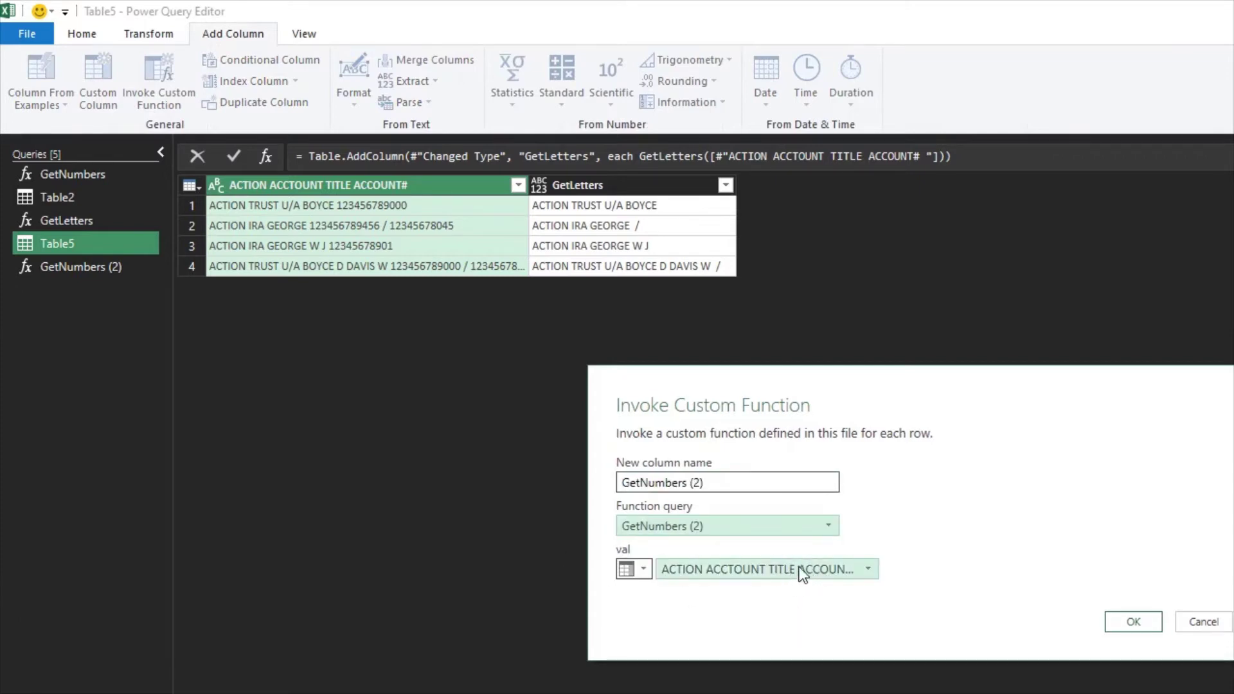
{"action": "left_click", "coordinate": [1129, 624]}
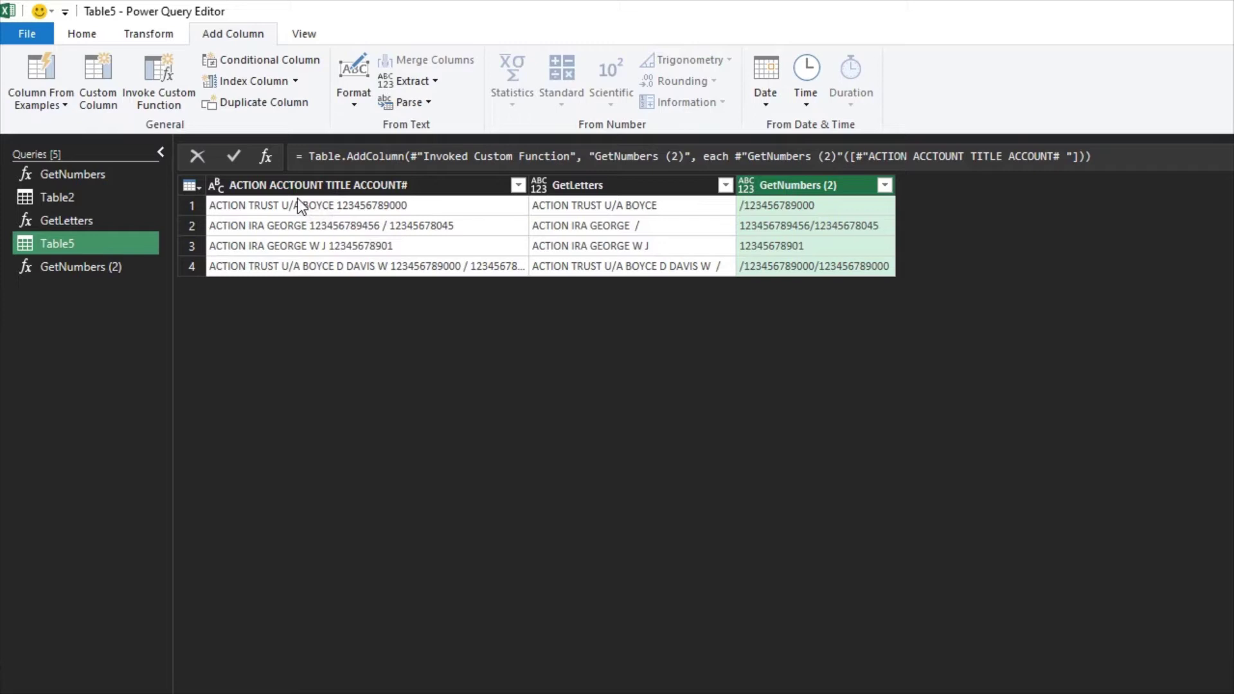
Split the GetNumbers (2) column at the left-most "/" delimiter and delete the automatic type-change step
{"action": "left_click", "coordinate": [168, 36]}
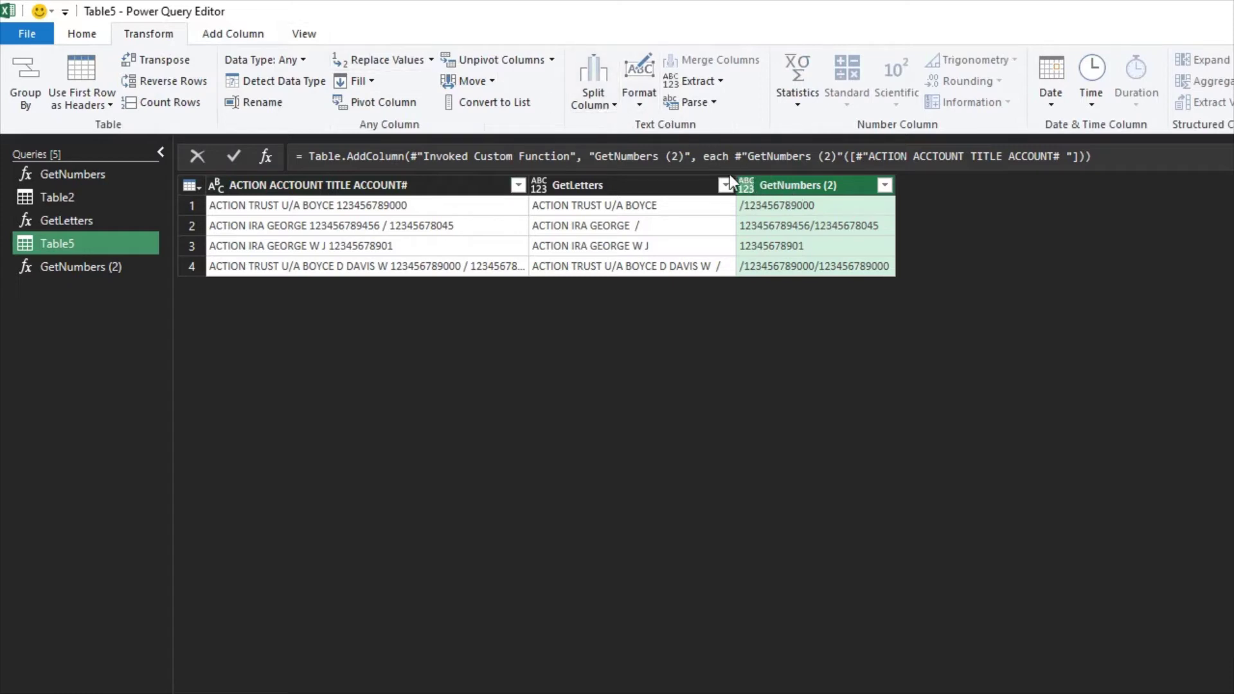
{"action": "left_click", "coordinate": [593, 96]}
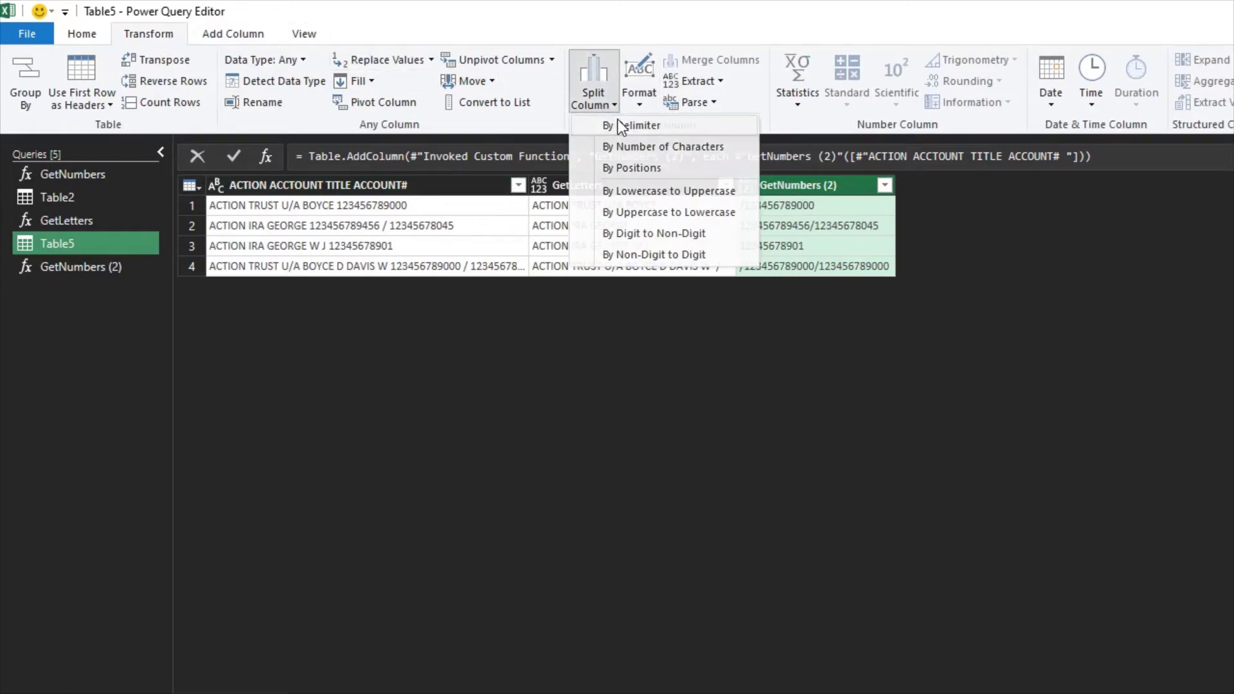
{"action": "left_click", "coordinate": [621, 126]}
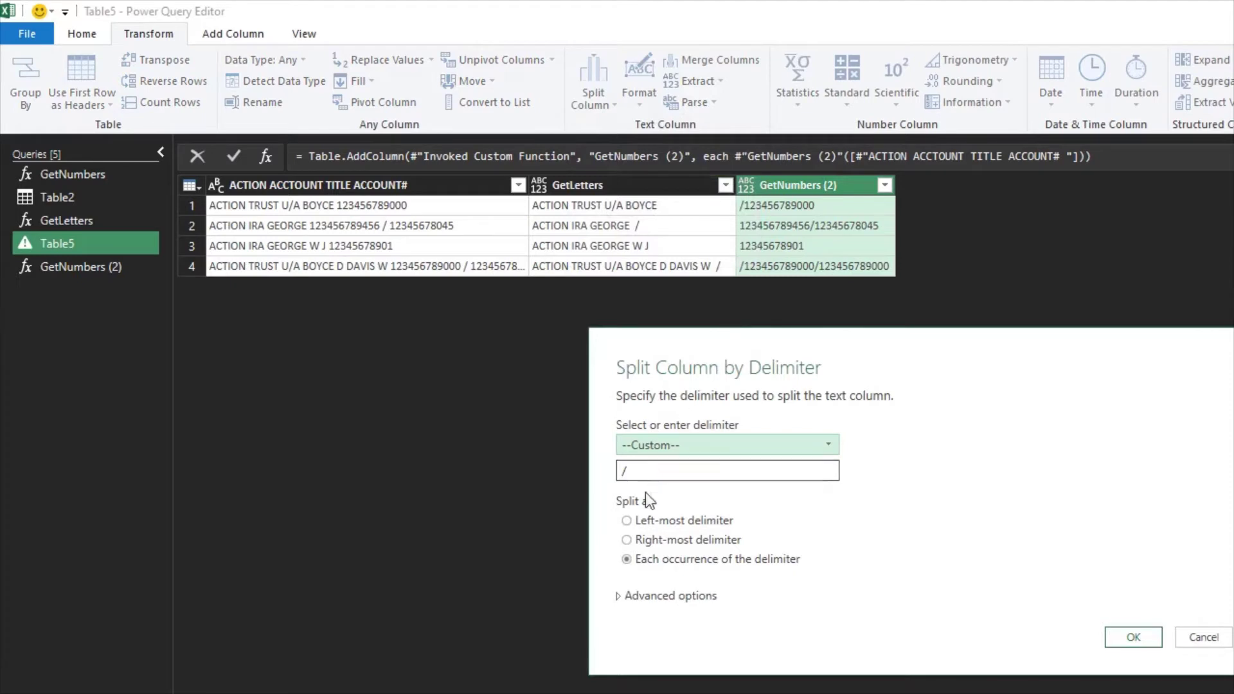
{"action": "left_click", "coordinate": [627, 521]}
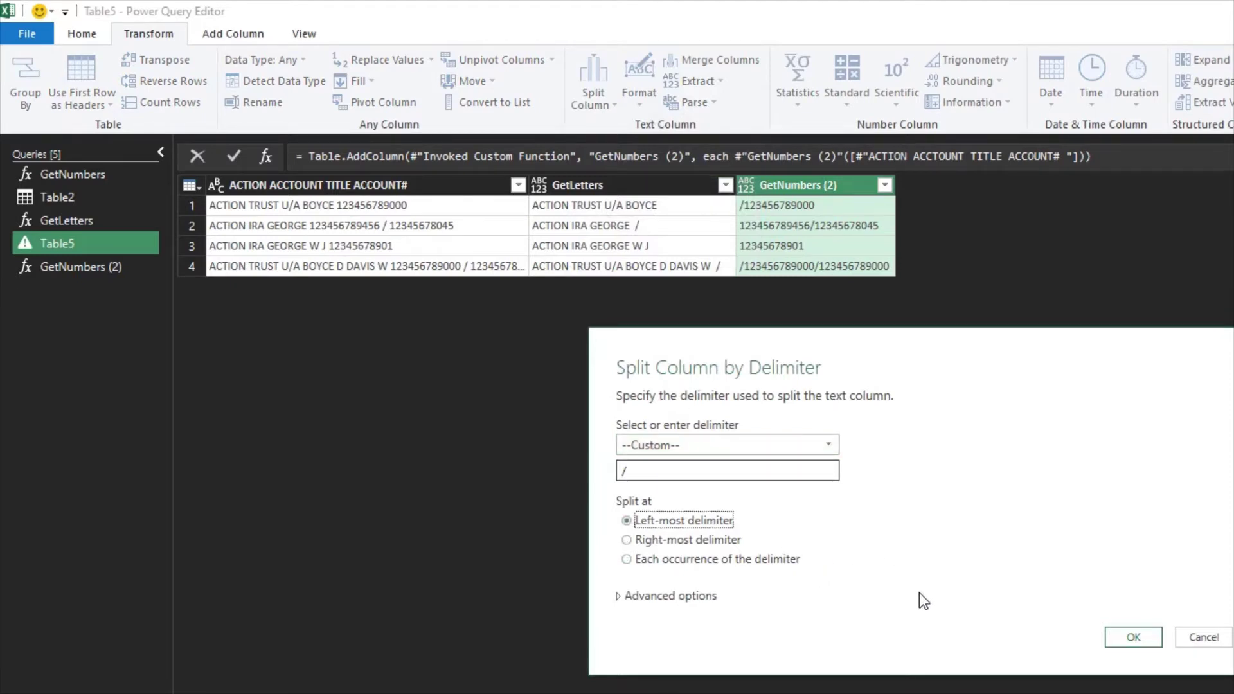
{"action": "left_click", "coordinate": [1129, 636]}
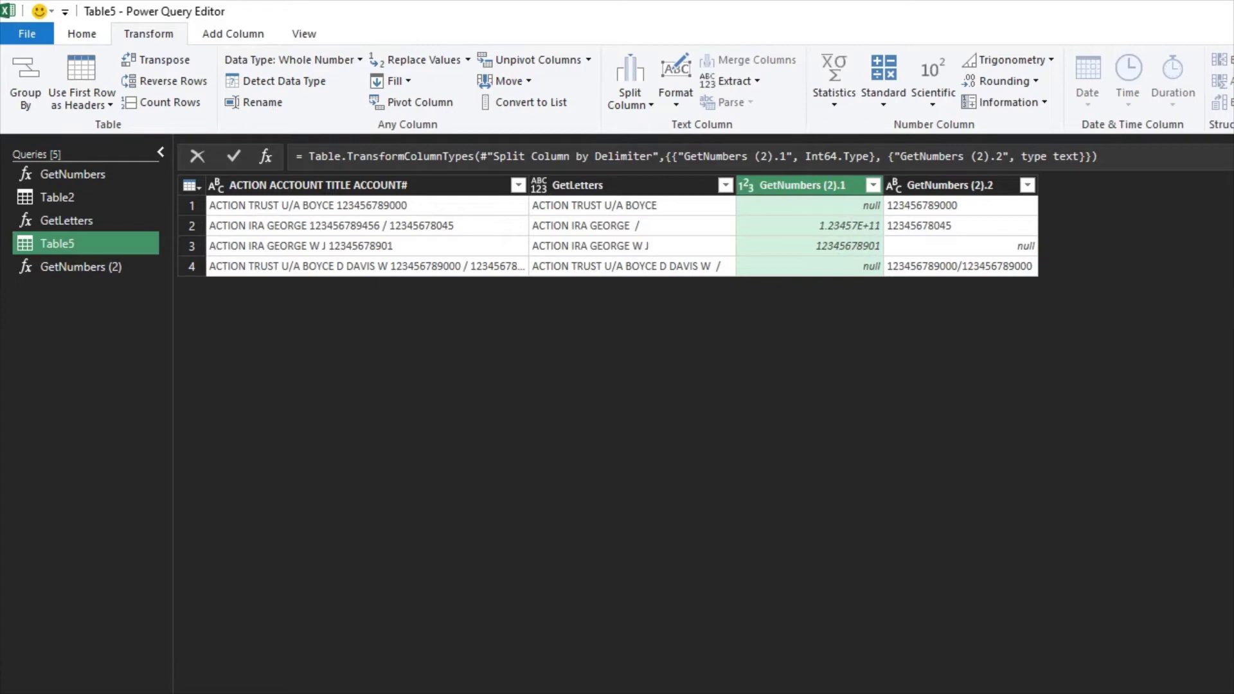
{"action": "key", "text": "Delete"}
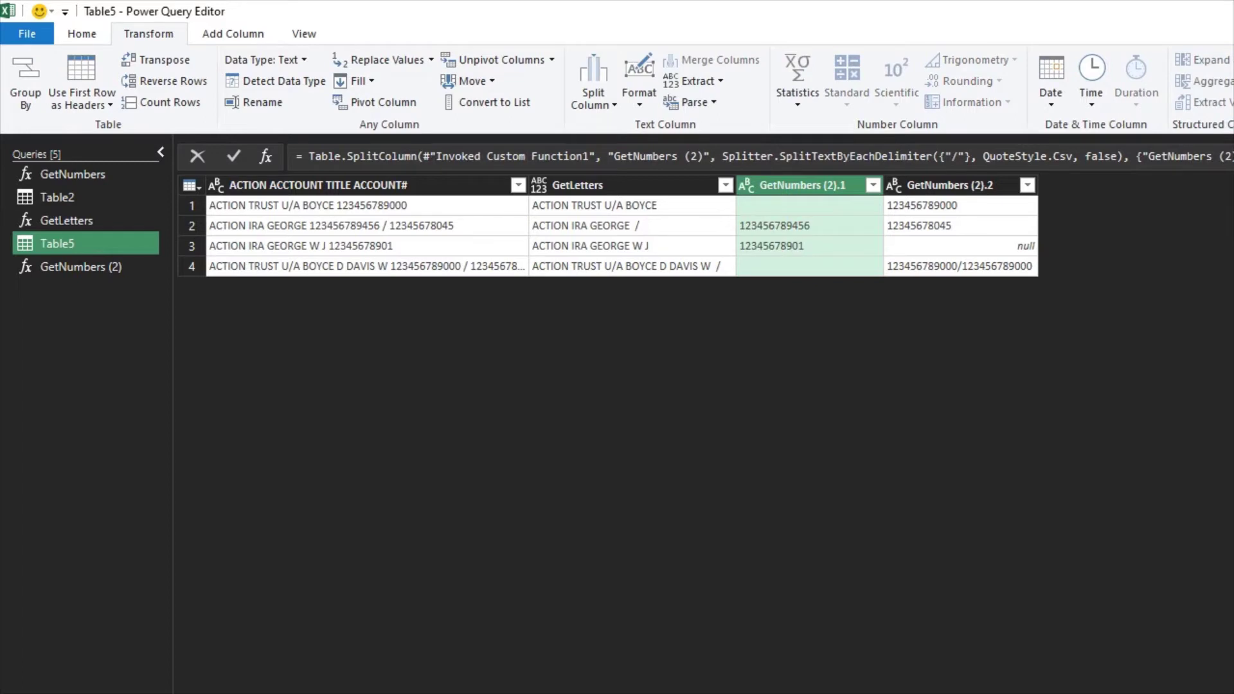
Replace null with an empty value in the GetNumbers (2).2 column
{"action": "left_click", "coordinate": [999, 248]}
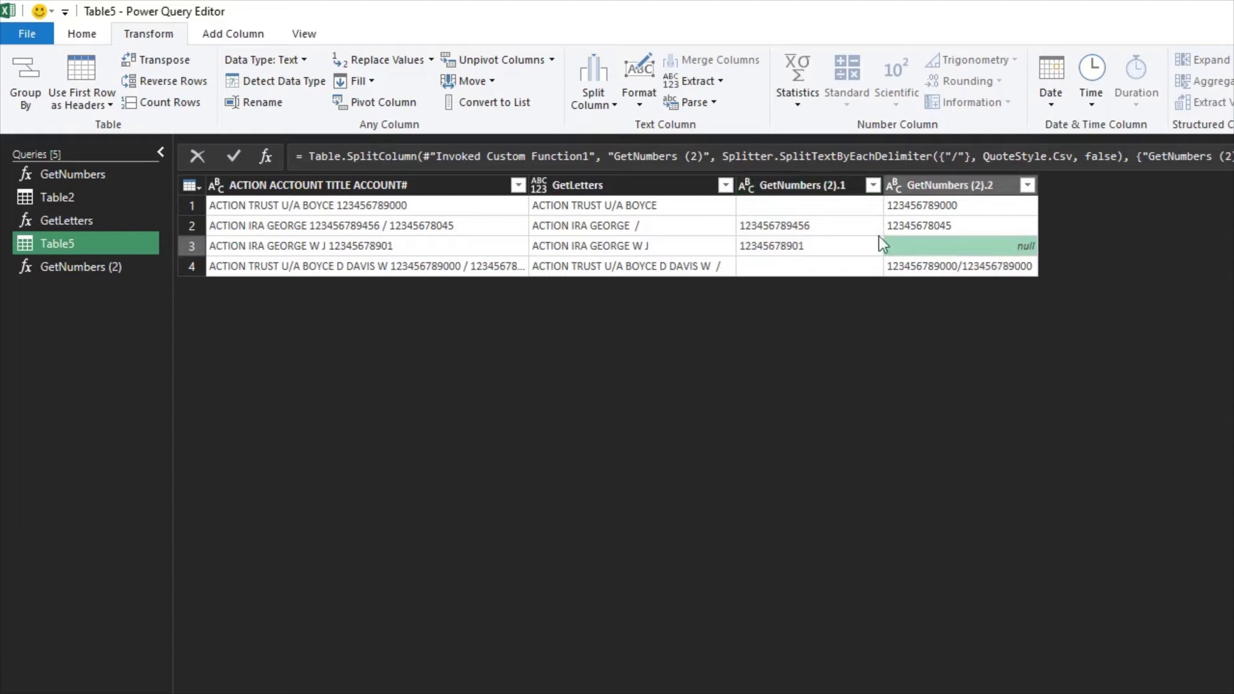
{"action": "left_click", "coordinate": [796, 199]}
{"action": "left_click", "coordinate": [806, 264]}
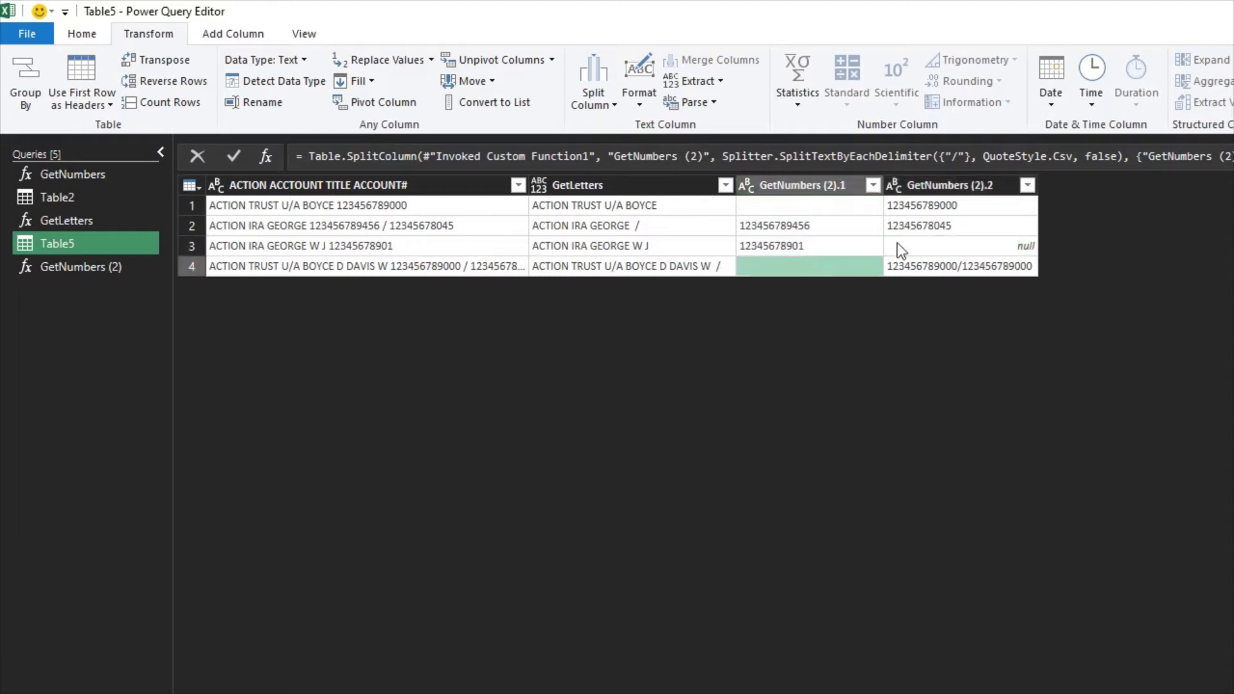
{"action": "left_click", "coordinate": [967, 250]}
{"action": "left_click", "coordinate": [957, 186]}
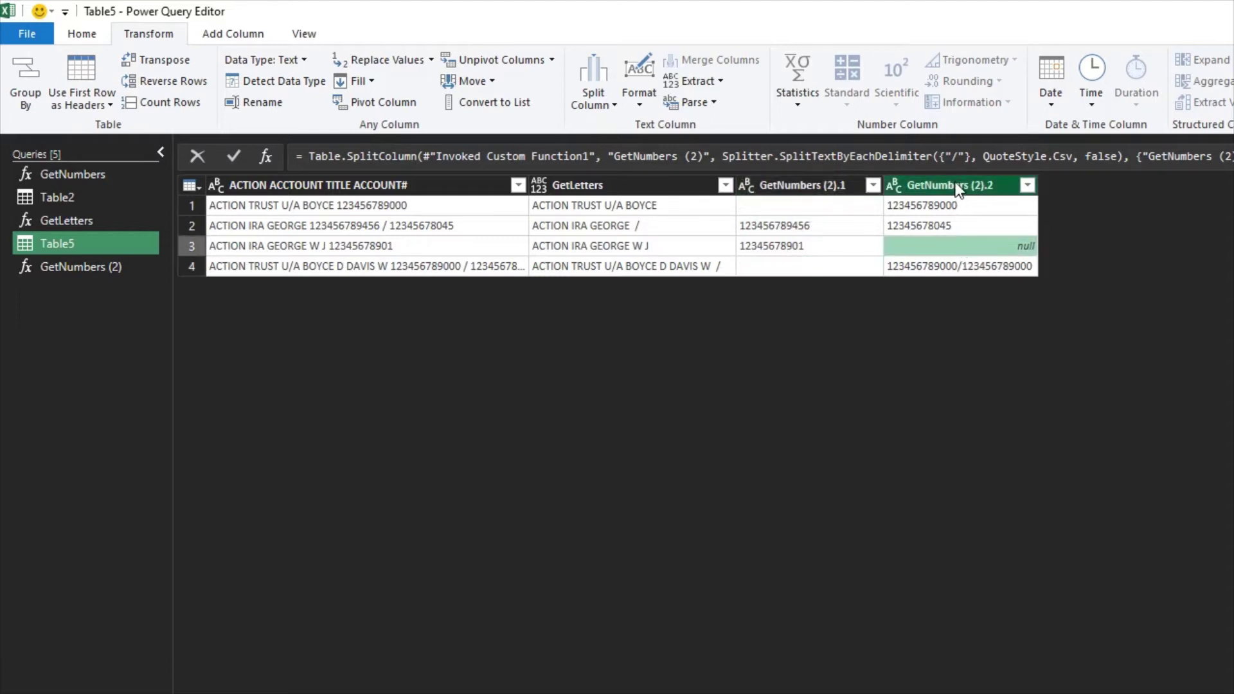
{"action": "right_click", "coordinate": [957, 187]}
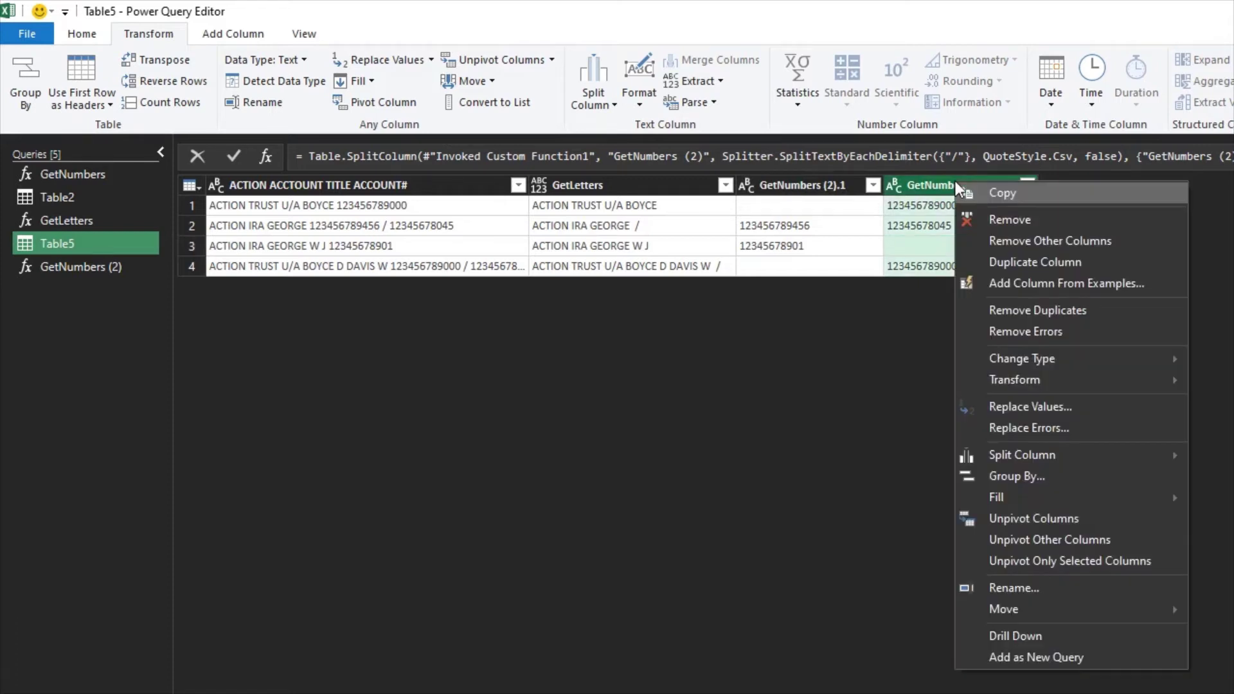
{"action": "left_click", "coordinate": [1051, 412]}
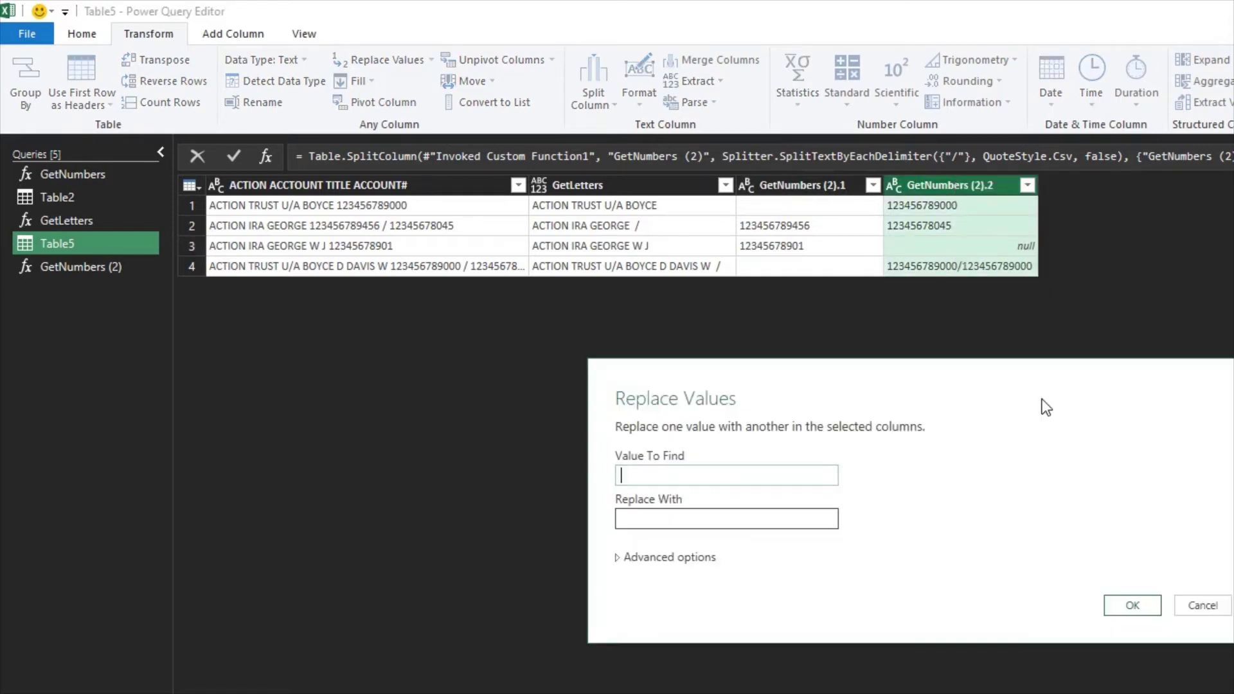
{"action": "type", "text": "null"}
{"action": "left_click", "coordinate": [1127, 602]}
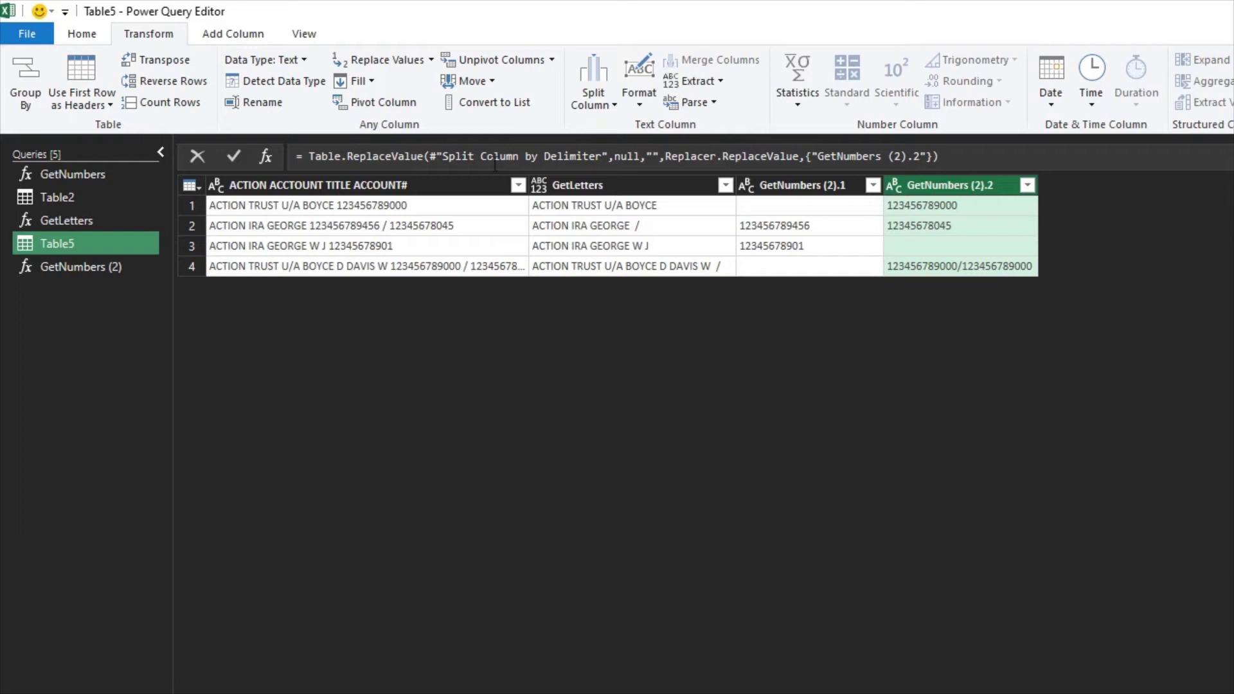
Start a custom column in Table5 whose formula returns GetNumbers (2).2 if GetNumbers (2).1 equals ""
{"action": "left_click", "coordinate": [247, 40]}
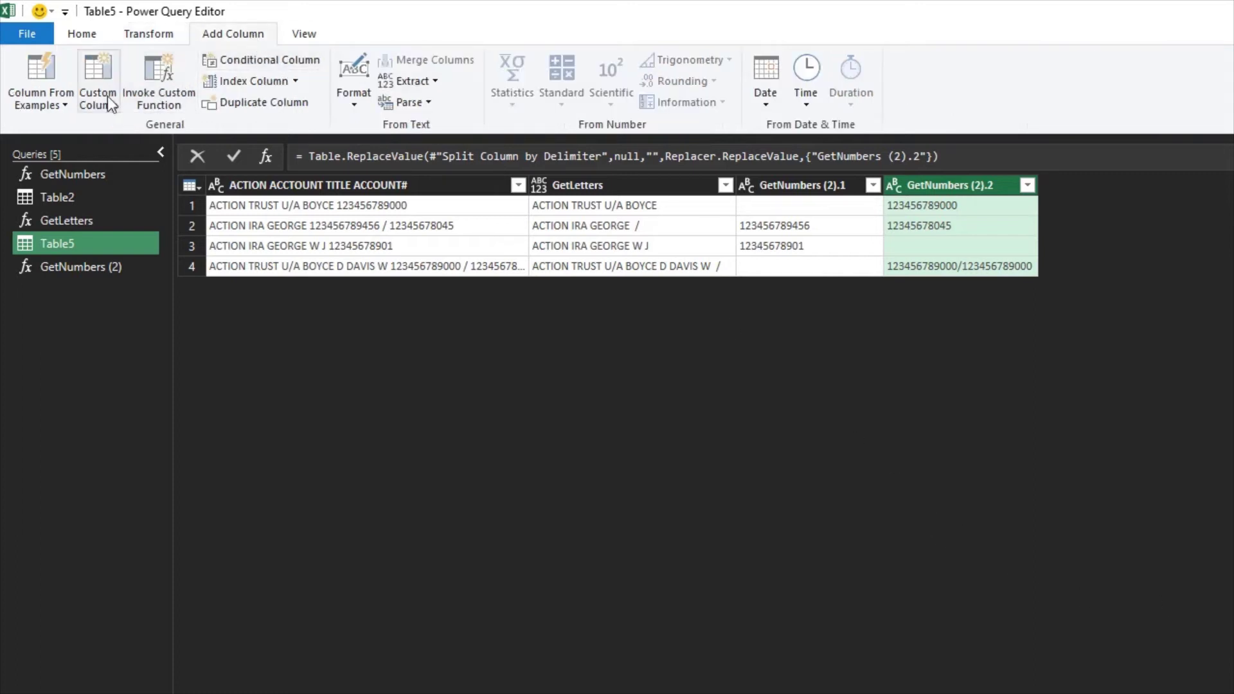
{"action": "left_click", "coordinate": [88, 97]}
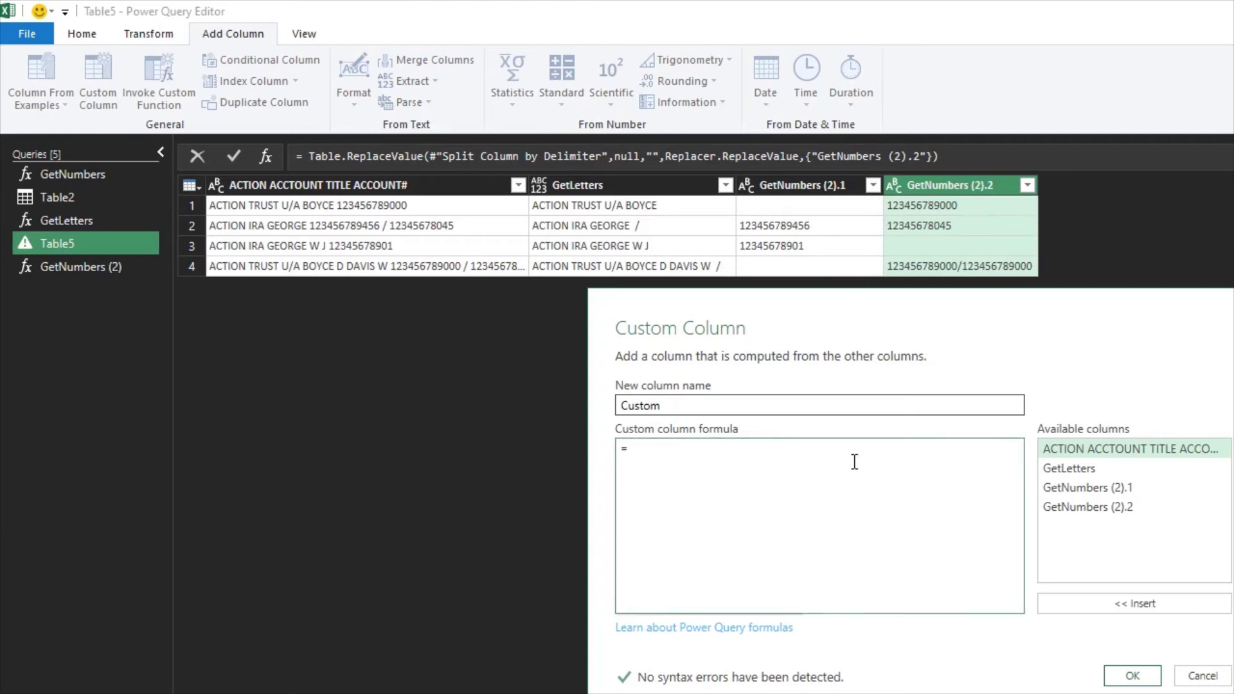
{"action": "type", "text": "if"}
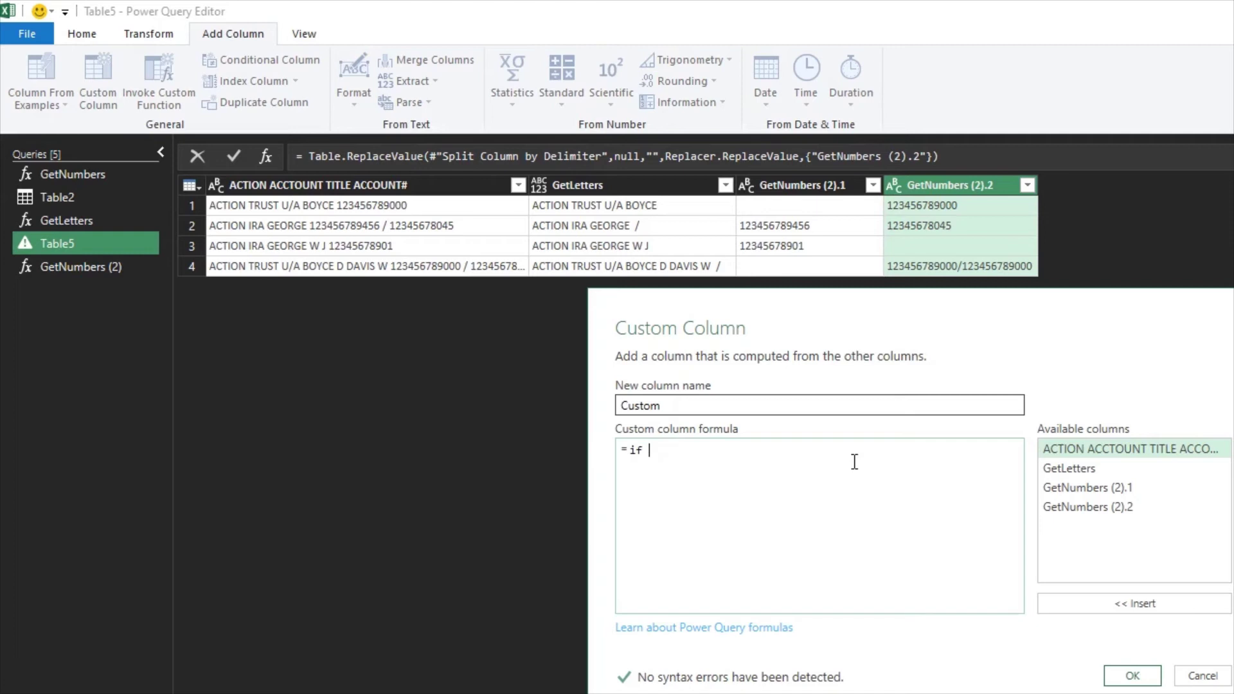
{"action": "double_click", "coordinate": [1110, 488]}
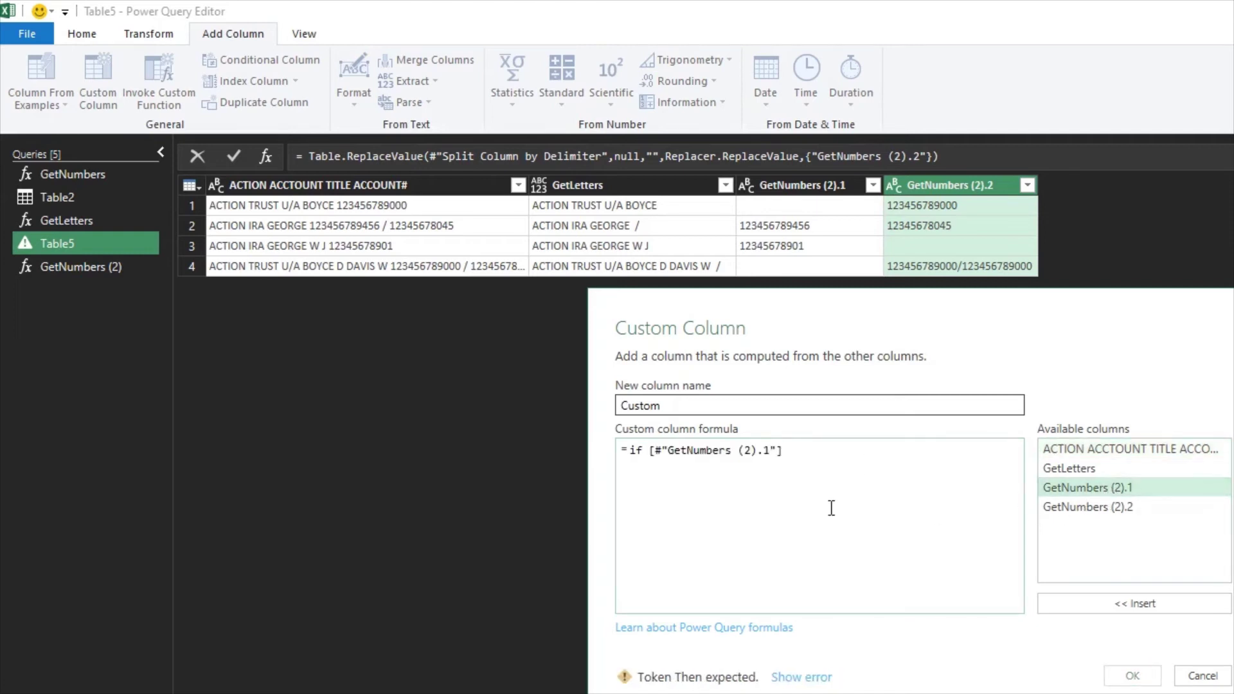
{"action": "type", "text": "== \"\""}
{"action": "key", "text": "Left"}
{"action": "key", "text": "Left"}
{"action": "key", "text": "Left"}
{"action": "key", "text": "Left"}
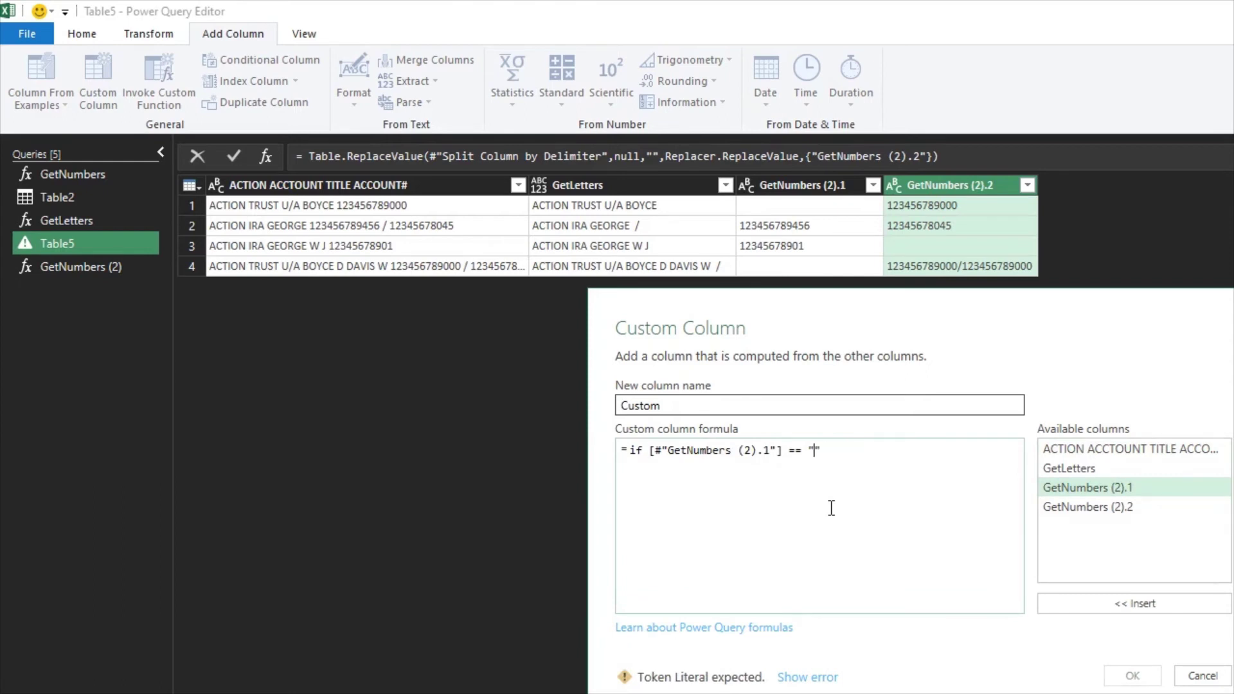
{"action": "key", "text": "BackSpace"}
{"action": "key", "text": "End"}
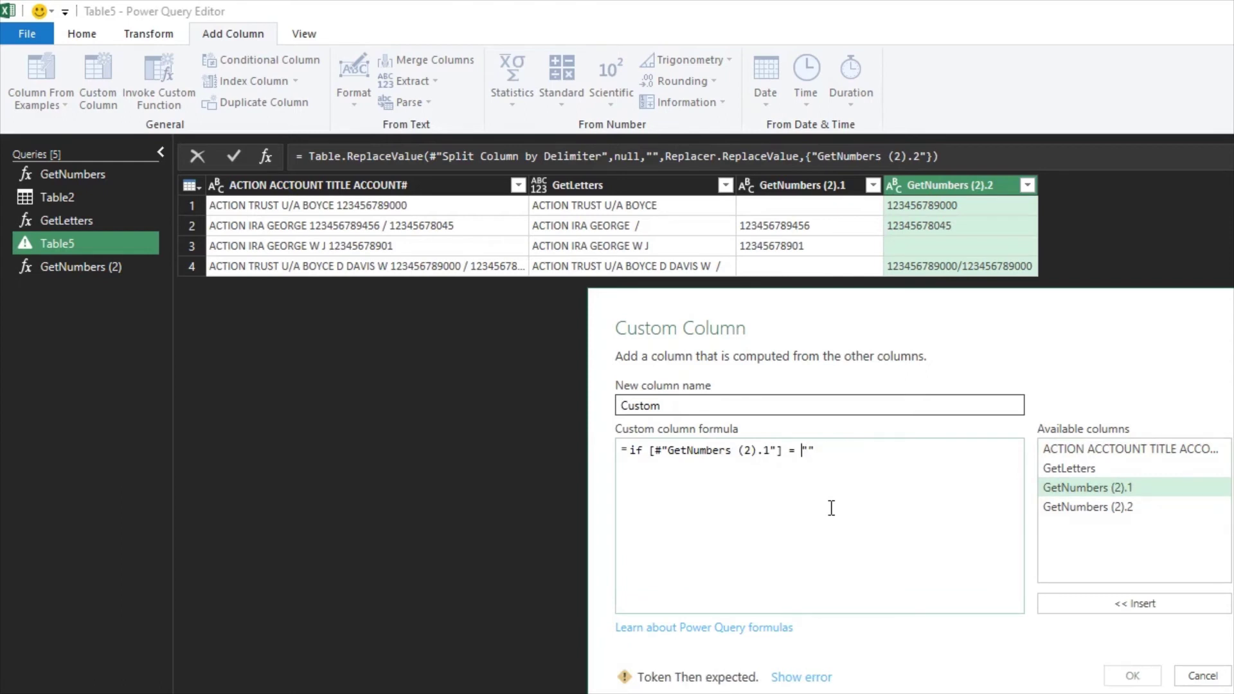
{"action": "type", "text": "then"}
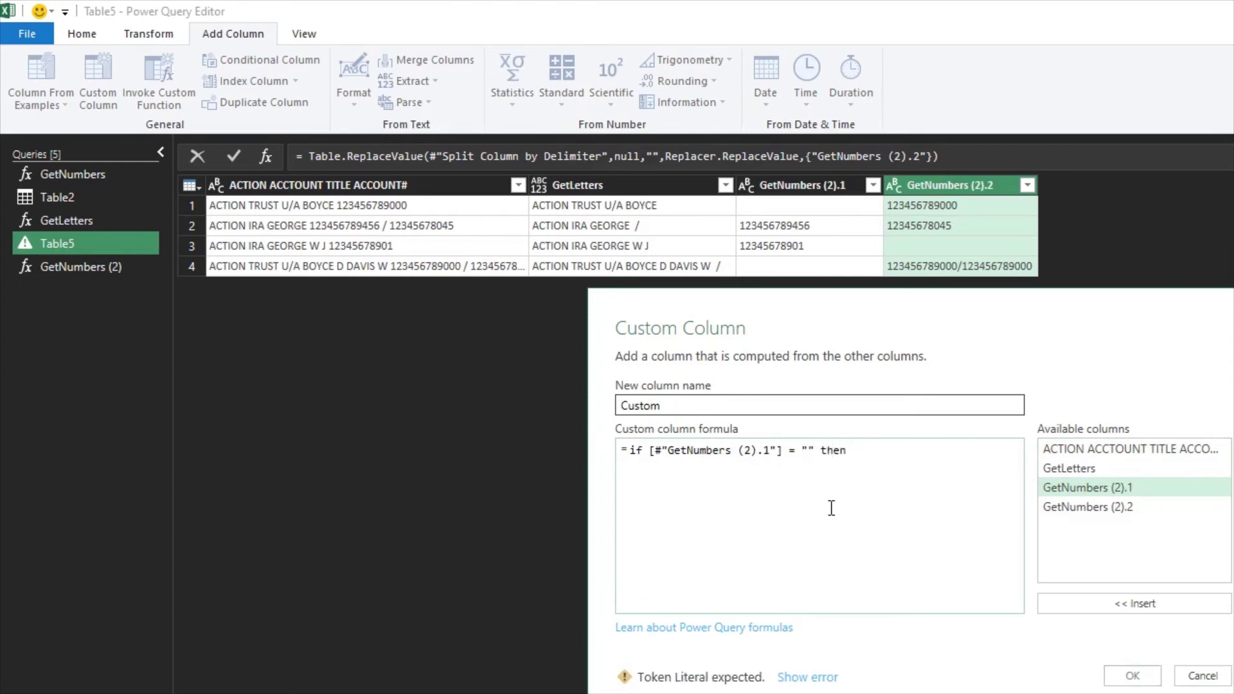
{"action": "double_click", "coordinate": [1097, 508]}
Extend the custom column formula with an else if branch returning GetNumbers (2).1 when GetNumbers (2).2 equals ""
{"action": "type", "text": "else if"}
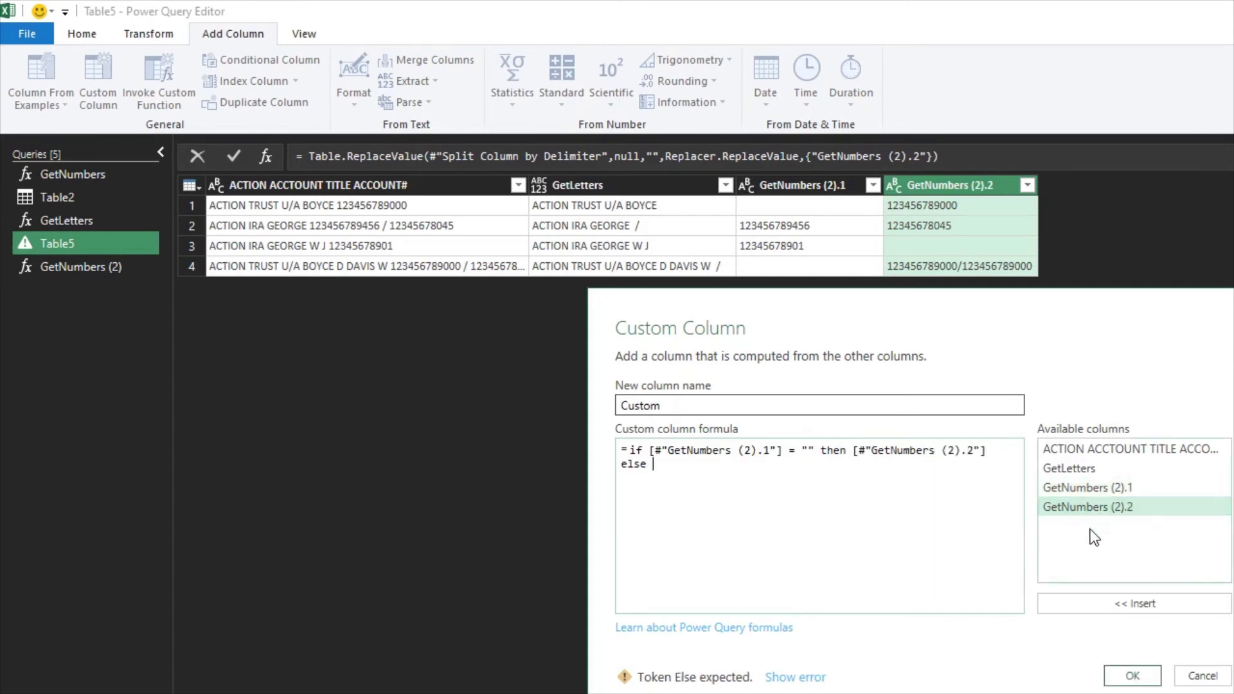
{"action": "double_click", "coordinate": [1088, 508]}
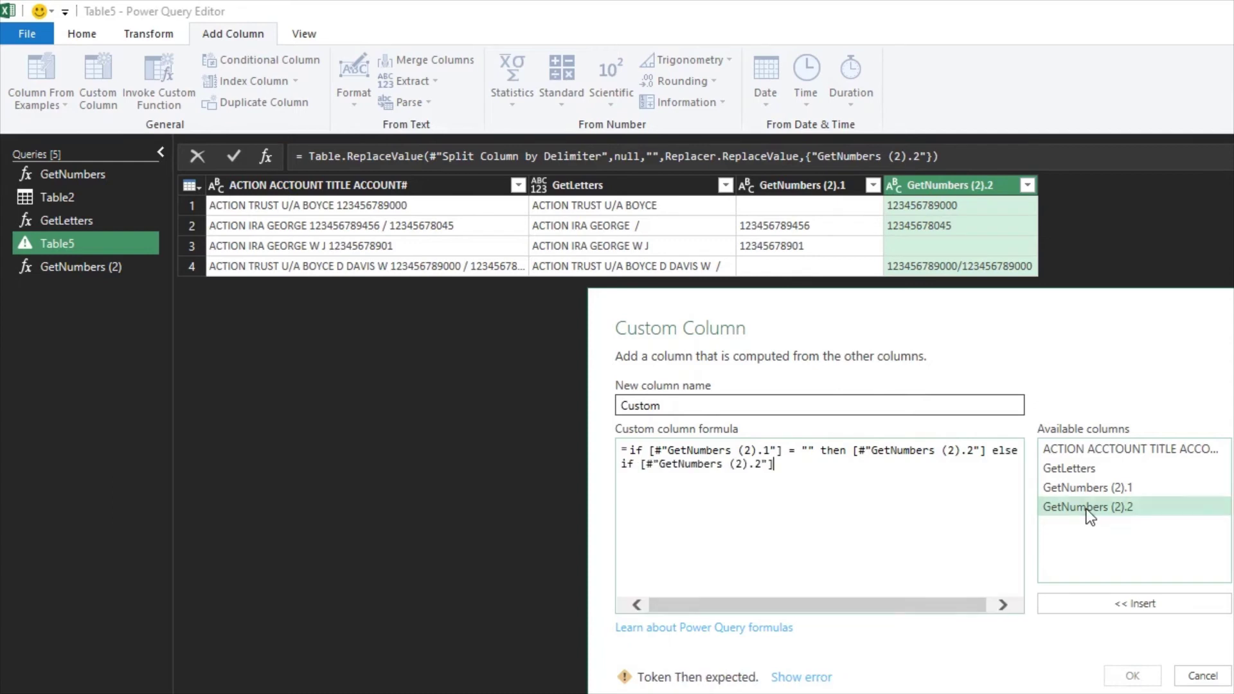
{"action": "type", "text": "= \"\" then"}
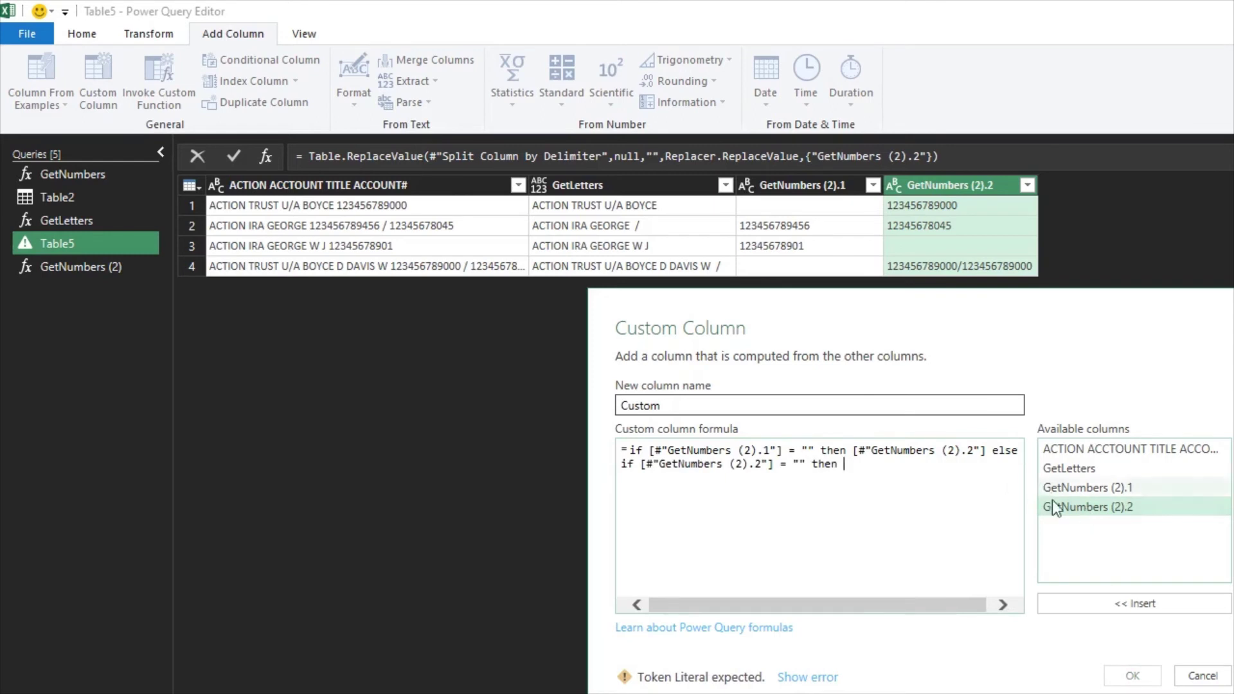
{"action": "double_click", "coordinate": [1117, 490]}
Finish the formula with an else branch joining GetNumbers (2).1 & "/" & GetNumbers (2).2, and add the custom column
{"action": "type", "text": "else if"}
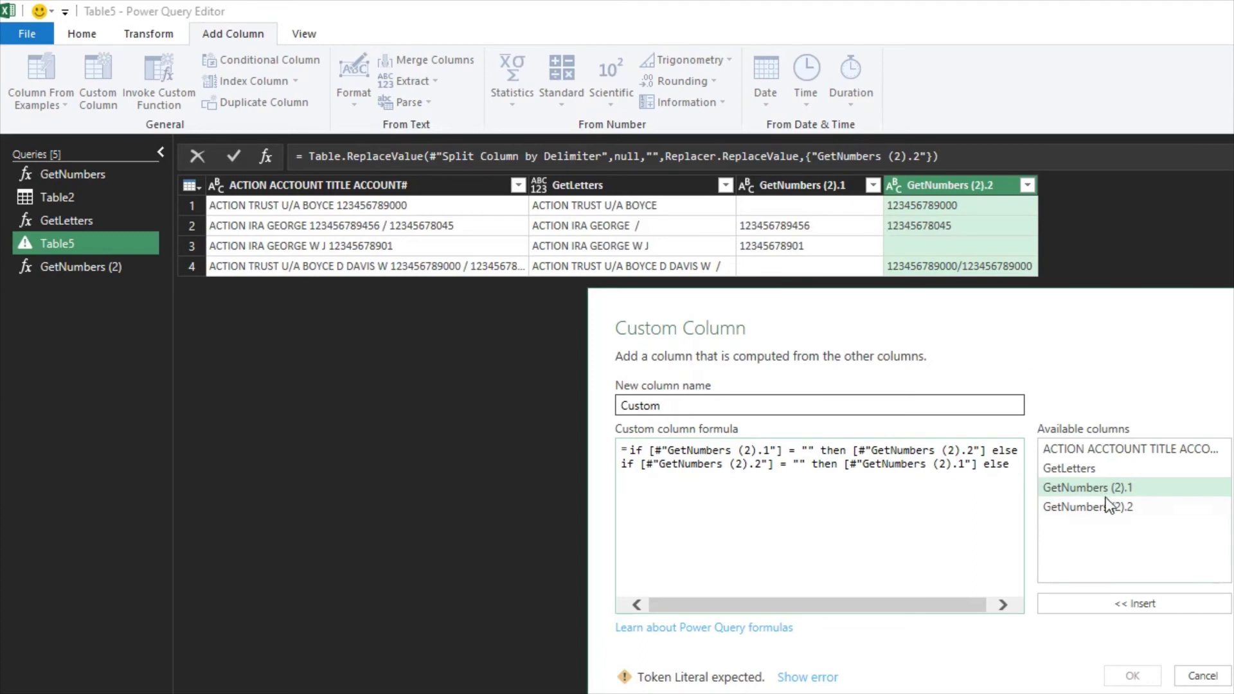
{"action": "double_click", "coordinate": [1108, 484]}
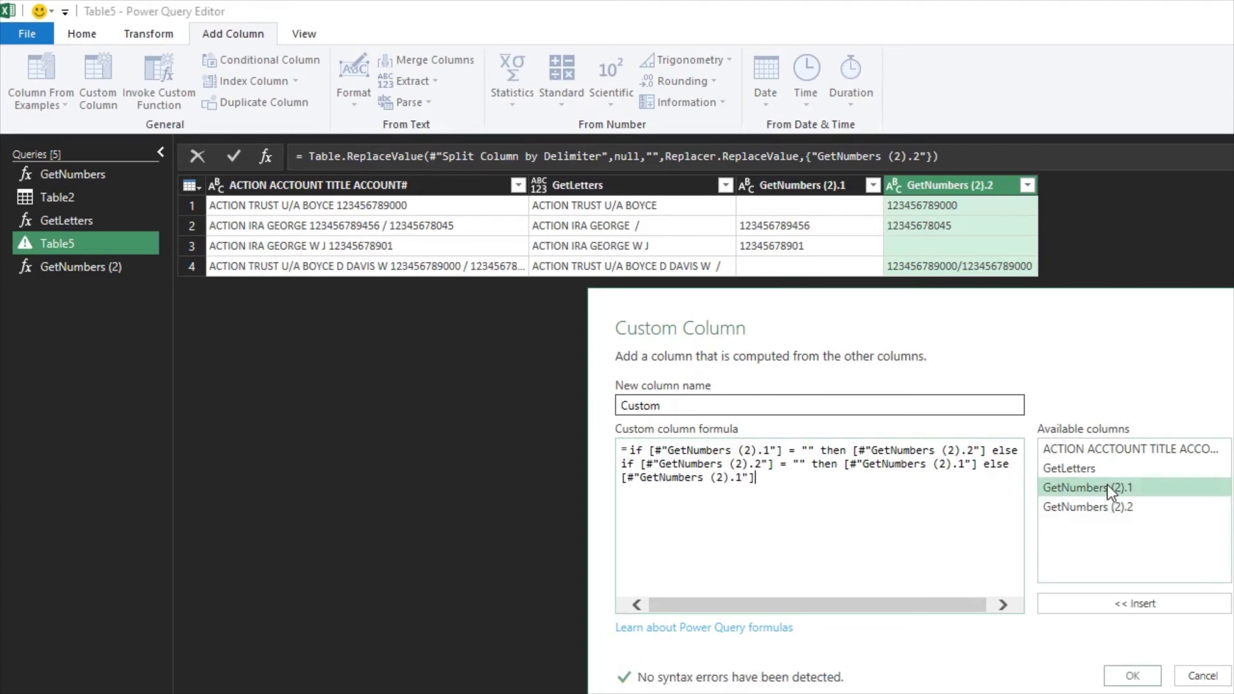
{"action": "type", "text": "& \"?"}
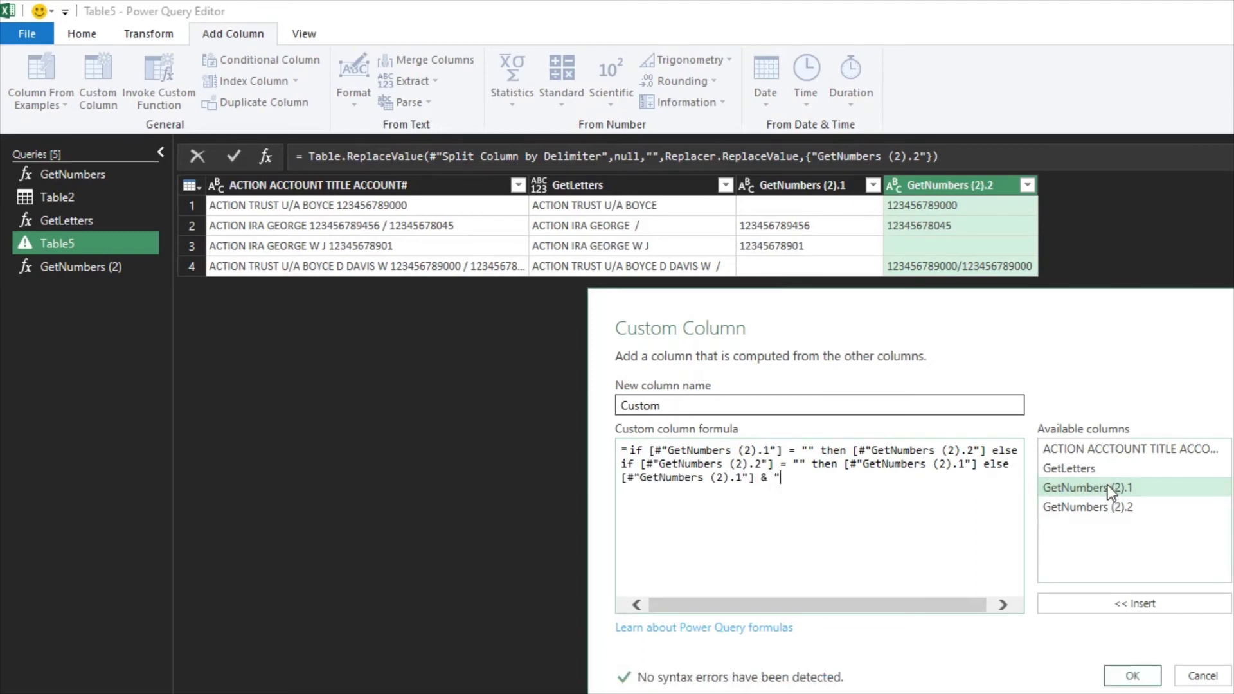
{"action": "key", "text": "BackSpace"}
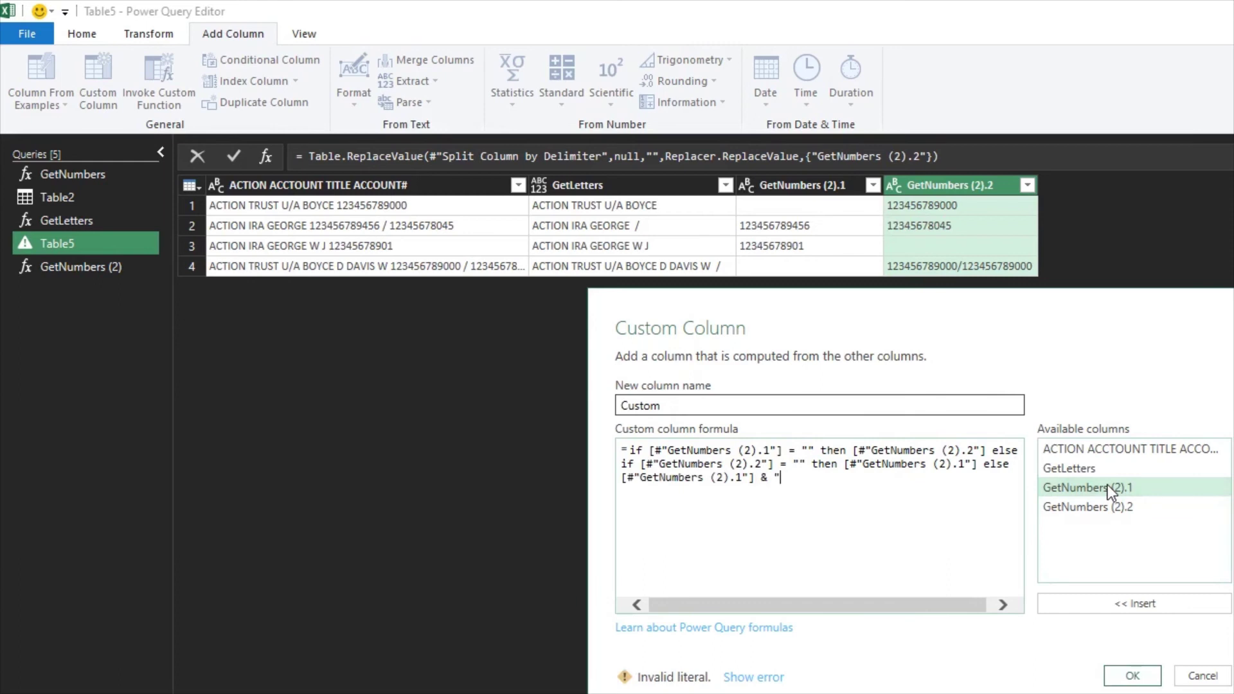
{"action": "type", "text": "/\" &"}
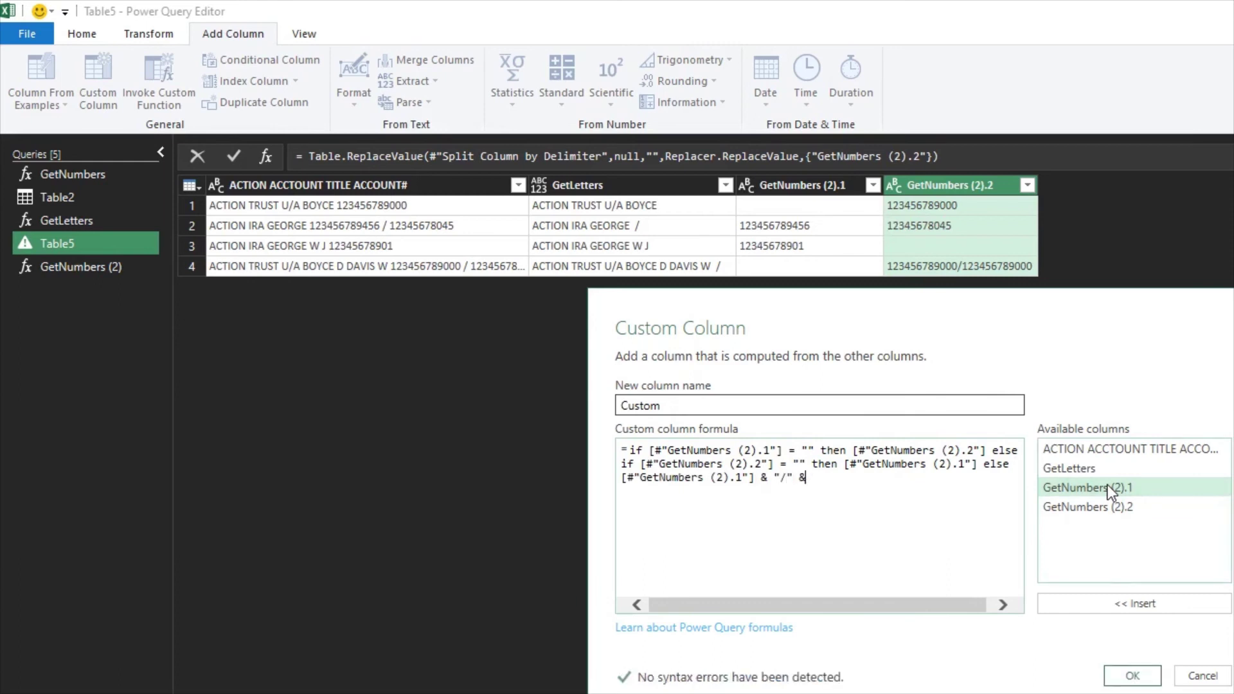
{"action": "double_click", "coordinate": [1102, 508]}
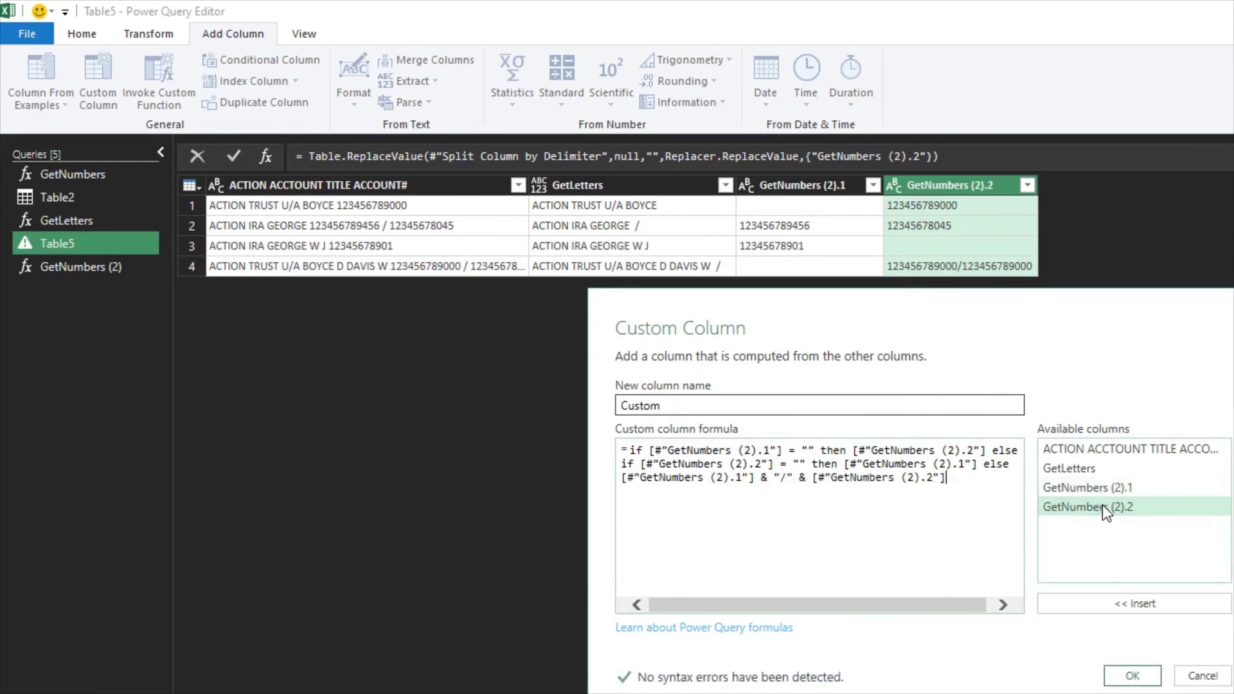
{"action": "left_click", "coordinate": [1132, 675]}
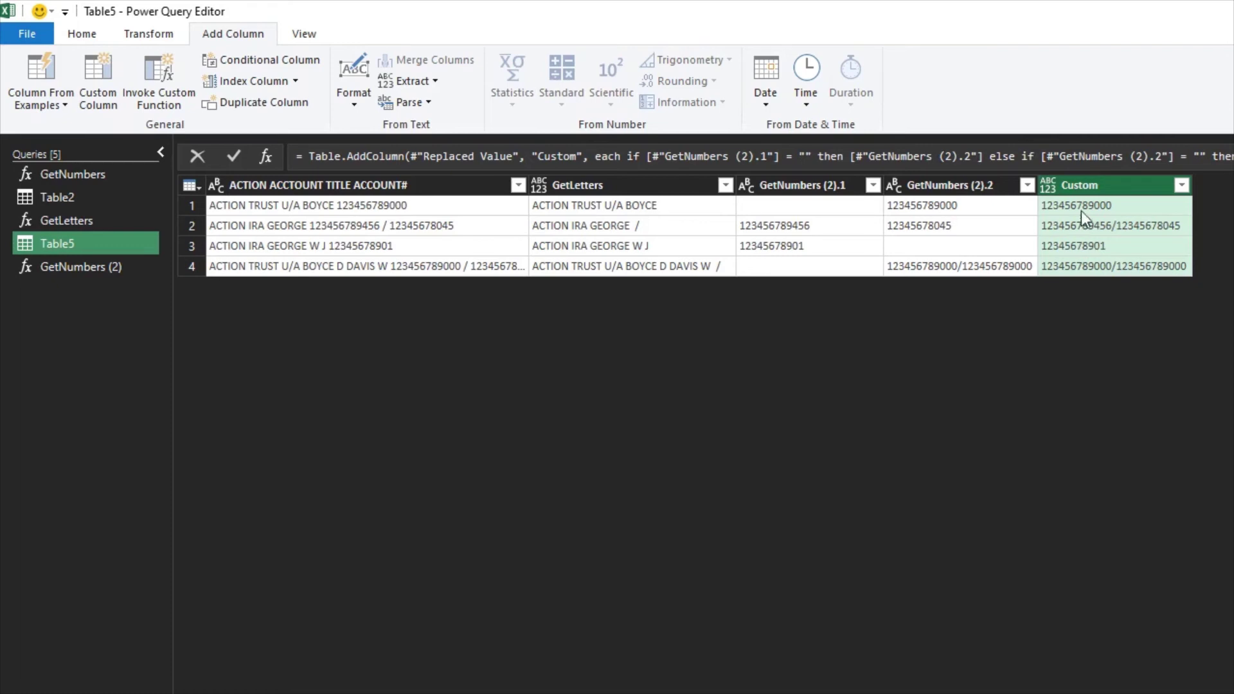
Remove the GetNumbers (2).1 and GetNumbers (2).2 columns from Table5
{"action": "left_click", "coordinate": [934, 184]}
{"action": "left_click", "coordinate": [808, 192], "text": "ctrl"}
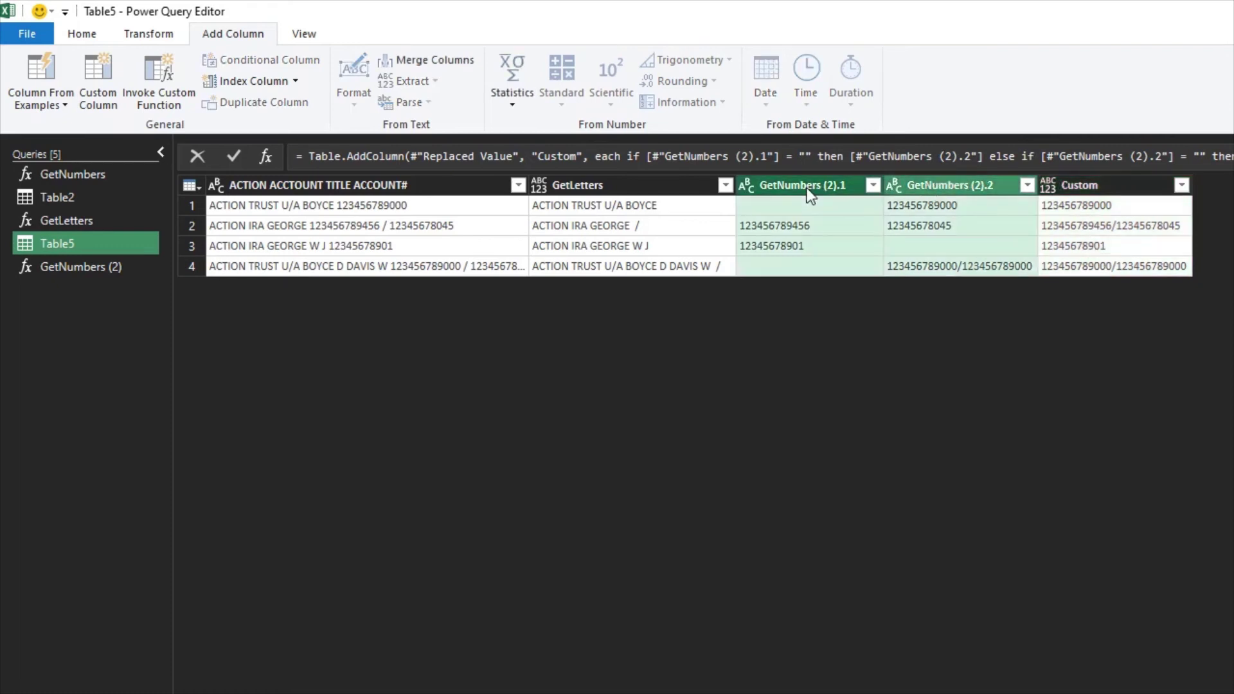
{"action": "right_click", "coordinate": [808, 192]}
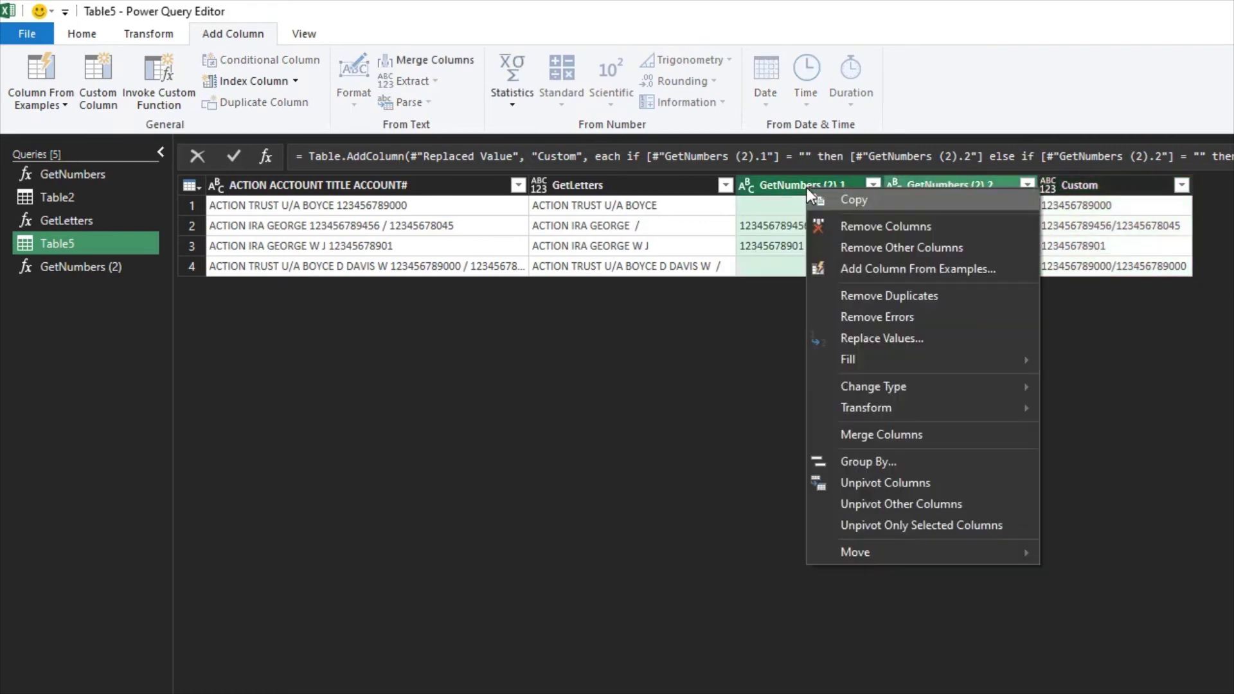
{"action": "left_click", "coordinate": [866, 226]}
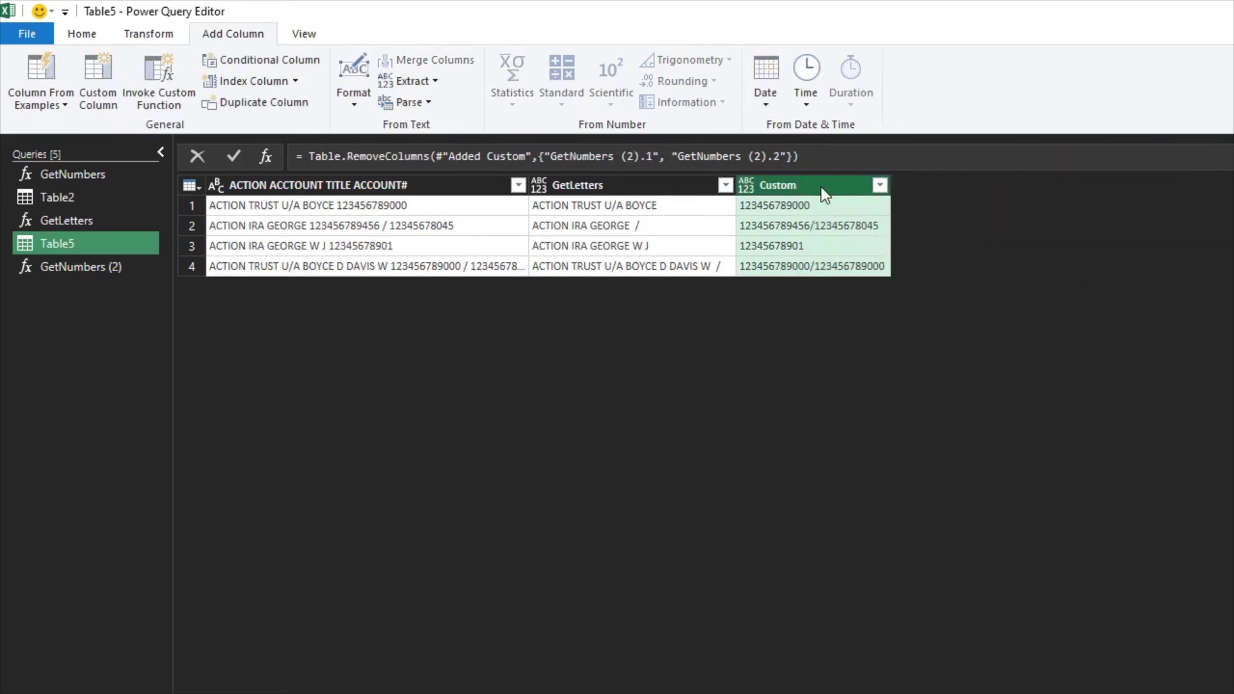
Rename the GetLetters column as Account Title
{"action": "double_click", "coordinate": [627, 187]}
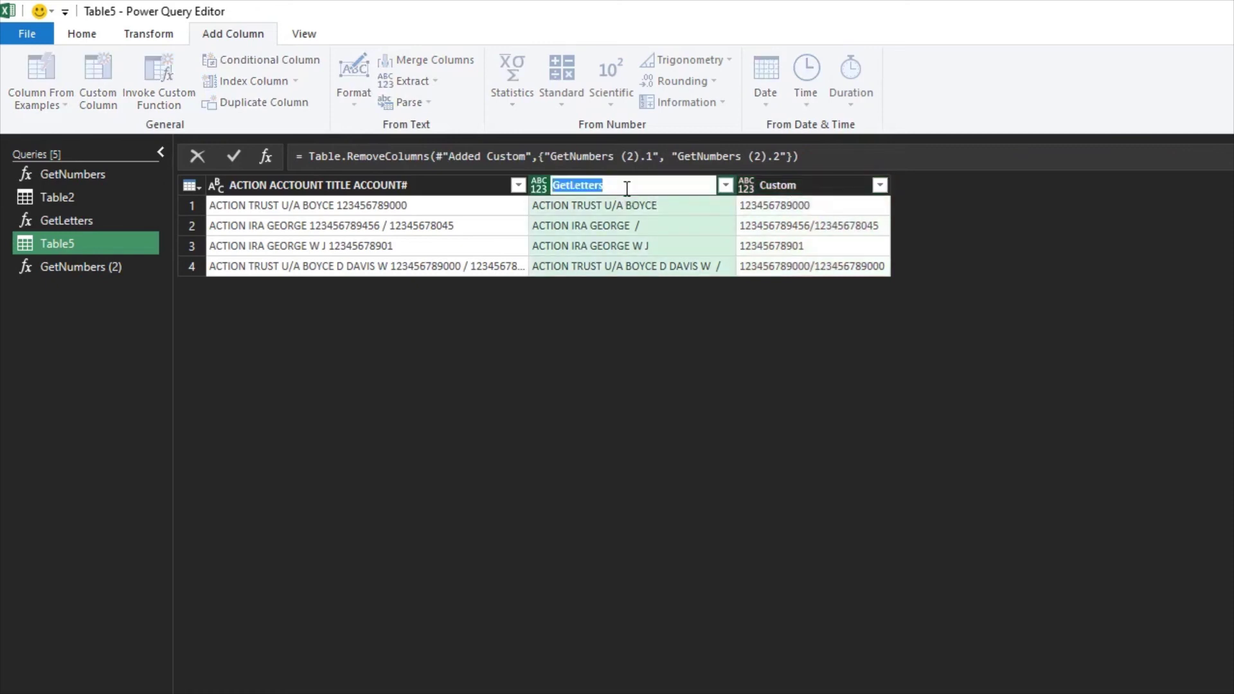
{"action": "type", "text": "Account Title"}
{"action": "key", "text": "Return"}
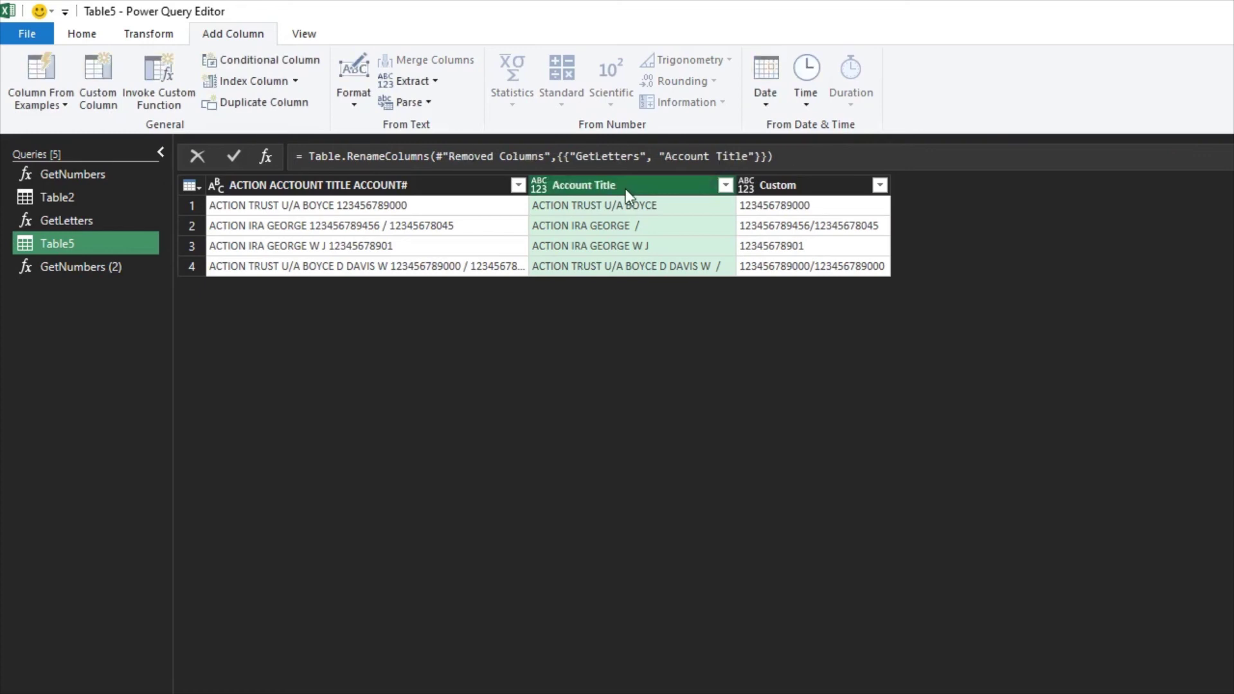
Rename the Custom column as Account Number(s)
{"action": "double_click", "coordinate": [776, 183]}
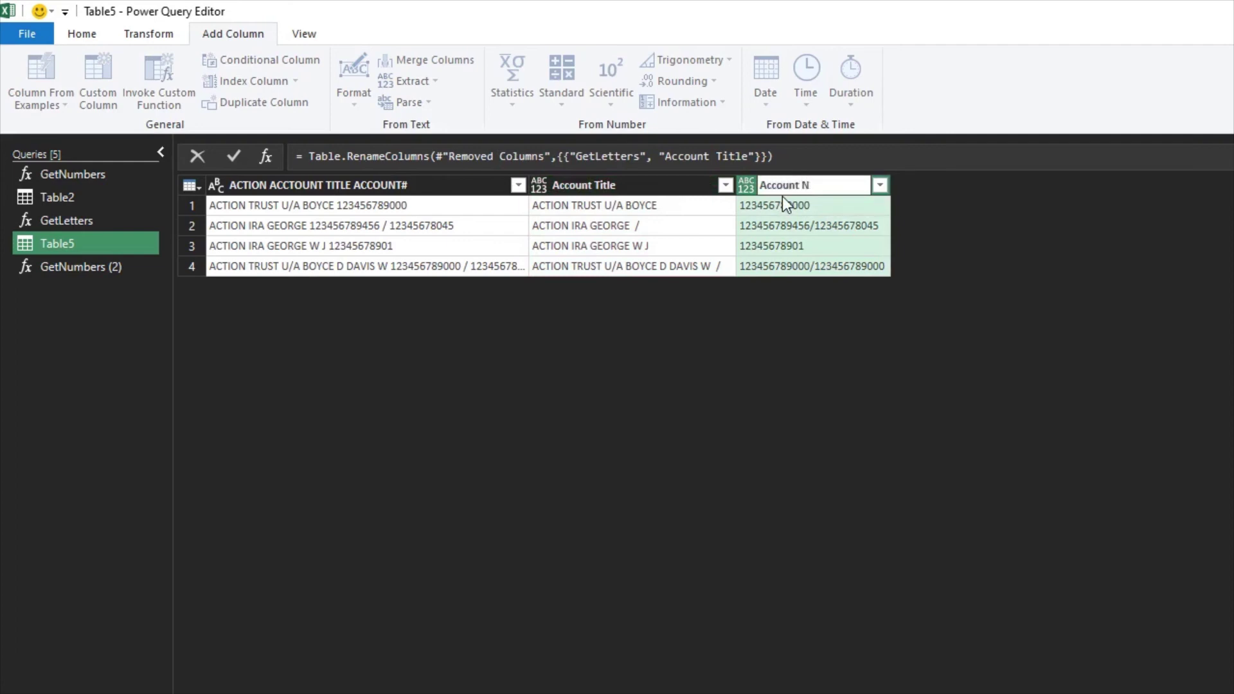
{"action": "type", "text": "Account umber(s)"}
{"action": "key", "text": "Left"}
{"action": "key", "text": "Left"}
{"action": "key", "text": "Left"}
{"action": "key", "text": "Left"}
{"action": "key", "text": "Left"}
{"action": "key", "text": "Left"}
{"action": "key", "text": "Left"}
{"action": "type", "text": "N"}
{"action": "key", "text": "Return"}
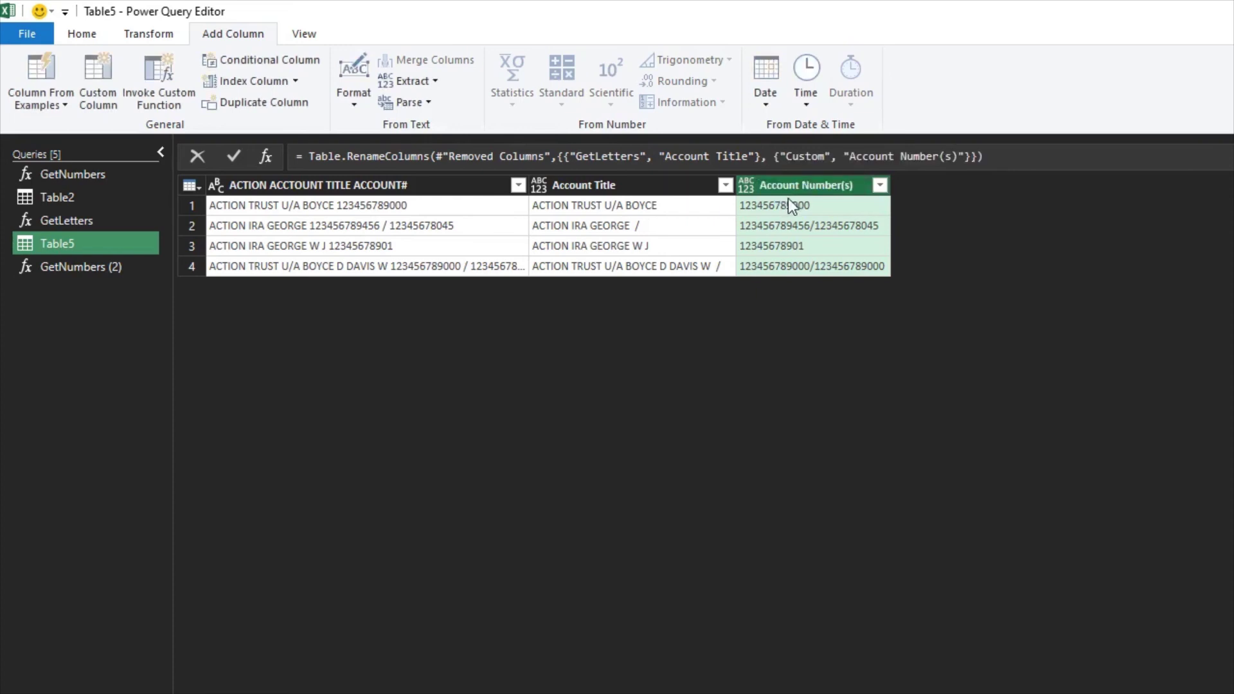
Close the query editor and load the Table5 query as a table in the existing worksheet at Sheet2 cell D1
{"action": "left_click", "coordinate": [90, 36]}
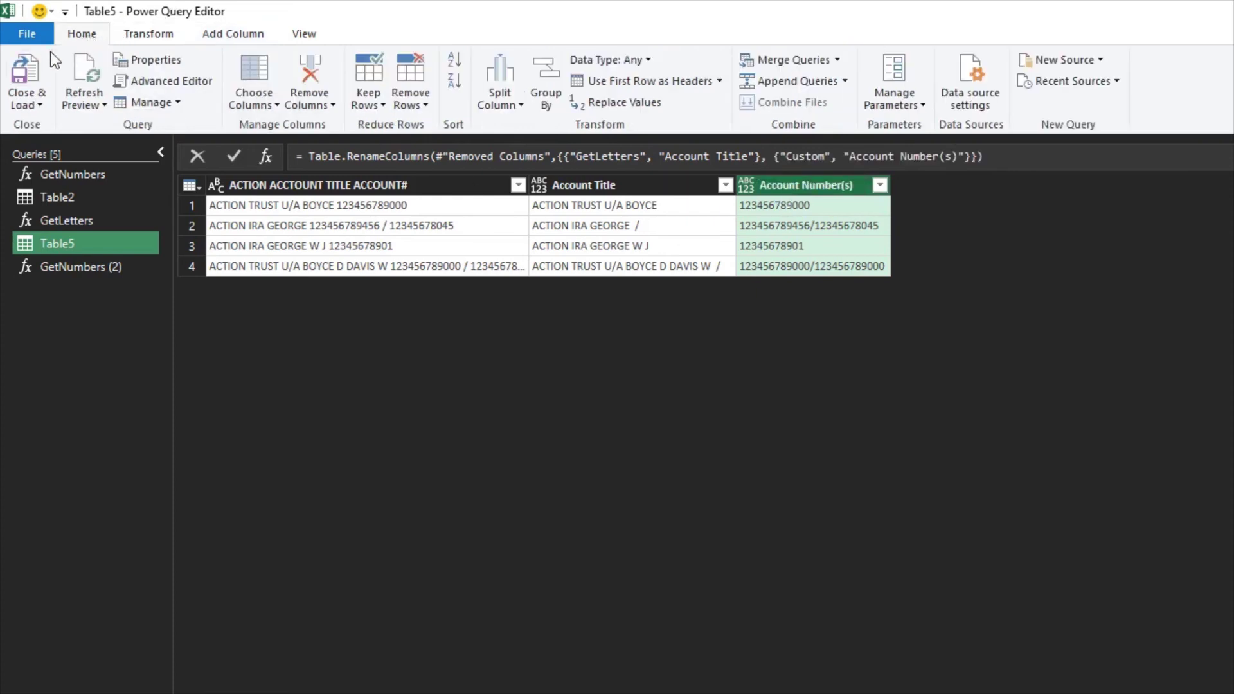
{"action": "left_click", "coordinate": [26, 103]}
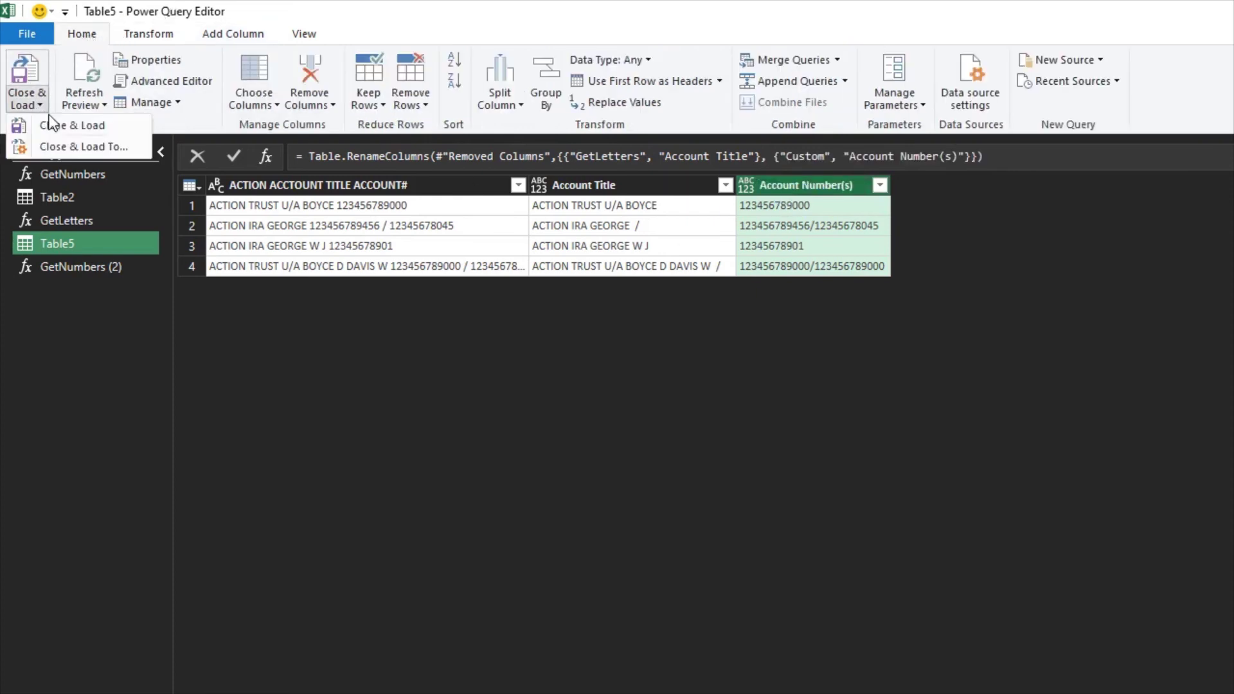
{"action": "left_click", "coordinate": [66, 146]}
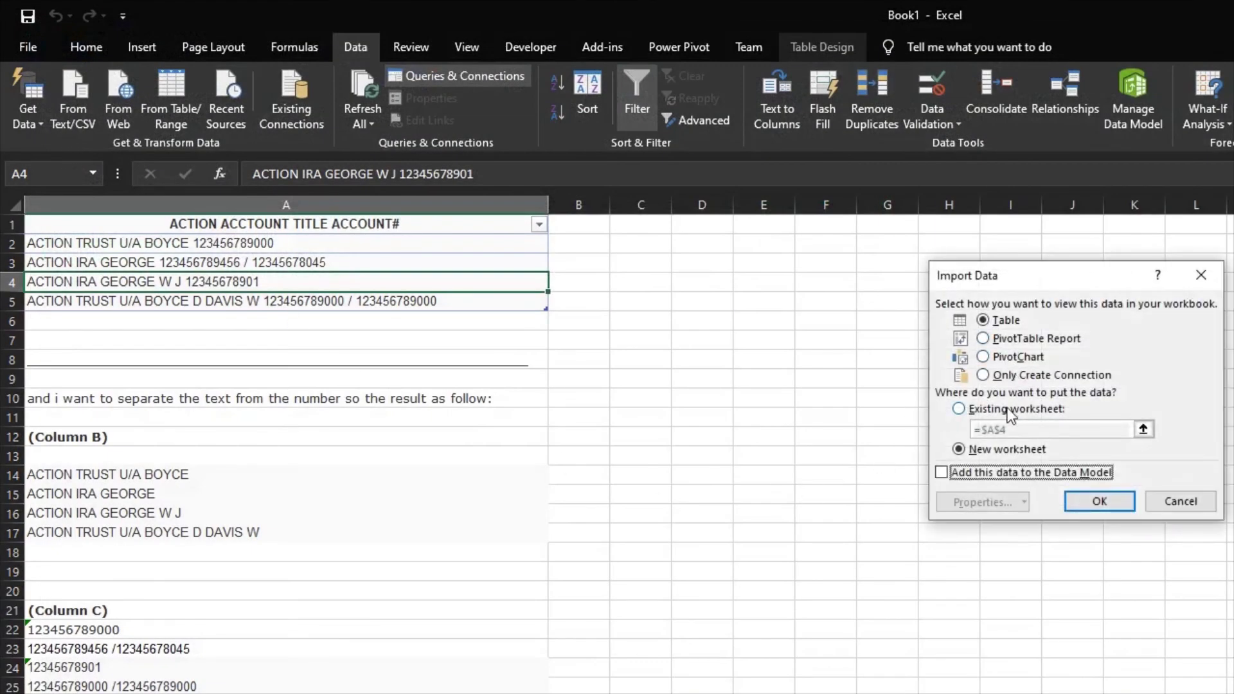
{"action": "left_click", "coordinate": [1005, 408]}
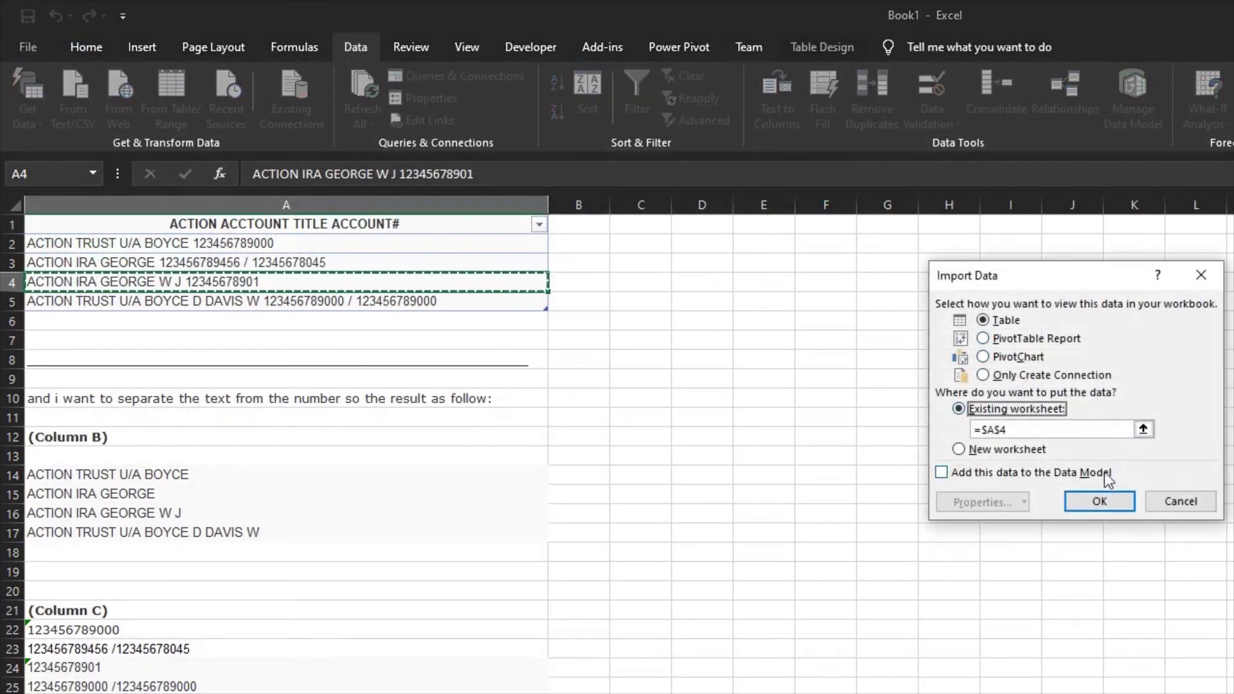
{"action": "left_click", "coordinate": [1142, 431]}
{"action": "left_click", "coordinate": [697, 225]}
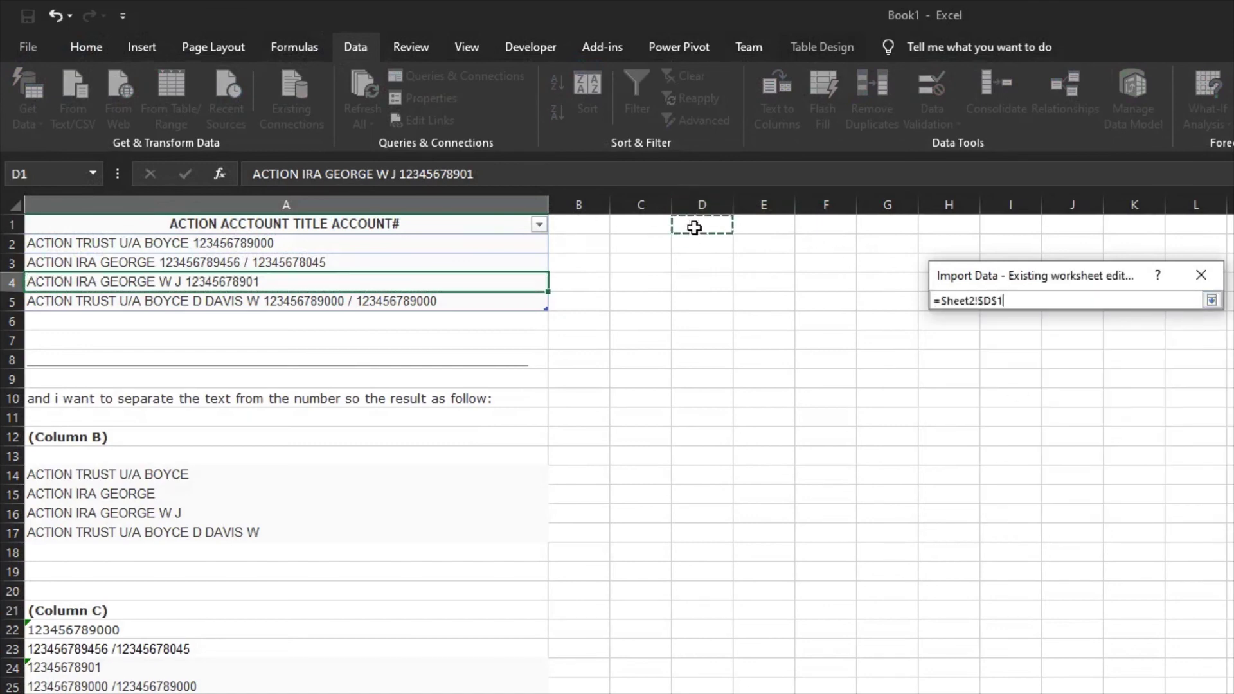
{"action": "left_click", "coordinate": [1211, 300]}
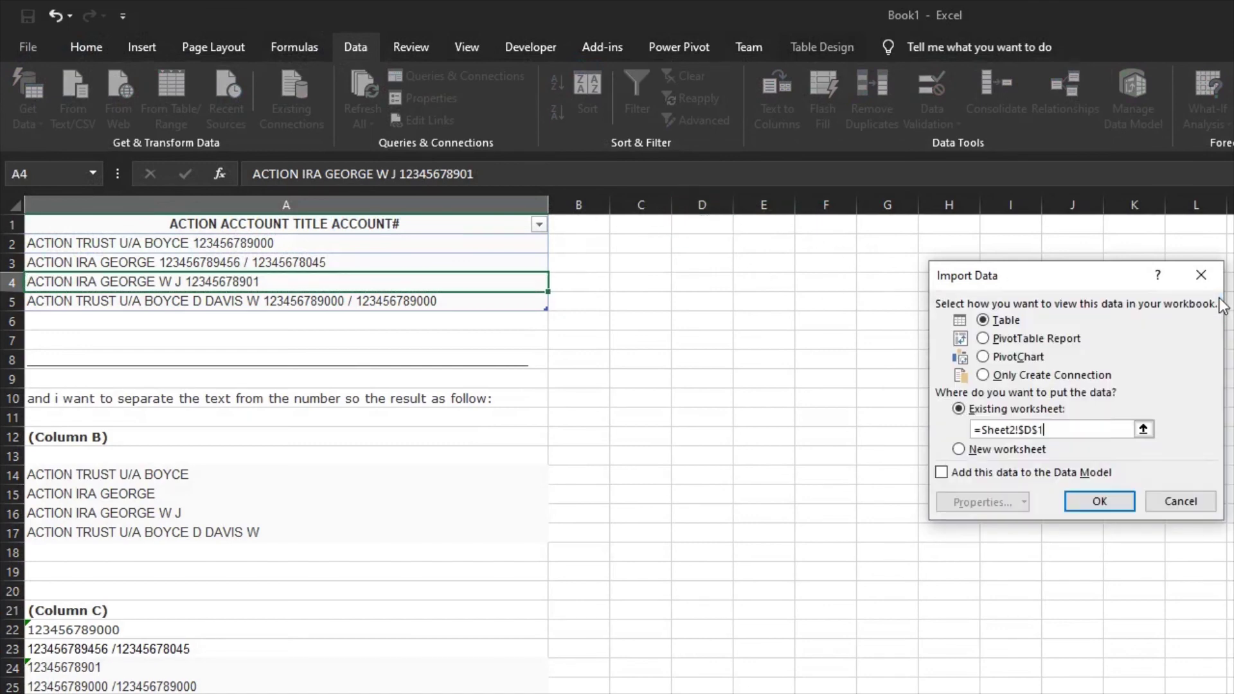
{"action": "left_click", "coordinate": [1101, 500]}
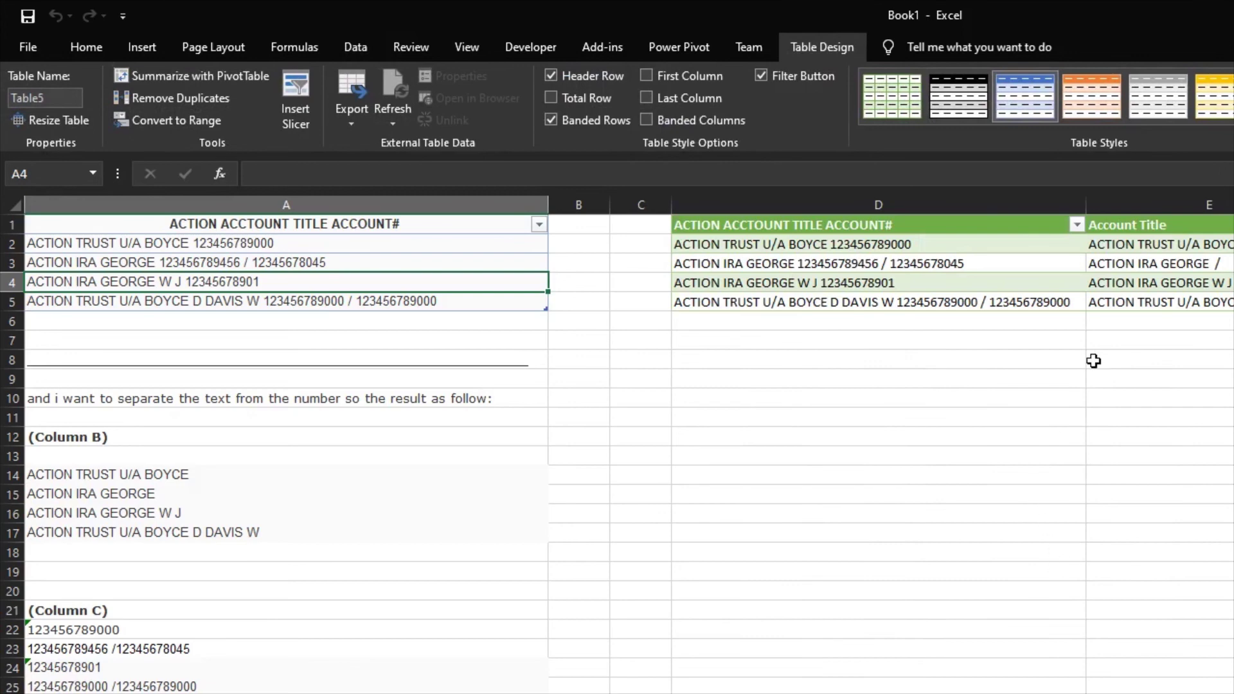
Compare the source rows and the expected Column B and Column C results with the loaded table
{"action": "left_click_drag", "start_coordinate": [308, 241], "coordinate": [316, 298]}
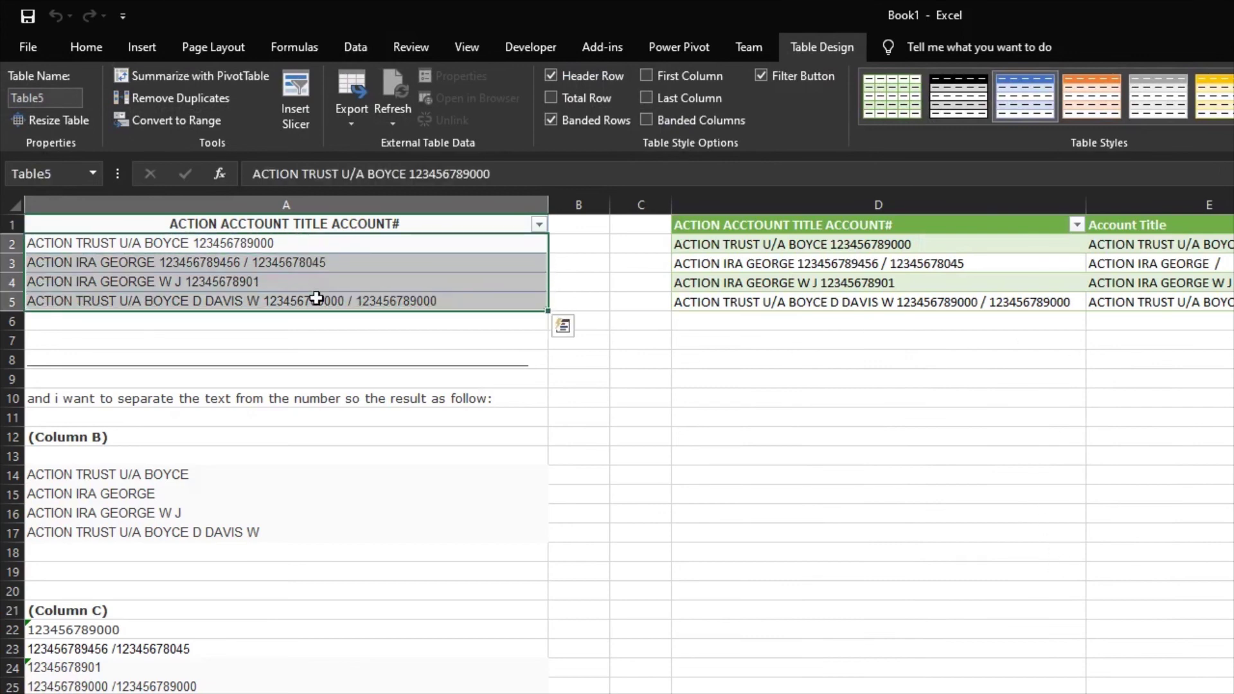
{"action": "left_click_drag", "start_coordinate": [168, 474], "coordinate": [161, 530]}
{"action": "left_click_drag", "start_coordinate": [130, 635], "coordinate": [136, 688]}
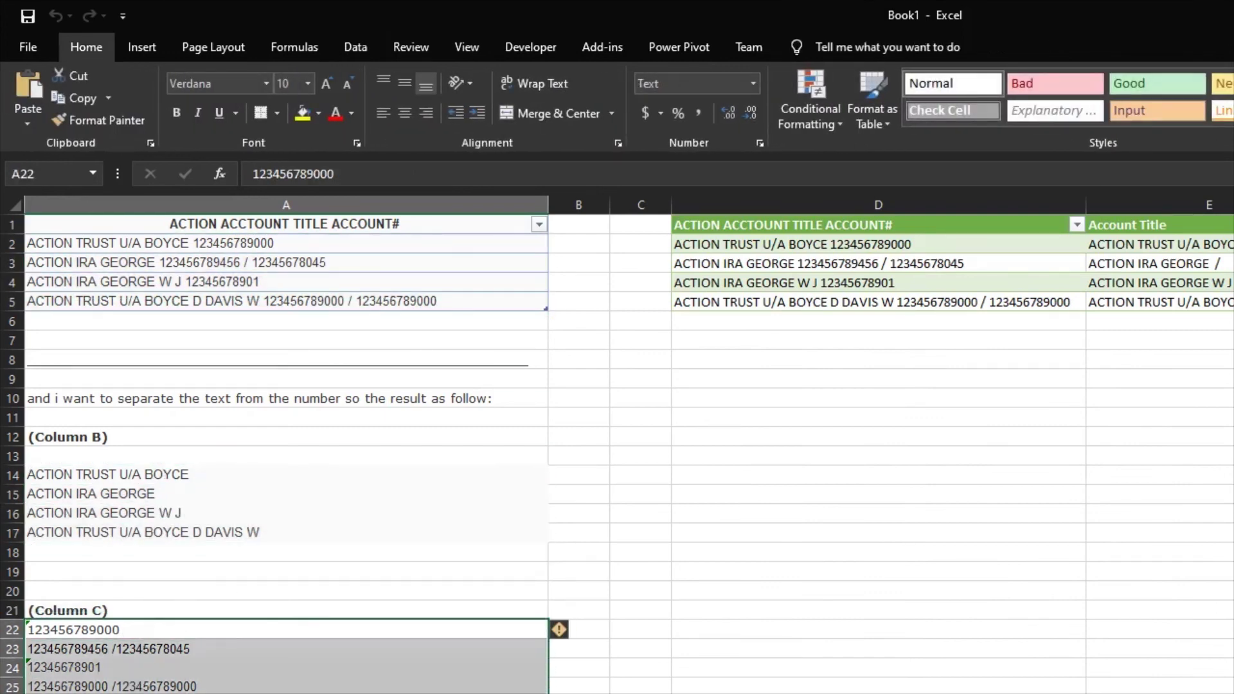
{"action": "scroll", "coordinate": [738, 476], "scroll_direction": "right", "scroll_amount": 2}
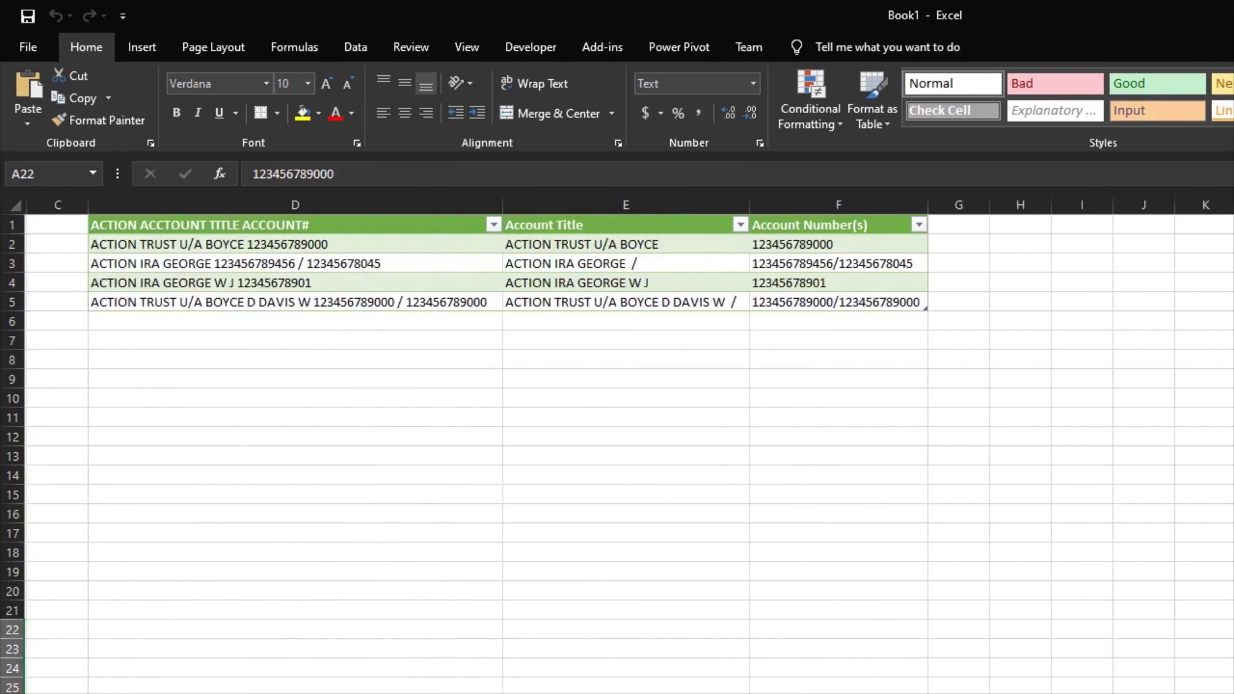